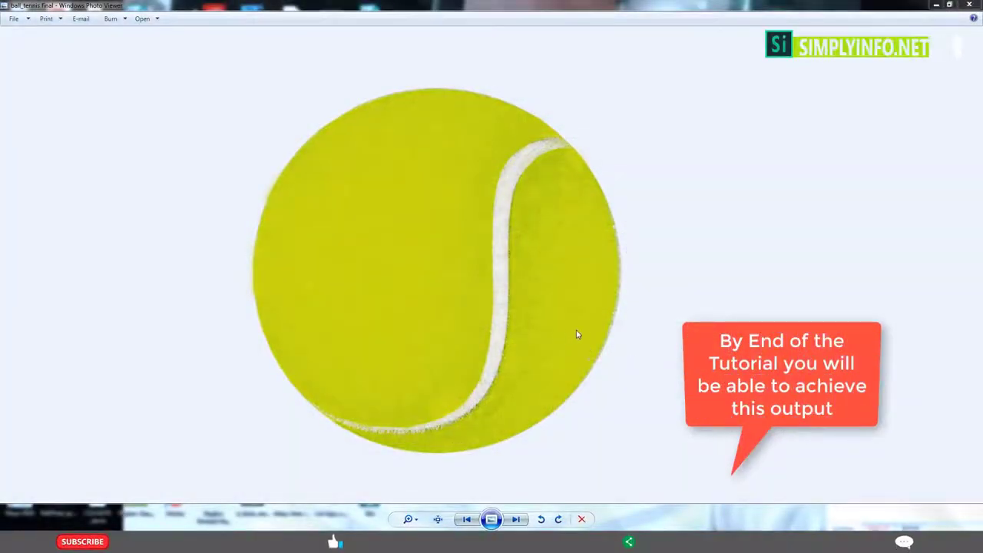
Create a polygon cube, pCube1, by dragging it out in the perspective view
{"action": "scroll", "coordinate": [557, 335], "scroll_direction": "up", "scroll_amount": 3}
{"action": "scroll", "coordinate": [548, 333], "scroll_direction": "up", "scroll_amount": 2}
{"action": "scroll", "coordinate": [635, 320], "scroll_direction": "up", "scroll_amount": 2}
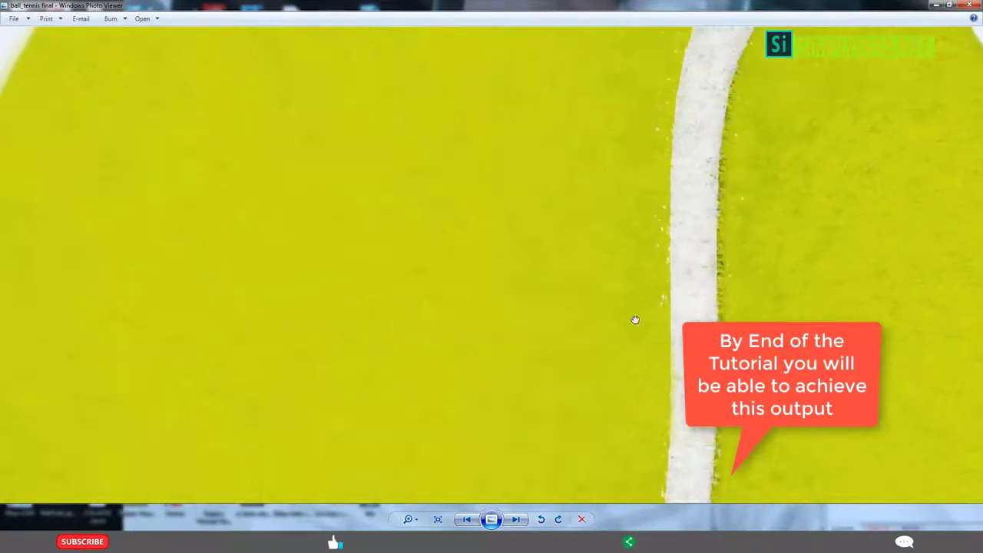
{"action": "scroll", "coordinate": [635, 319], "scroll_direction": "down", "scroll_amount": 1}
{"action": "scroll", "coordinate": [500, 333], "scroll_direction": "down", "scroll_amount": 1}
{"action": "scroll", "coordinate": [537, 303], "scroll_direction": "down", "scroll_amount": 2}
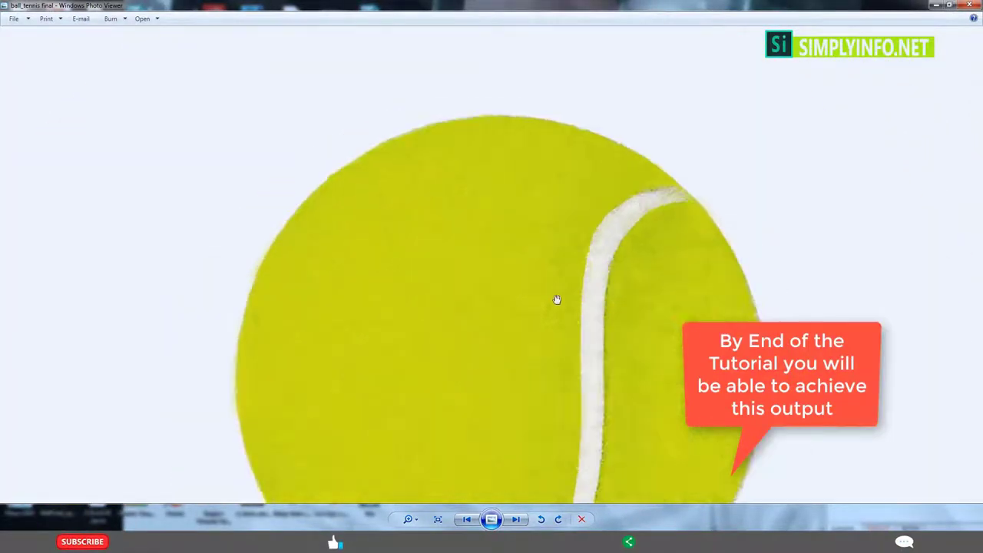
{"action": "scroll", "coordinate": [553, 307], "scroll_direction": "down", "scroll_amount": 1}
{"action": "scroll", "coordinate": [509, 391], "scroll_direction": "up", "scroll_amount": 2}
{"action": "scroll", "coordinate": [406, 366], "scroll_direction": "up", "scroll_amount": 1}
{"action": "scroll", "coordinate": [460, 269], "scroll_direction": "up", "scroll_amount": 1}
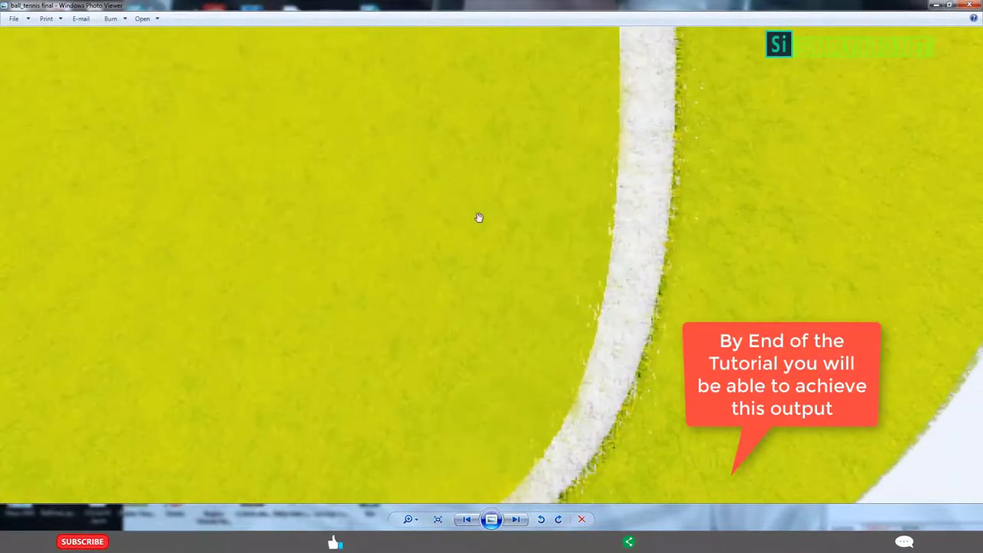
{"action": "scroll", "coordinate": [605, 303], "scroll_direction": "down", "scroll_amount": 3}
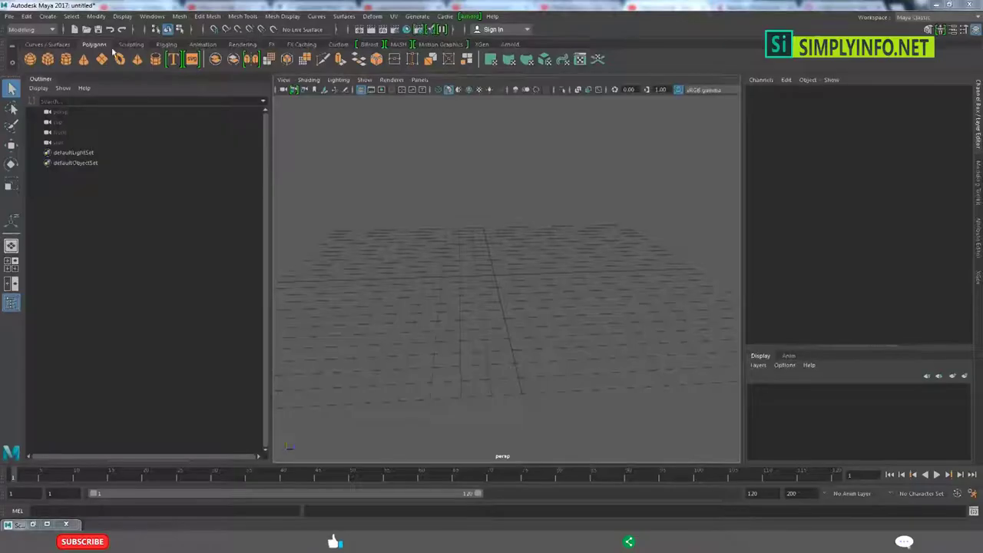
{"action": "left_click", "coordinate": [47, 16]}
{"action": "mouse_move", "coordinate": [78, 52]}
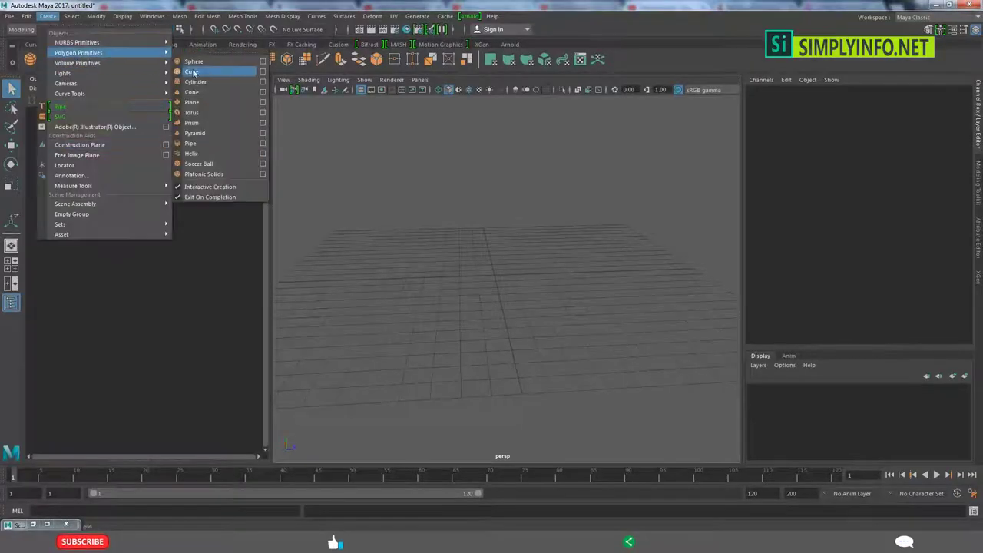
{"action": "left_click", "coordinate": [193, 73]}
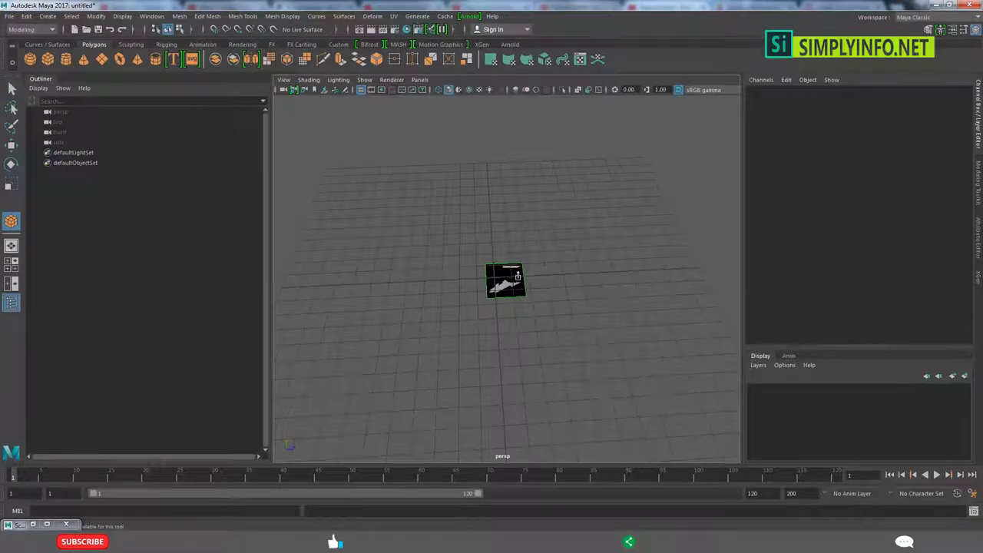
{"action": "left_click_drag", "start_coordinate": [518, 274], "coordinate": [519, 263]}
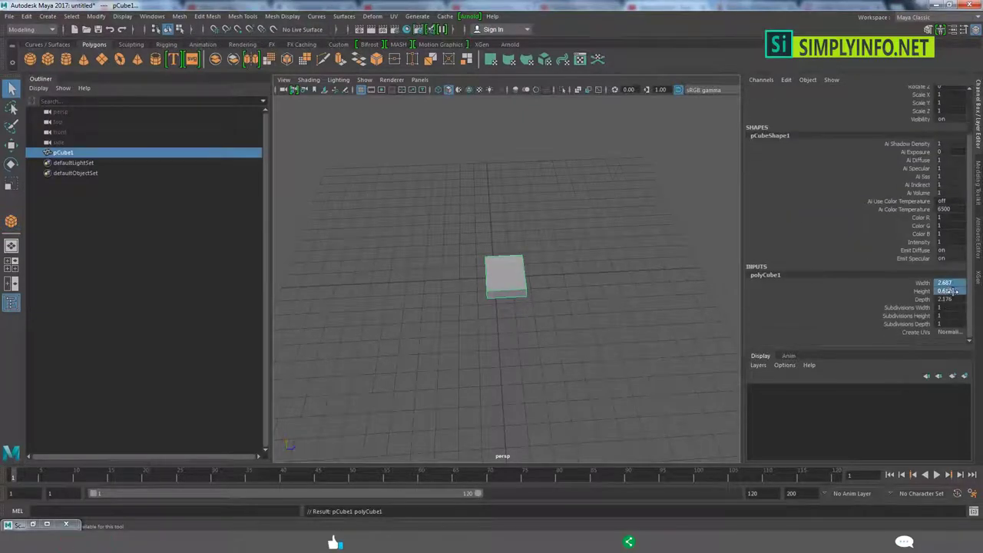
Select the cube with the Move tool (W) active
{"action": "scroll", "coordinate": [491, 323], "scroll_direction": "up", "scroll_amount": 3}
{"action": "left_click", "coordinate": [481, 344]}
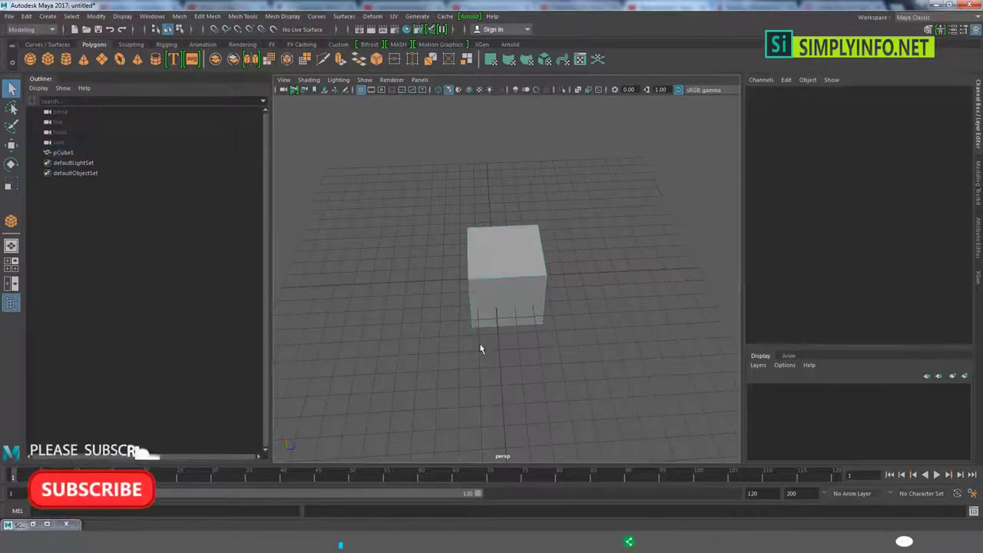
{"action": "left_click", "coordinate": [548, 266]}
{"action": "key", "text": "w"}
{"action": "left_click", "coordinate": [530, 328]}
{"action": "left_click_drag", "start_coordinate": [530, 329], "coordinate": [492, 292], "text": "alt"}
{"action": "left_click", "coordinate": [481, 284]}
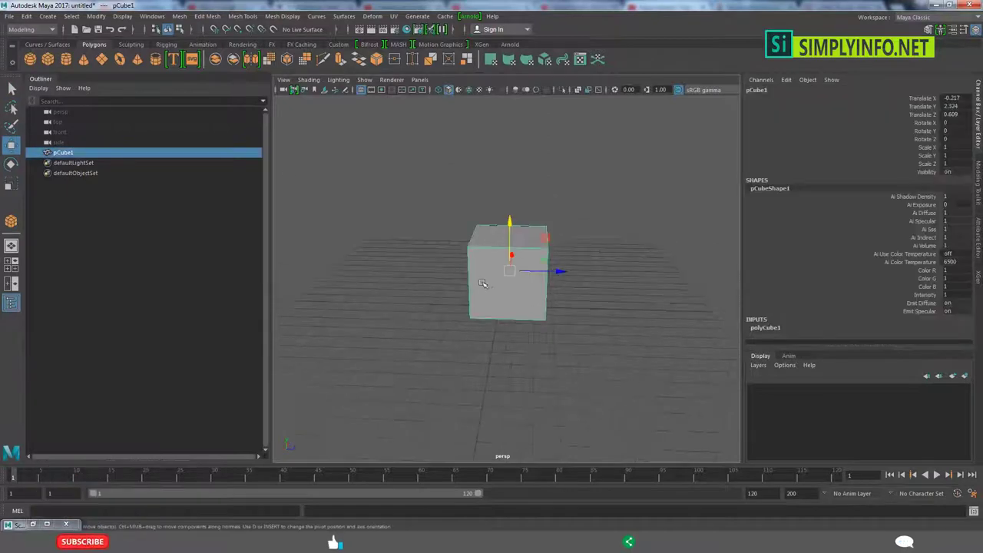
{"action": "left_click", "coordinate": [177, 16]}
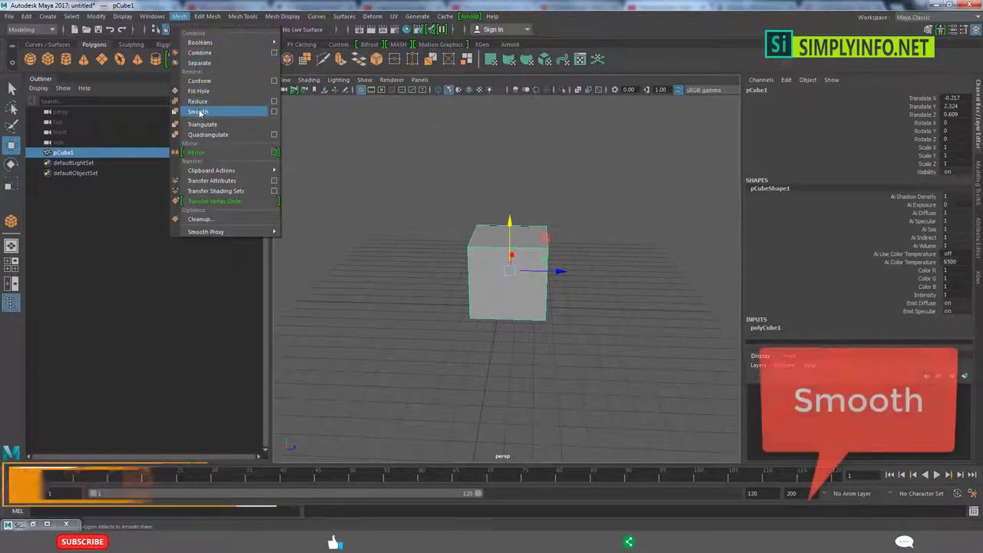
Smooth pCube1 into a rounded mesh, pick a vertex, and inspect it across the viewports
{"action": "left_click", "coordinate": [197, 111]}
{"action": "key", "text": "F9"}
{"action": "key", "text": "space"}
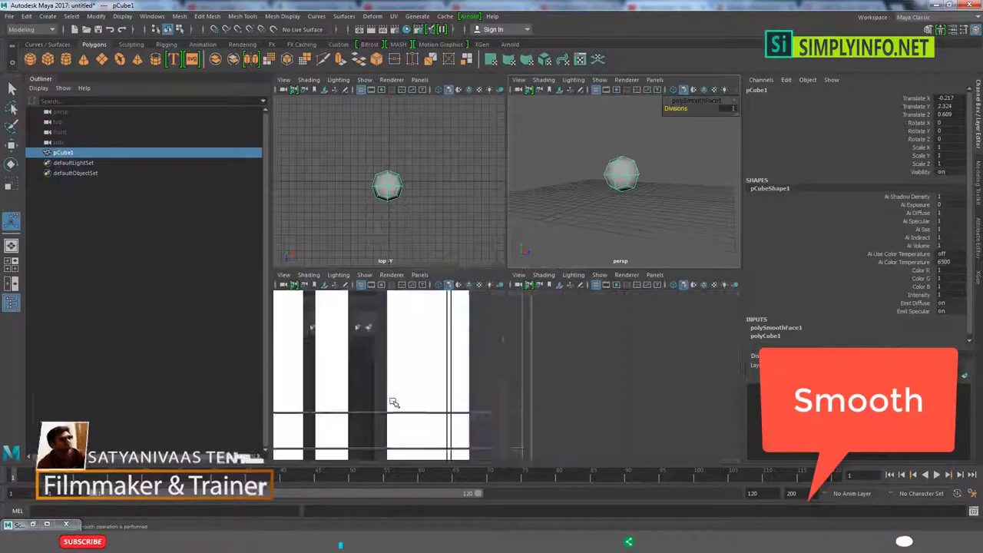
{"action": "left_click", "coordinate": [372, 361]}
{"action": "scroll", "coordinate": [422, 379], "scroll_direction": "up", "scroll_amount": 4}
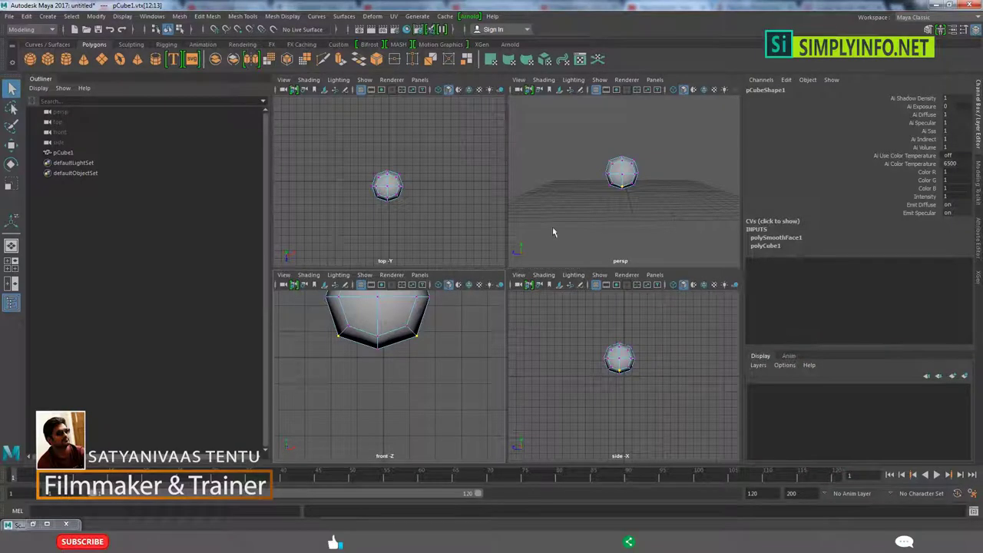
{"action": "left_click_drag", "start_coordinate": [578, 177], "coordinate": [637, 192], "text": "alt"}
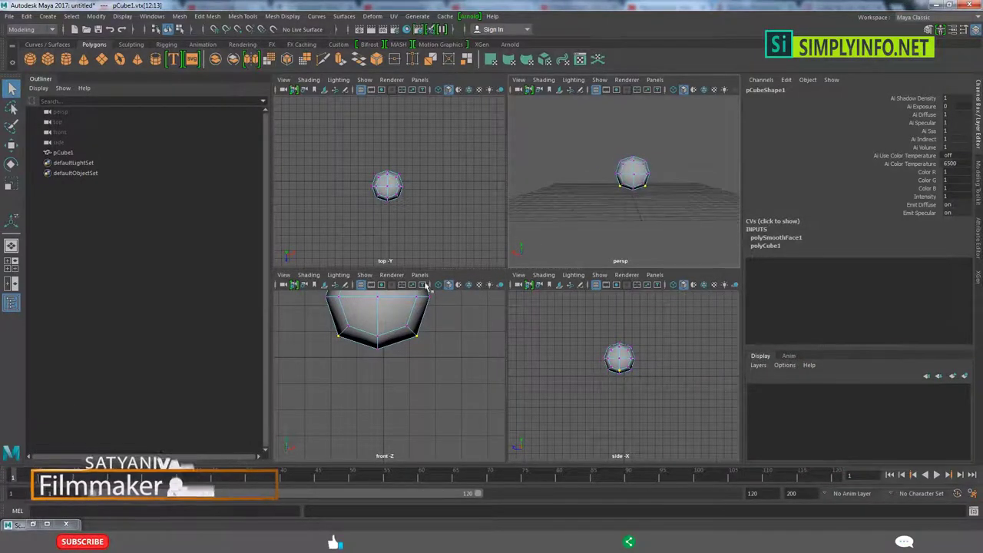
{"action": "middle_click_drag", "start_coordinate": [406, 278], "coordinate": [398, 363], "text": "alt"}
{"action": "left_click_drag", "start_coordinate": [691, 212], "coordinate": [578, 198], "text": "alt"}
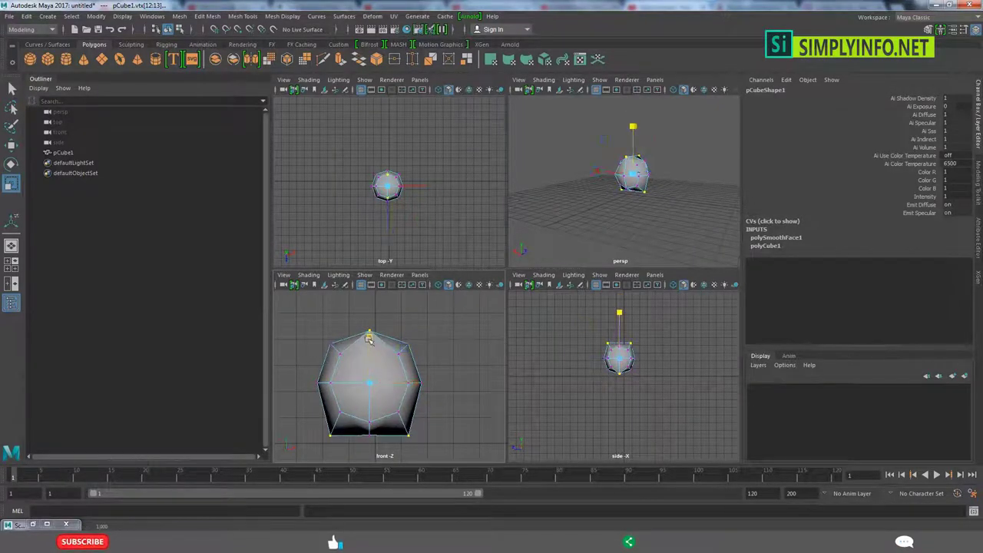
Return to object mode, select the whole mesh and frame it in the perspective view
{"action": "right_click", "coordinate": [399, 328]}
{"action": "left_click", "coordinate": [456, 419]}
{"action": "left_click", "coordinate": [396, 371]}
{"action": "middle_click_drag", "start_coordinate": [437, 397], "coordinate": [432, 375], "text": "alt"}
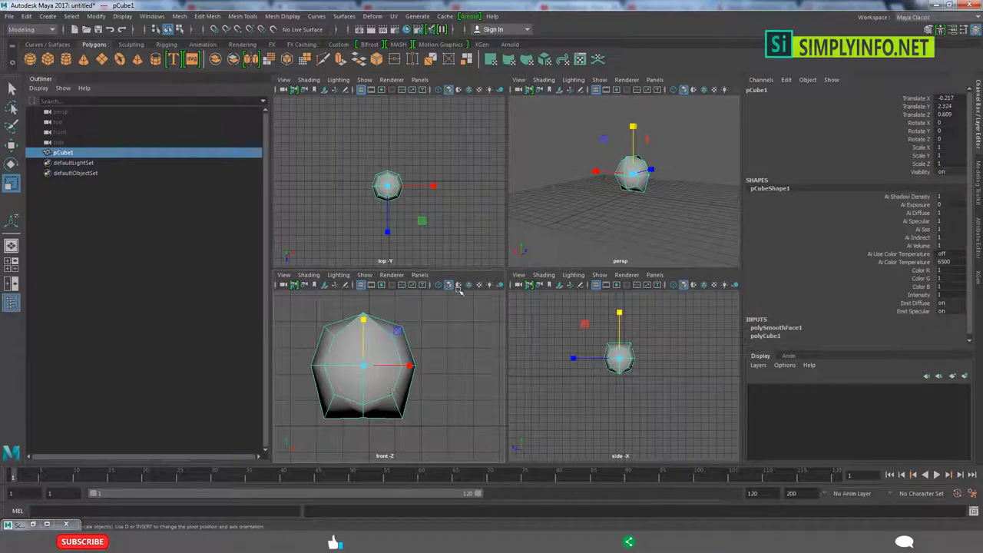
{"action": "left_click", "coordinate": [617, 216]}
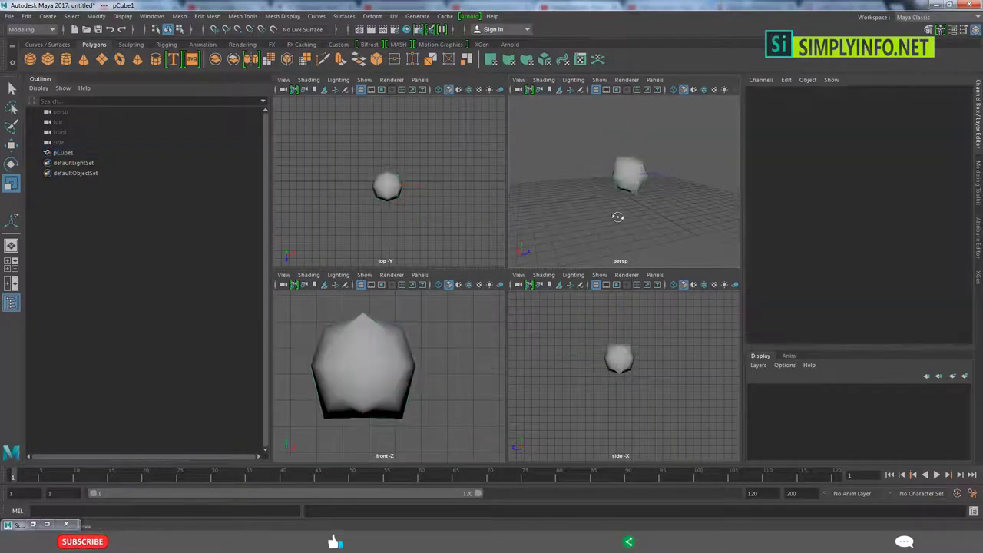
{"action": "left_click", "coordinate": [330, 341]}
{"action": "key", "text": "f"}
Select one edge and add a second edge in Edge mode, orbiting to check them
{"action": "key", "text": "F10"}
{"action": "left_click", "coordinate": [627, 143]}
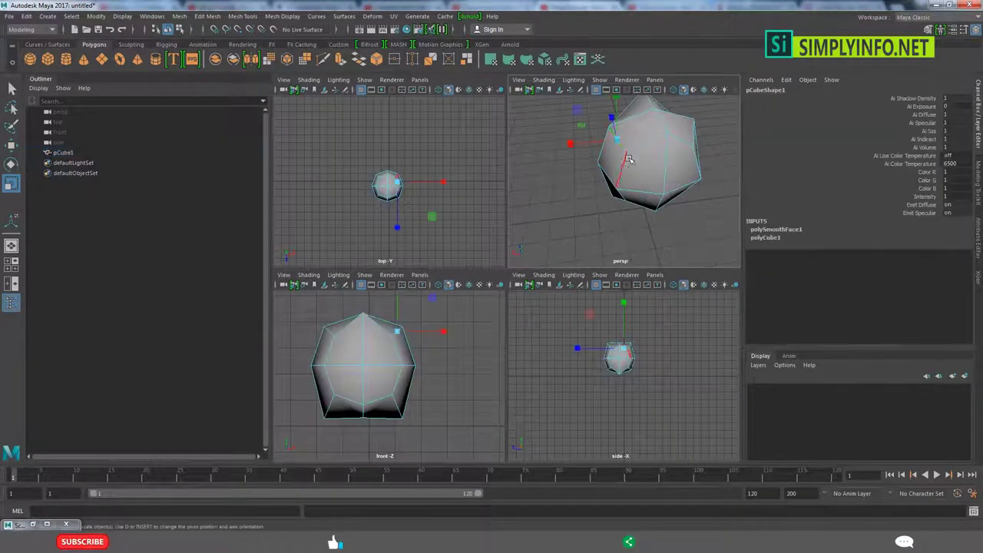
{"action": "left_click_drag", "start_coordinate": [623, 182], "coordinate": [632, 169], "text": "alt"}
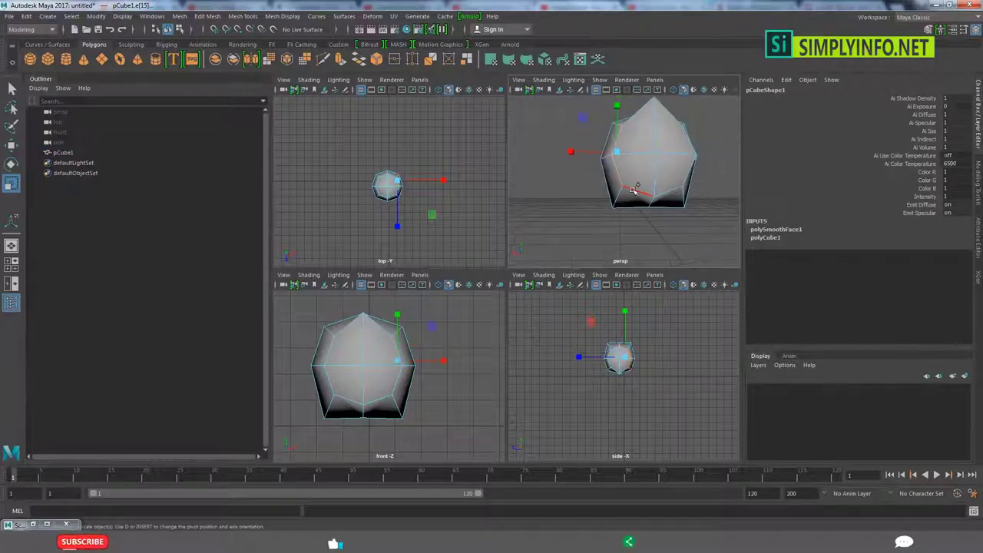
{"action": "left_click", "coordinate": [672, 189], "text": "shift"}
{"action": "left_click_drag", "start_coordinate": [652, 213], "coordinate": [654, 192], "text": "alt"}
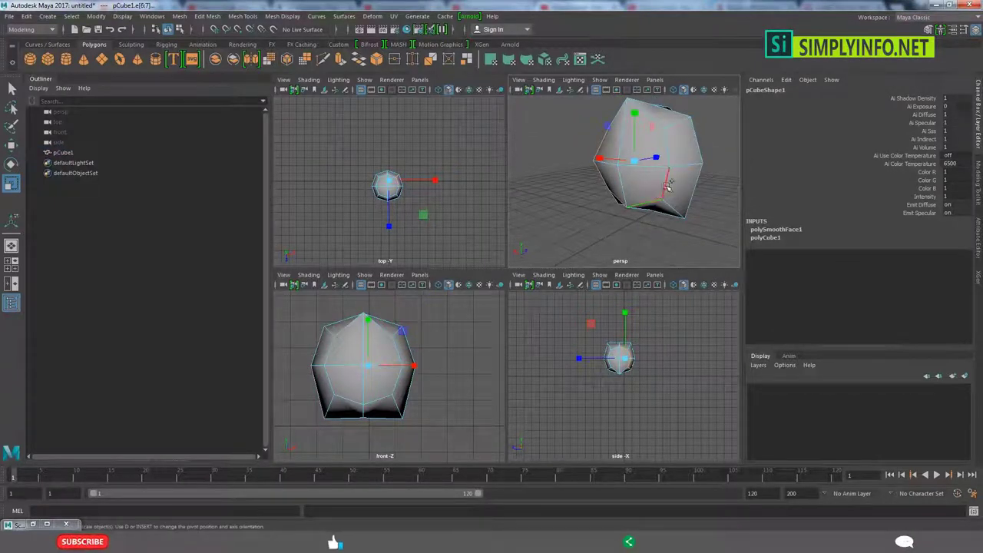
{"action": "mouse_move", "coordinate": [674, 149]}
{"action": "left_mouse_down", "text": "alt"}
{"action": "mouse_move", "coordinate": [641, 156]}
{"action": "mouse_move", "coordinate": [628, 176]}
{"action": "left_mouse_up", "text": "alt"}
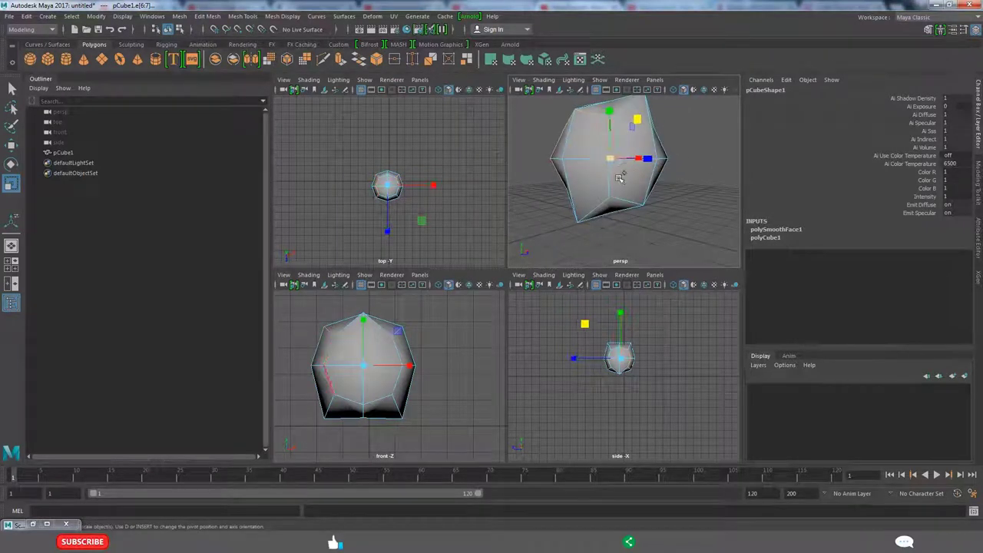
{"action": "mouse_move", "coordinate": [650, 209]}
{"action": "left_mouse_down", "text": "alt"}
{"action": "mouse_move", "coordinate": [598, 195]}
{"action": "mouse_move", "coordinate": [610, 179]}
{"action": "mouse_move", "coordinate": [685, 178]}
{"action": "mouse_move", "coordinate": [539, 192]}
{"action": "left_mouse_up", "text": "alt"}
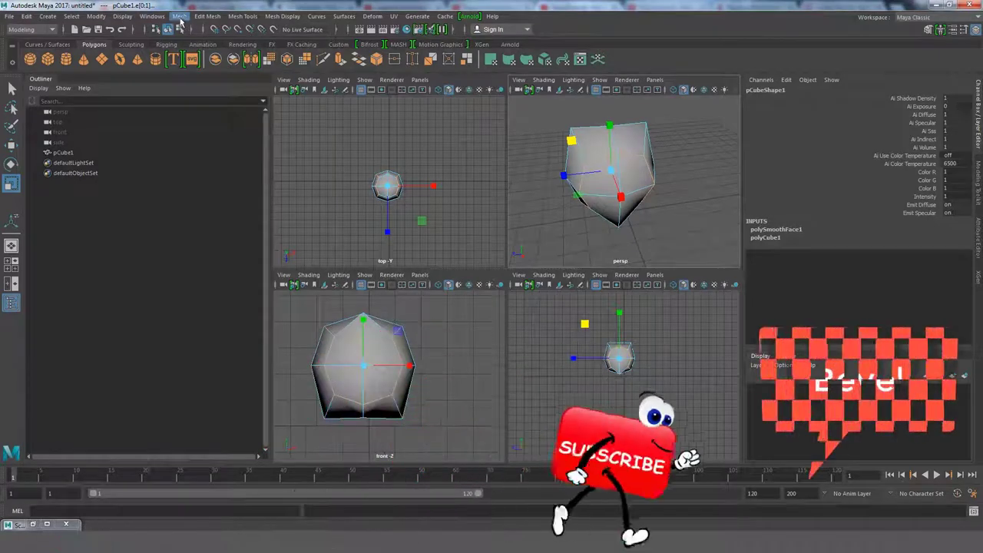
Bevel the selected edges with a Fraction of 0.1
{"action": "left_click", "coordinate": [208, 16]}
{"action": "left_click", "coordinate": [217, 52]}
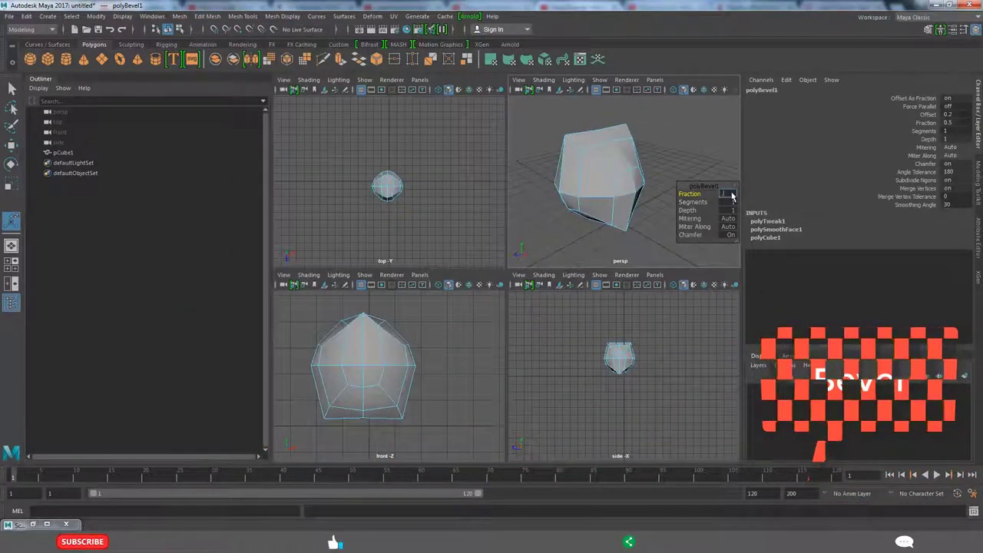
{"action": "left_click_drag", "start_coordinate": [722, 209], "coordinate": [603, 212]}
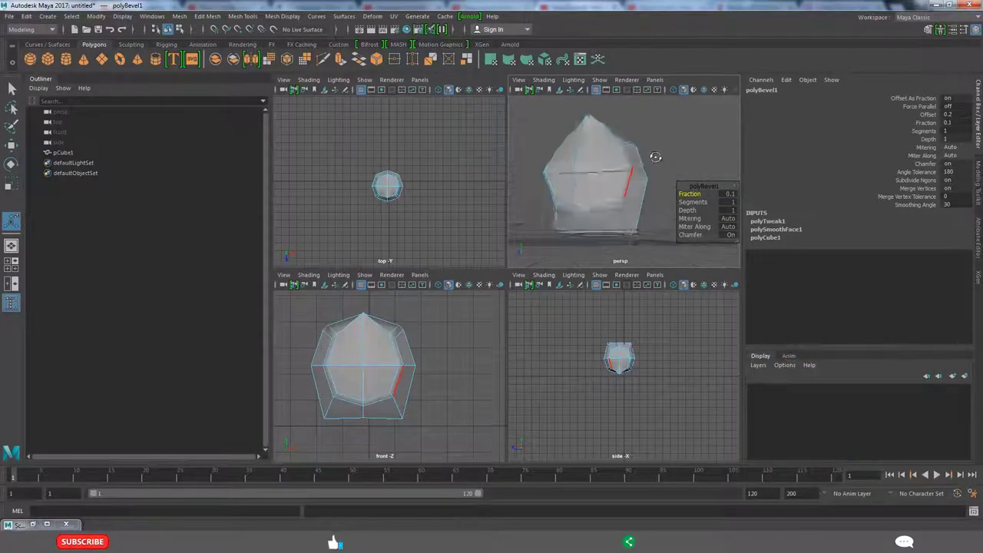
{"action": "key", "text": "q"}
{"action": "left_click", "coordinate": [646, 153]}
{"action": "mouse_move", "coordinate": [646, 153]}
{"action": "left_mouse_down", "text": "alt"}
{"action": "mouse_move", "coordinate": [611, 175]}
{"action": "mouse_move", "coordinate": [627, 197]}
{"action": "left_mouse_up", "text": "alt"}
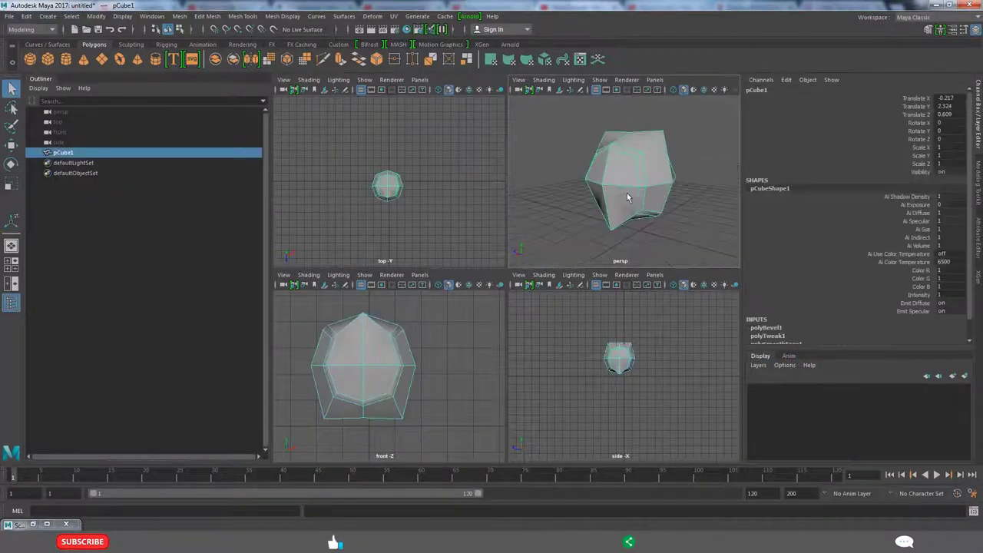
Smooth the bevelled mesh with 2 divisions and enlarge the perspective view
{"action": "left_click", "coordinate": [181, 17]}
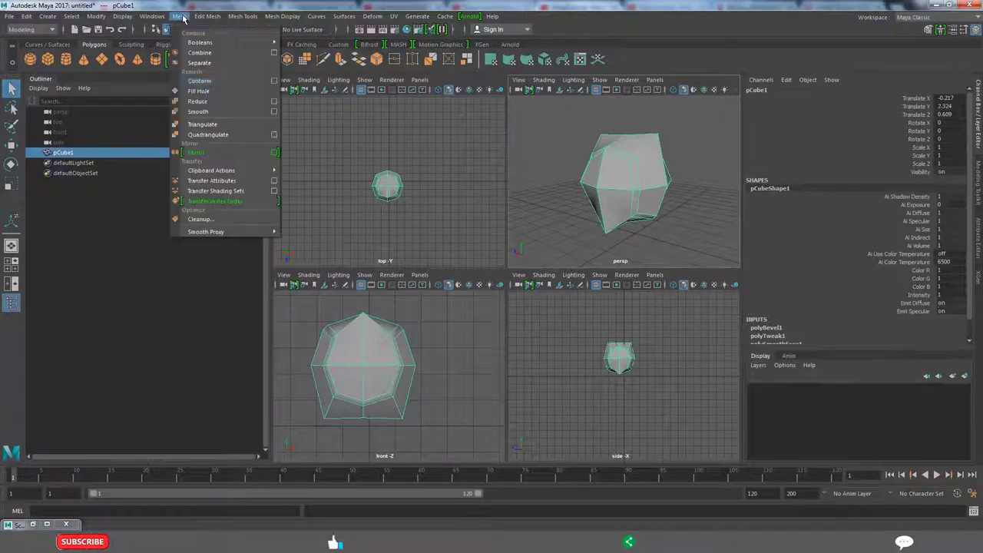
{"action": "left_click", "coordinate": [198, 111]}
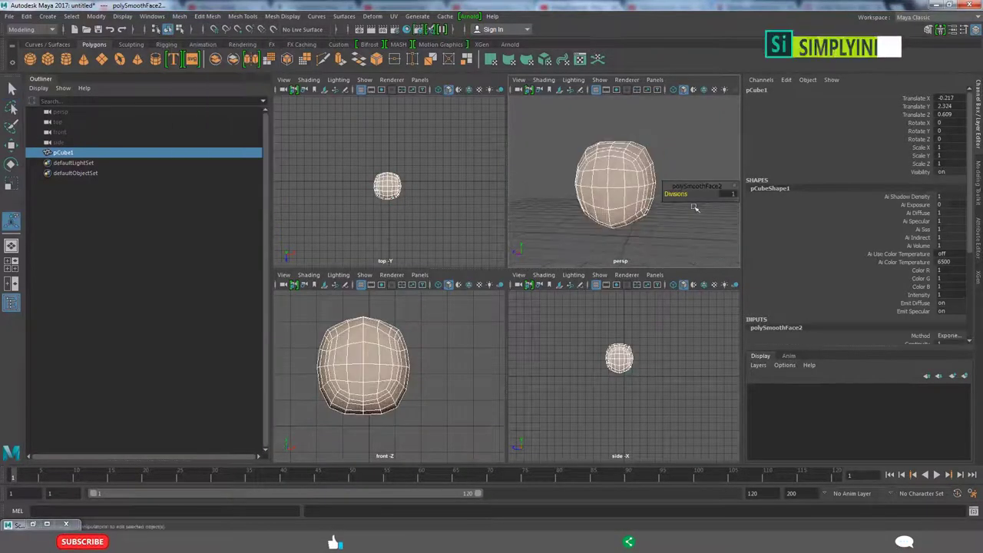
{"action": "type", "text": "2"}
{"action": "key", "text": "ctrl+b"}
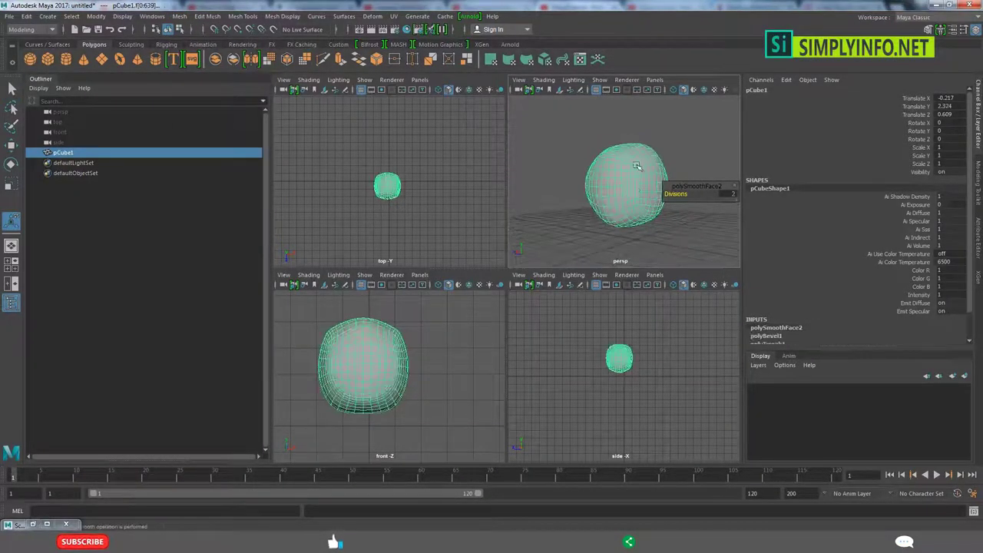
{"action": "left_click", "coordinate": [678, 149]}
{"action": "key", "text": "space"}
{"action": "left_click", "coordinate": [500, 256]}
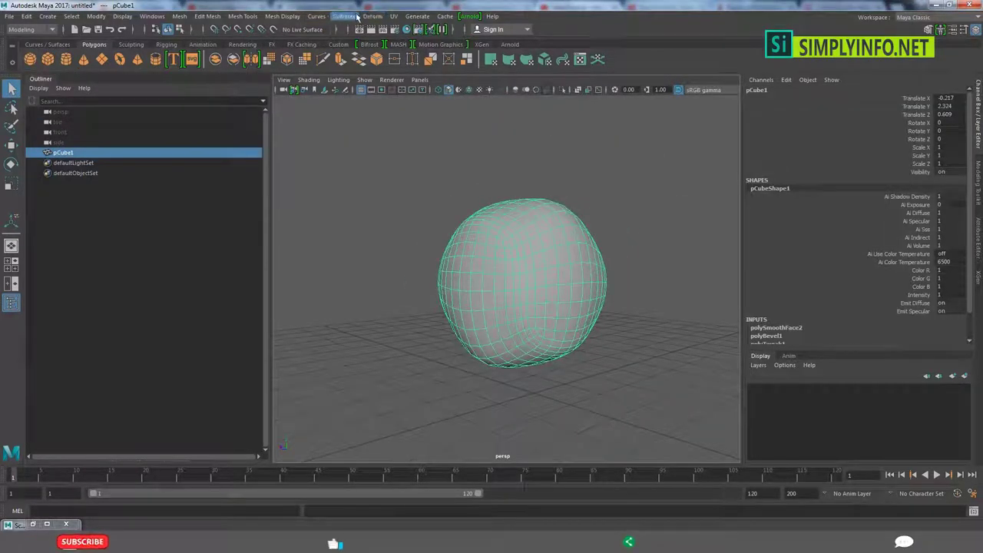
Add a sculpt deformer, sculptor1, to the ball and switch to wireframe display
{"action": "left_click", "coordinate": [370, 16]}
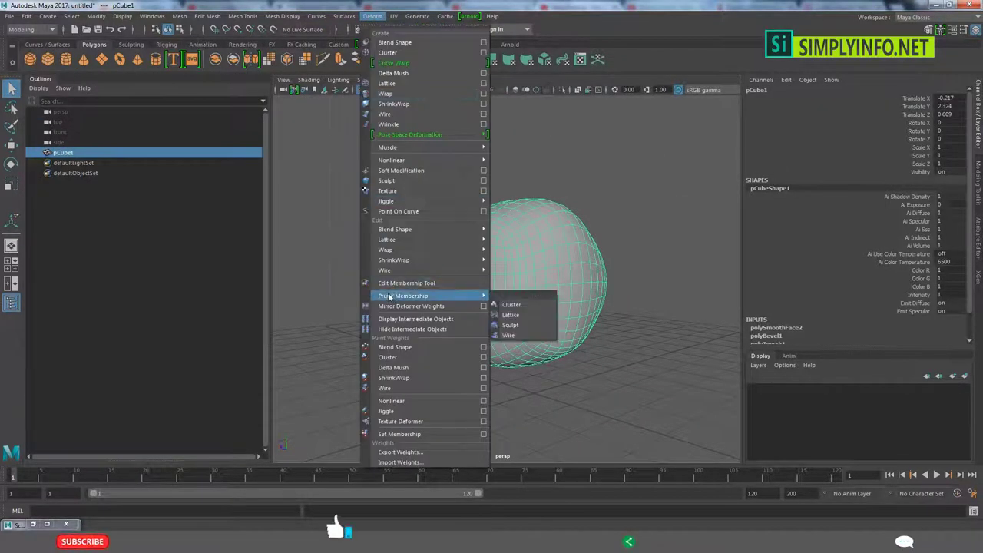
{"action": "left_click", "coordinate": [395, 181]}
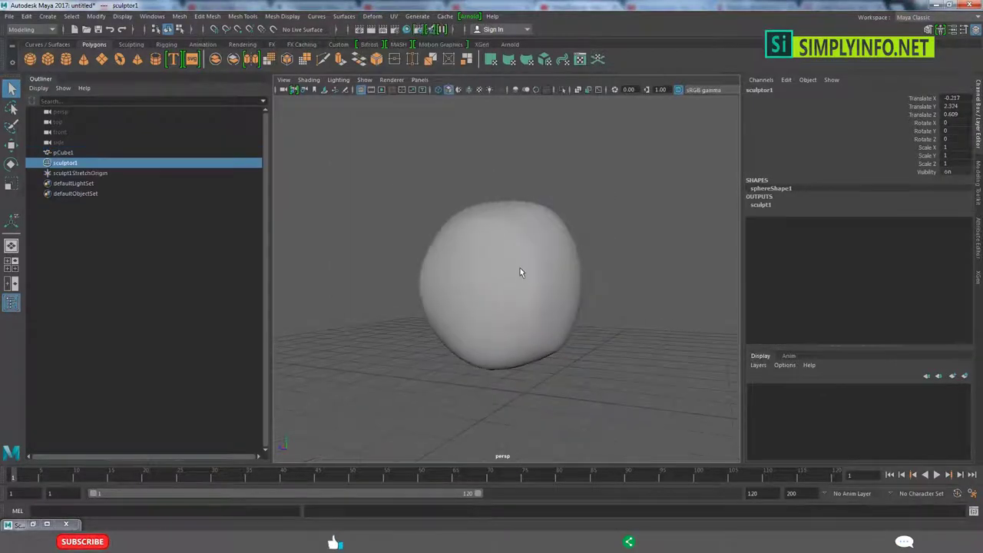
{"action": "key", "text": "4"}
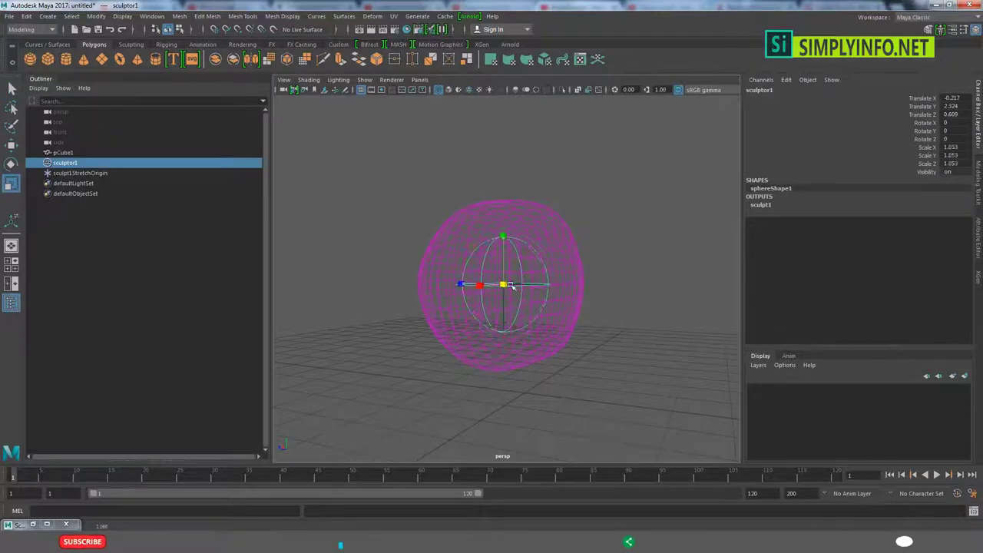
Scale the sculptor1 sphere up to about 2.355 so the ball becomes smoothly round
{"action": "left_click_drag", "start_coordinate": [551, 304], "coordinate": [605, 321]}
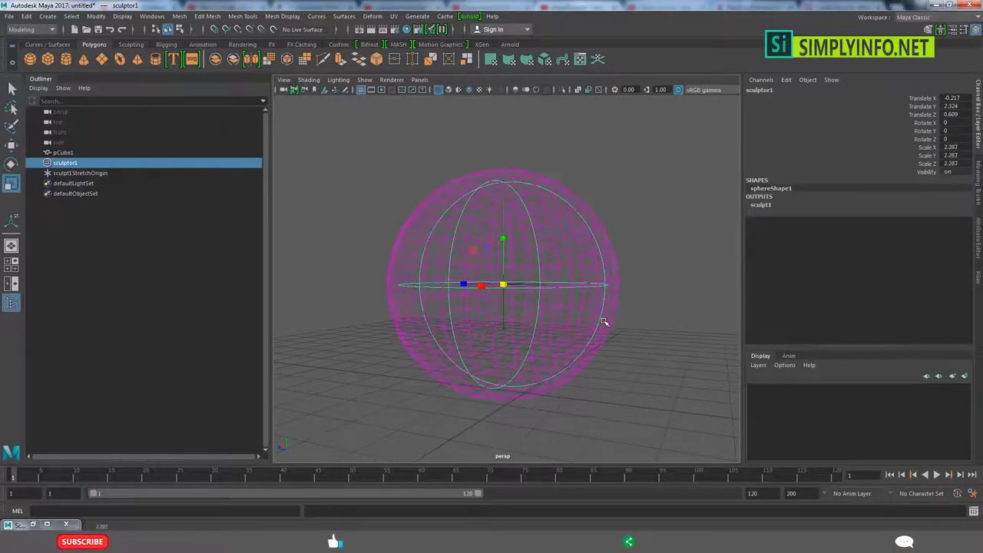
{"action": "key", "text": "5"}
{"action": "right_click_drag", "start_coordinate": [571, 285], "coordinate": [373, 259], "text": "alt"}
{"action": "mouse_move", "coordinate": [373, 259]}
{"action": "left_mouse_down", "text": "alt"}
{"action": "mouse_move", "coordinate": [555, 268]}
{"action": "mouse_move", "coordinate": [505, 268]}
{"action": "left_mouse_up", "text": "alt"}
{"action": "key", "text": "ctrl+z"}
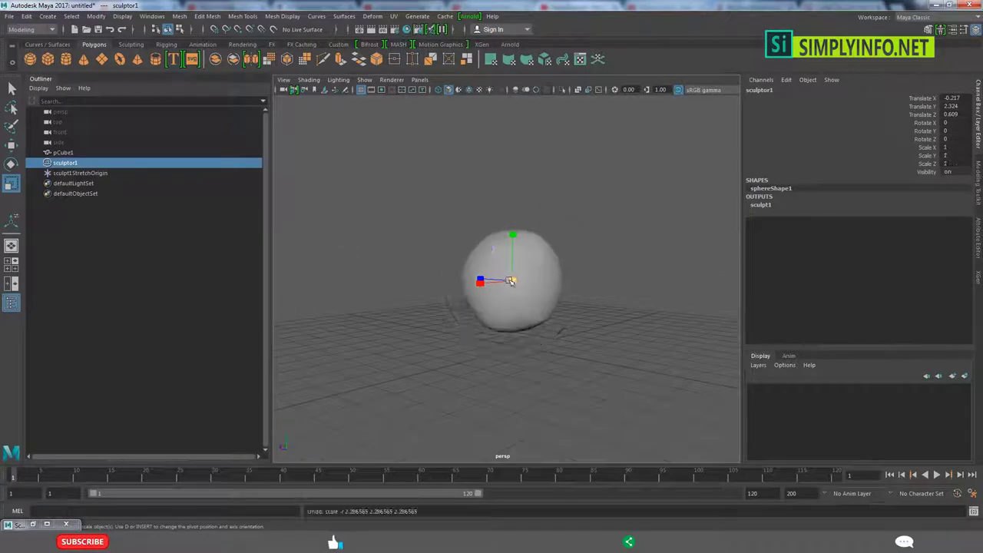
{"action": "middle_click_drag", "start_coordinate": [539, 296], "coordinate": [572, 310]}
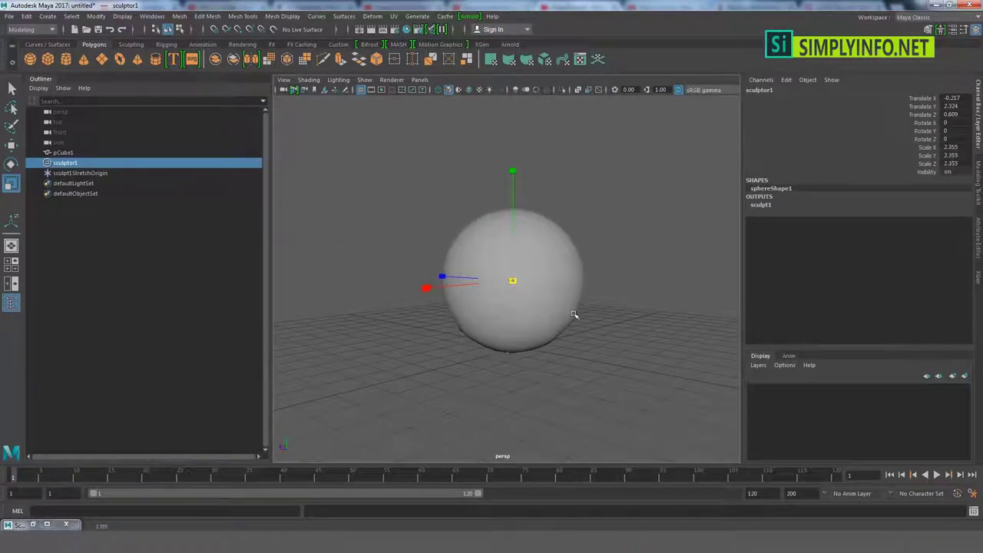
{"action": "mouse_move", "coordinate": [566, 303]}
{"action": "left_mouse_down", "text": "alt"}
{"action": "mouse_move", "coordinate": [420, 326]}
{"action": "mouse_move", "coordinate": [450, 323]}
{"action": "mouse_move", "coordinate": [544, 355]}
{"action": "mouse_move", "coordinate": [533, 345]}
{"action": "mouse_move", "coordinate": [483, 412]}
{"action": "mouse_move", "coordinate": [509, 208]}
{"action": "mouse_move", "coordinate": [427, 193]}
{"action": "mouse_move", "coordinate": [342, 240]}
{"action": "mouse_move", "coordinate": [336, 274]}
{"action": "left_mouse_up", "text": "alt"}
Smooth pCube1 a third time with 1 division for denser geometry
{"action": "scroll", "coordinate": [445, 246], "scroll_direction": "down", "scroll_amount": 5}
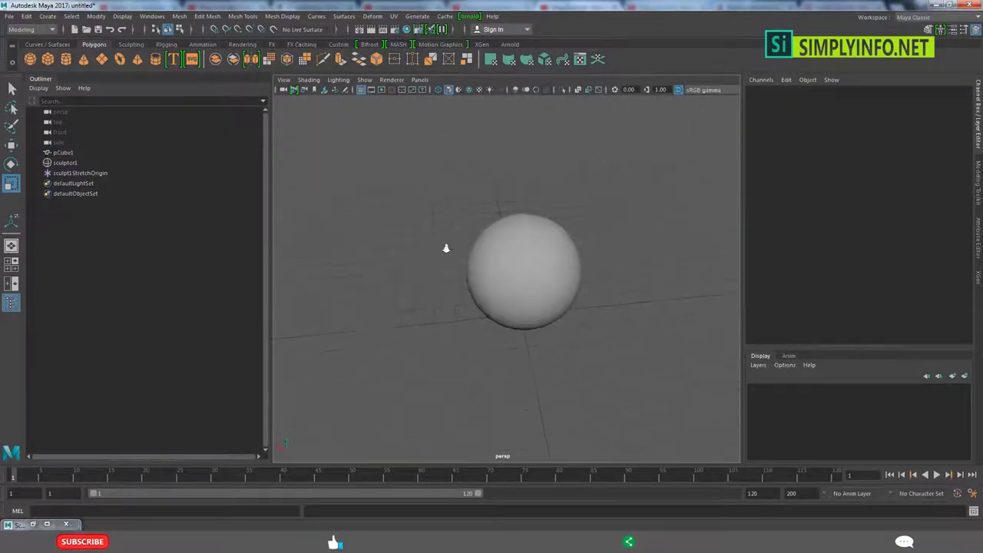
{"action": "left_click", "coordinate": [529, 288]}
{"action": "left_click_drag", "start_coordinate": [473, 229], "coordinate": [494, 252], "text": "alt"}
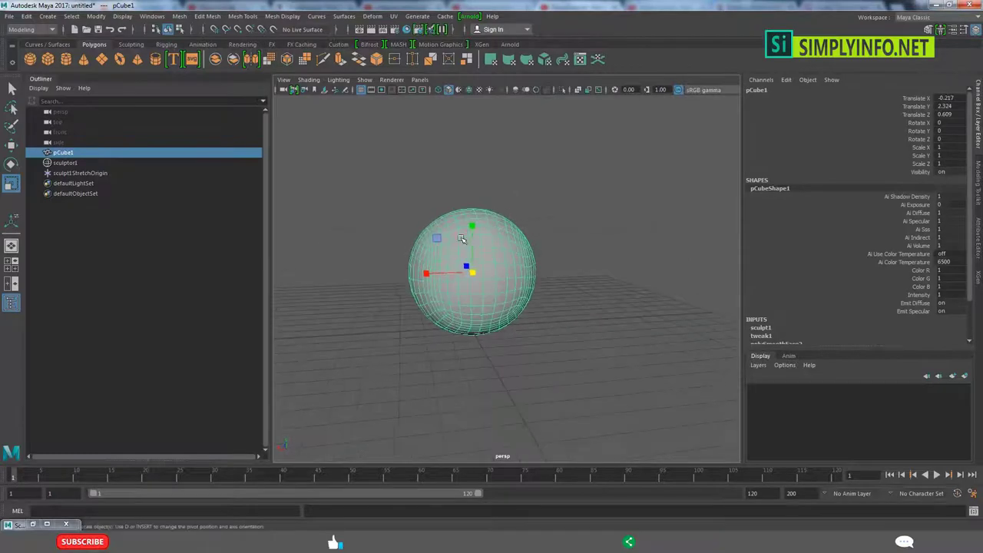
{"action": "scroll", "coordinate": [493, 253], "scroll_direction": "up", "scroll_amount": 3}
{"action": "scroll", "coordinate": [527, 275], "scroll_direction": "up", "scroll_amount": 3}
{"action": "scroll", "coordinate": [807, 314], "scroll_direction": "down", "scroll_amount": 3}
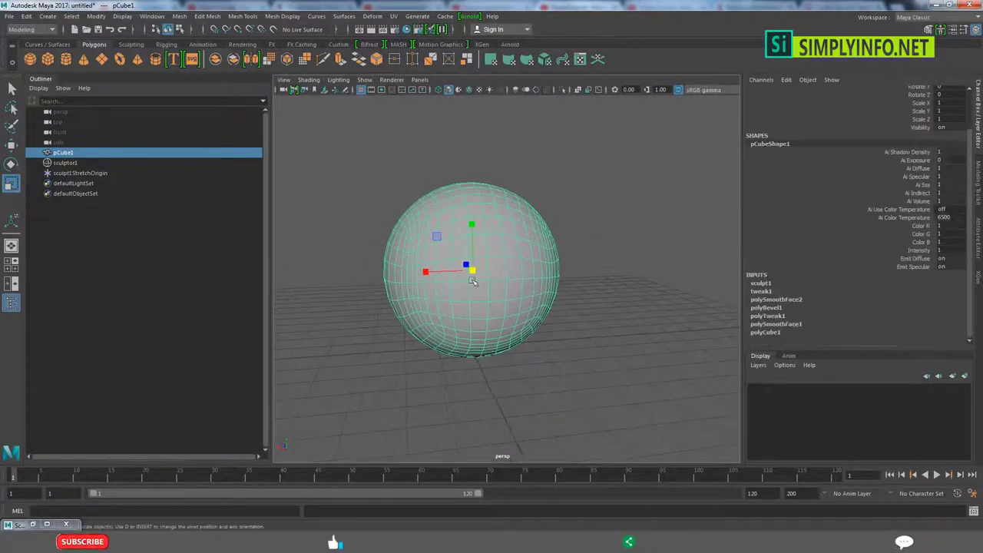
{"action": "left_click", "coordinate": [180, 17]}
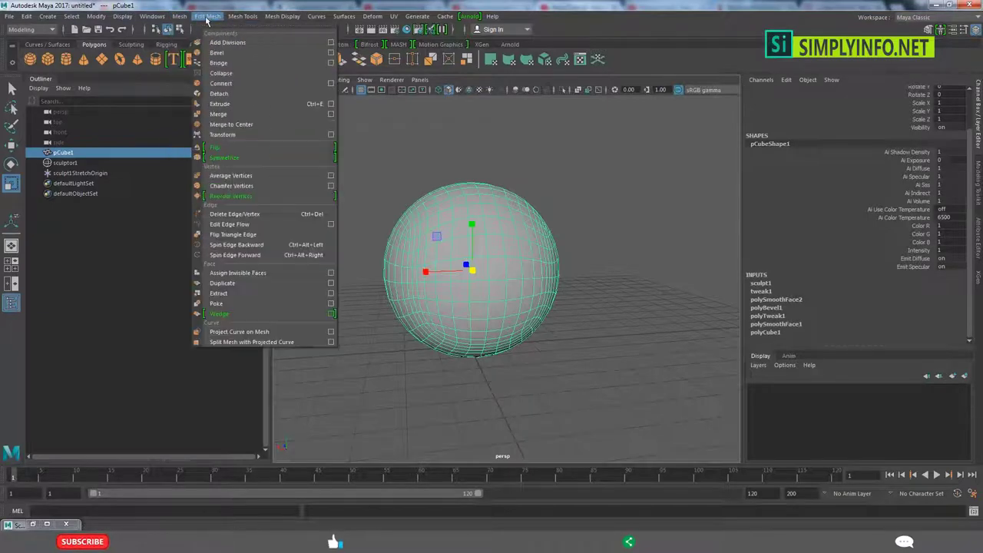
{"action": "mouse_move", "coordinate": [179, 16]}
{"action": "left_click", "coordinate": [198, 112]}
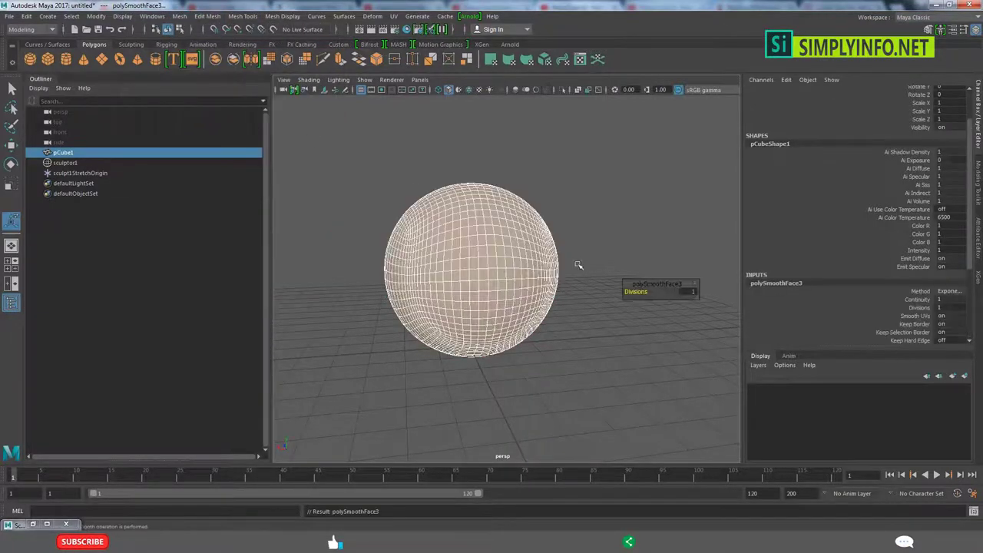
Reselect the ball and open polyBevel1 in the Channel Box INPUTS
{"action": "left_click", "coordinate": [574, 253]}
{"action": "left_click", "coordinate": [522, 280]}
{"action": "scroll", "coordinate": [509, 259], "scroll_direction": "up", "scroll_amount": 3}
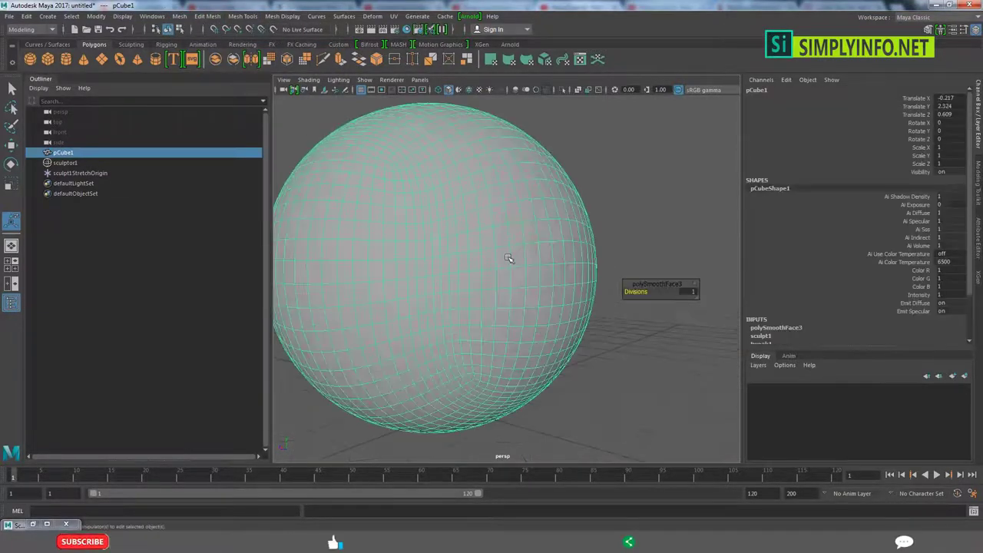
{"action": "scroll", "coordinate": [469, 251], "scroll_direction": "up", "scroll_amount": 1}
{"action": "scroll", "coordinate": [849, 304], "scroll_direction": "down", "scroll_amount": 2}
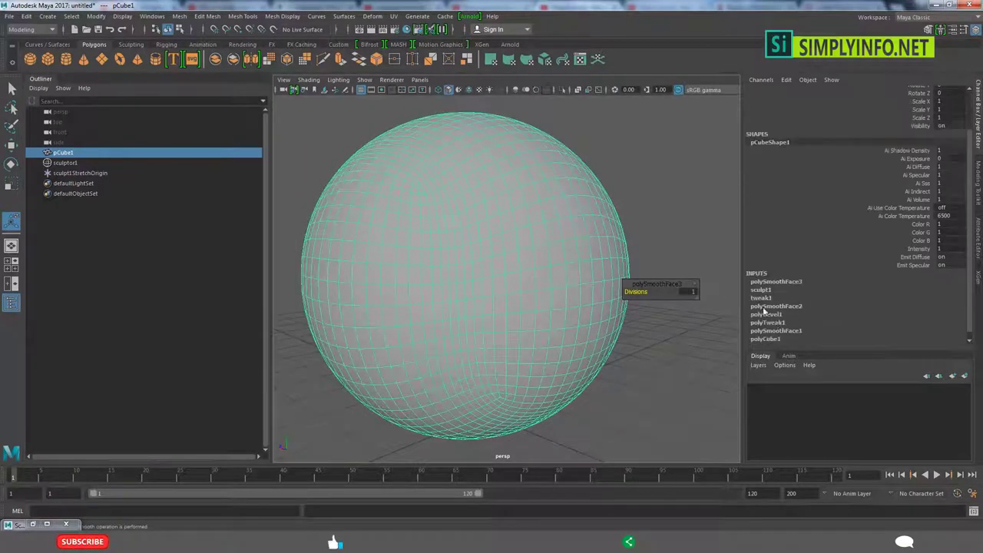
{"action": "left_click", "coordinate": [766, 314]}
{"action": "scroll", "coordinate": [925, 330], "scroll_direction": "down", "scroll_amount": 1}
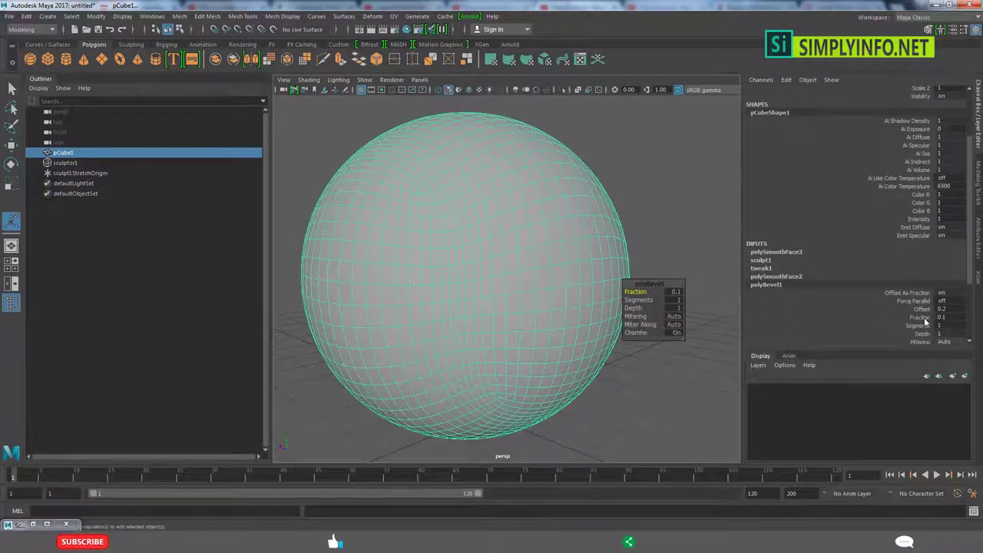
{"action": "left_click", "coordinate": [923, 309]}
Raise polyBevel1 Segments from 2 to 8 to form a thick seam band
{"action": "left_click", "coordinate": [921, 324]}
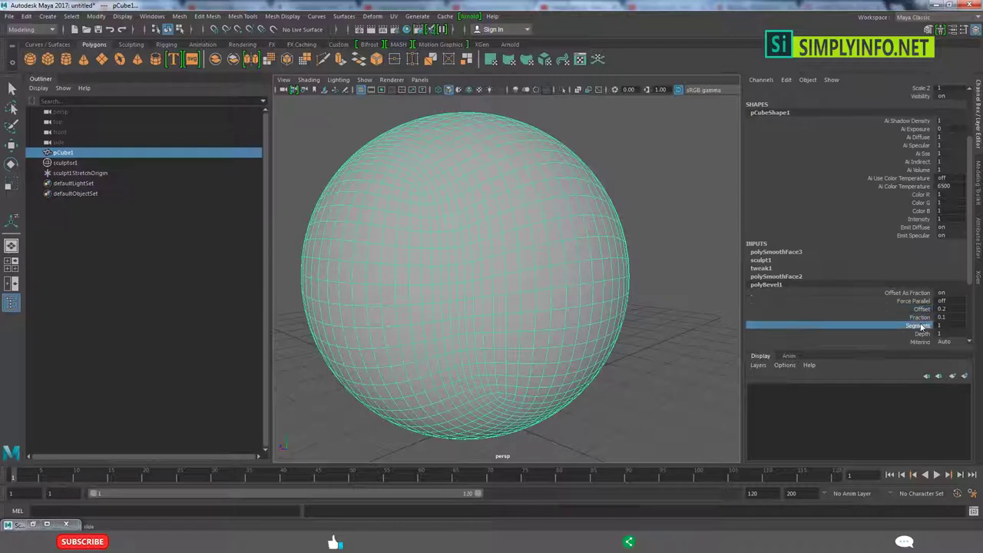
{"action": "middle_click_drag", "start_coordinate": [638, 341], "coordinate": [583, 235]}
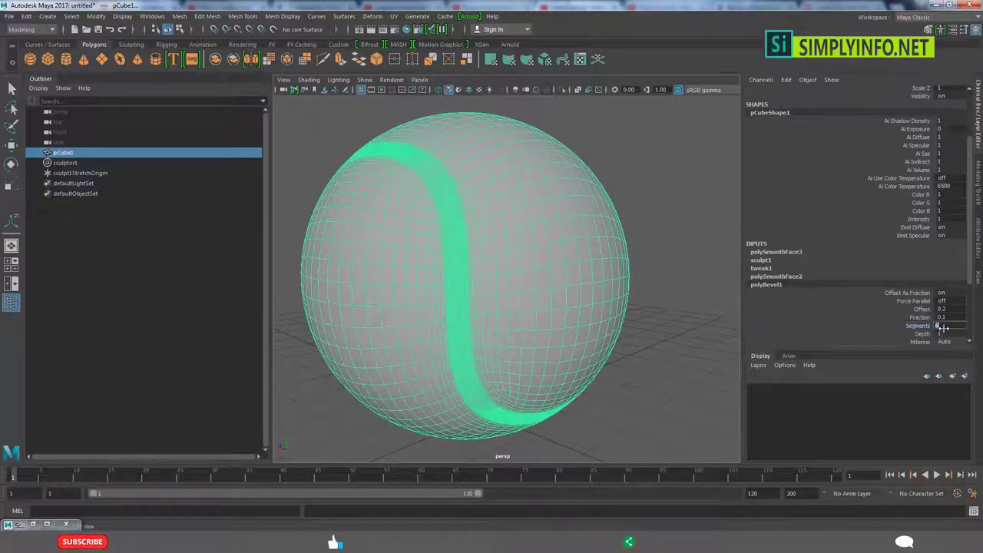
{"action": "left_click", "coordinate": [599, 379]}
{"action": "left_click", "coordinate": [439, 279]}
{"action": "scroll", "coordinate": [500, 279], "scroll_direction": "up", "scroll_amount": 5}
{"action": "scroll", "coordinate": [535, 288], "scroll_direction": "up", "scroll_amount": 3}
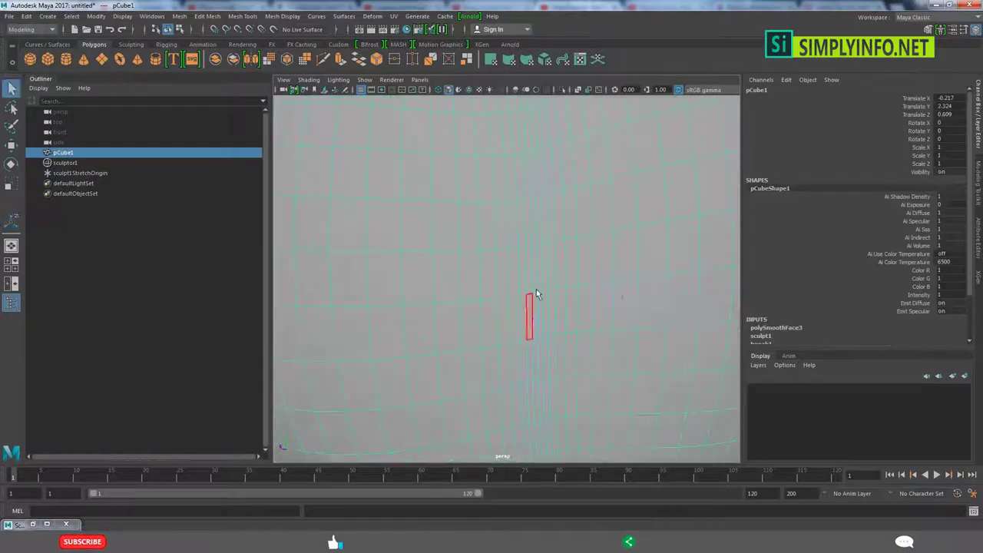
Select several faces along the seam strip in Face mode
{"action": "key", "text": "F11"}
{"action": "left_click", "coordinate": [537, 280]}
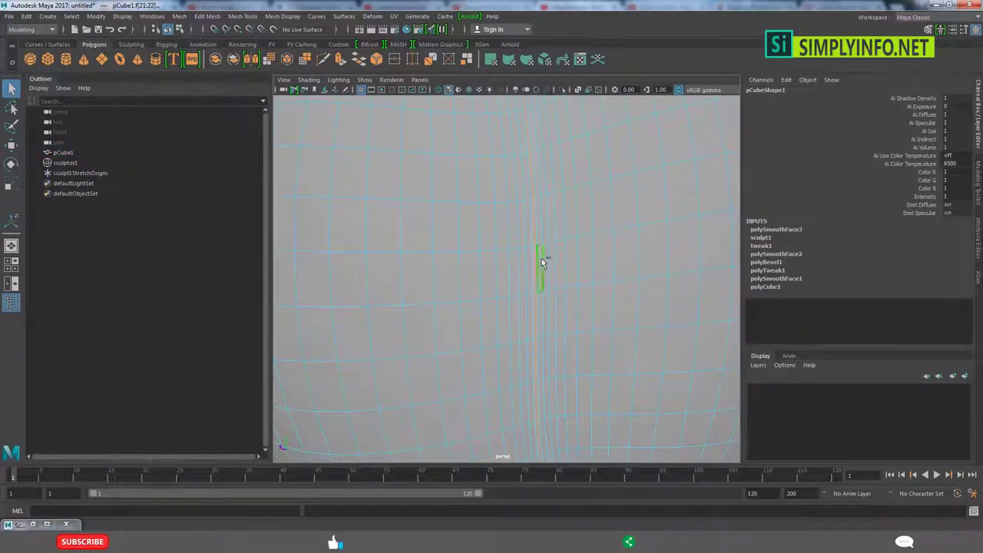
{"action": "left_click_drag", "start_coordinate": [538, 238], "coordinate": [546, 209], "text": "alt"}
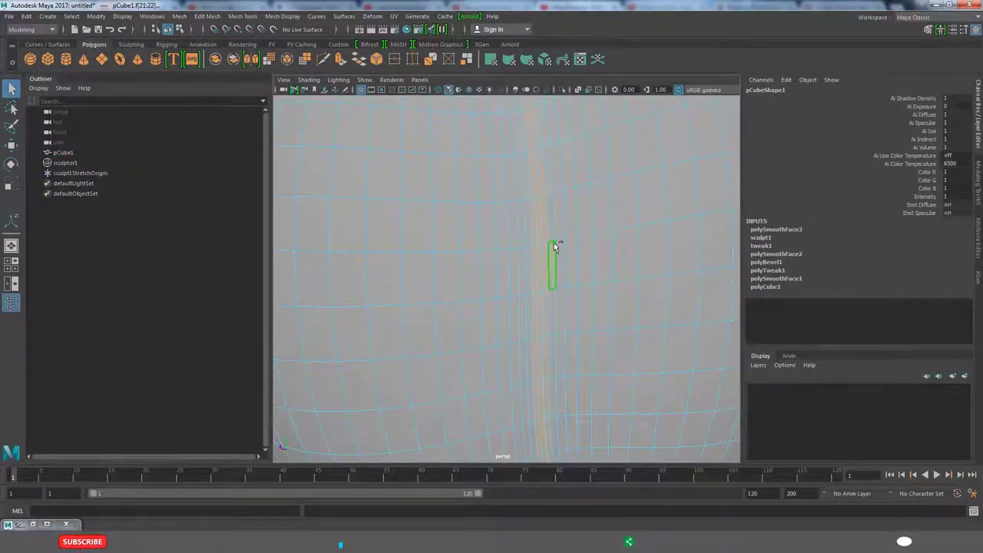
{"action": "left_click", "coordinate": [528, 285]}
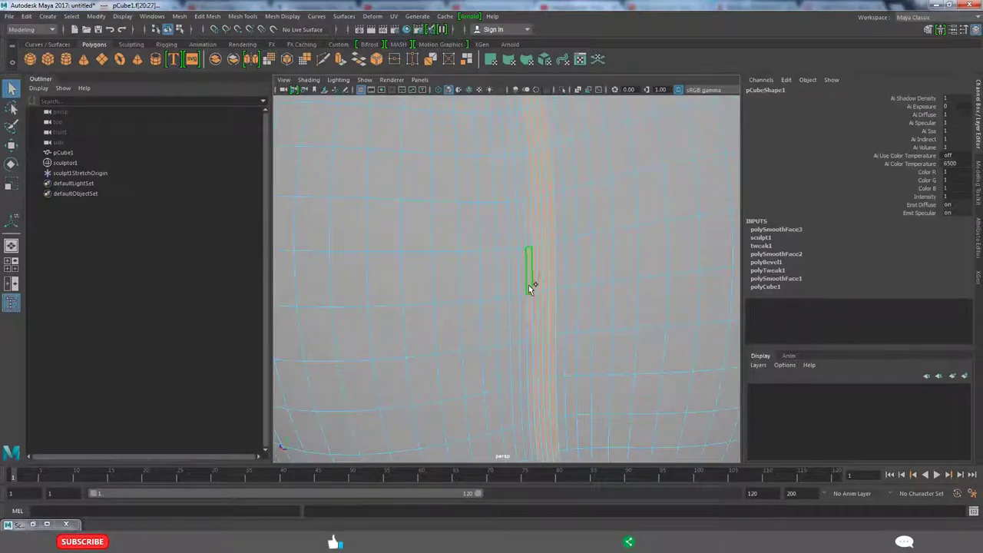
{"action": "left_click", "coordinate": [535, 320]}
{"action": "scroll", "coordinate": [533, 319], "scroll_direction": "down", "scroll_amount": 5}
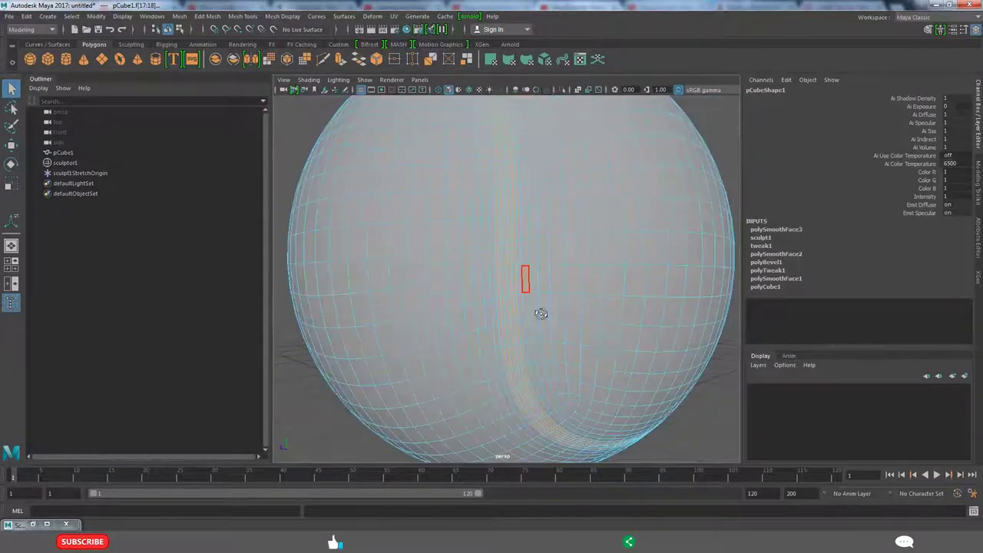
{"action": "mouse_move", "coordinate": [539, 312]}
{"action": "left_mouse_down", "text": "alt"}
{"action": "mouse_move", "coordinate": [499, 325]}
{"action": "mouse_move", "coordinate": [460, 308]}
{"action": "left_mouse_up", "text": "alt"}
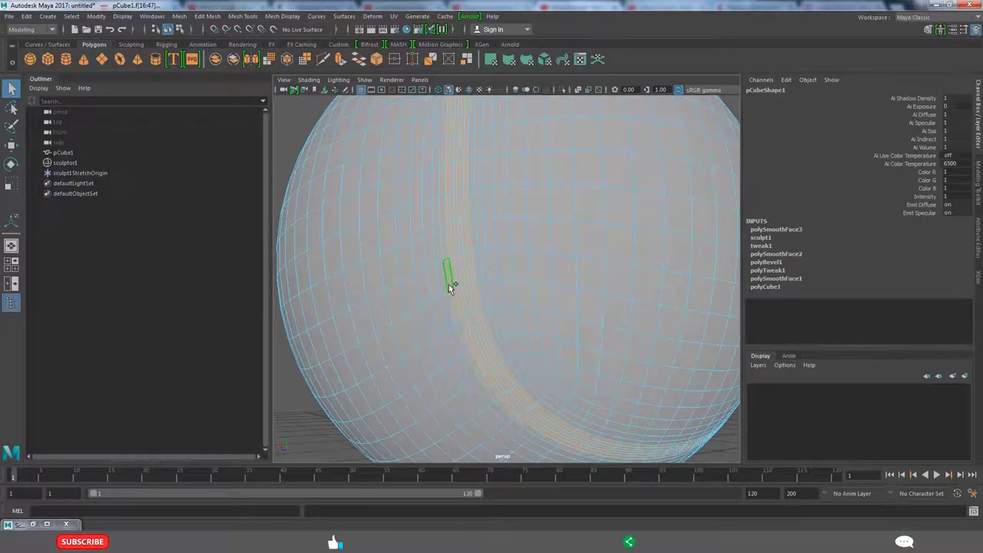
{"action": "left_click", "coordinate": [482, 291]}
{"action": "scroll", "coordinate": [536, 301], "scroll_direction": "down", "scroll_amount": 5}
{"action": "left_click_drag", "start_coordinate": [537, 300], "coordinate": [592, 334], "text": "alt"}
{"action": "scroll", "coordinate": [592, 334], "scroll_direction": "up", "scroll_amount": 3}
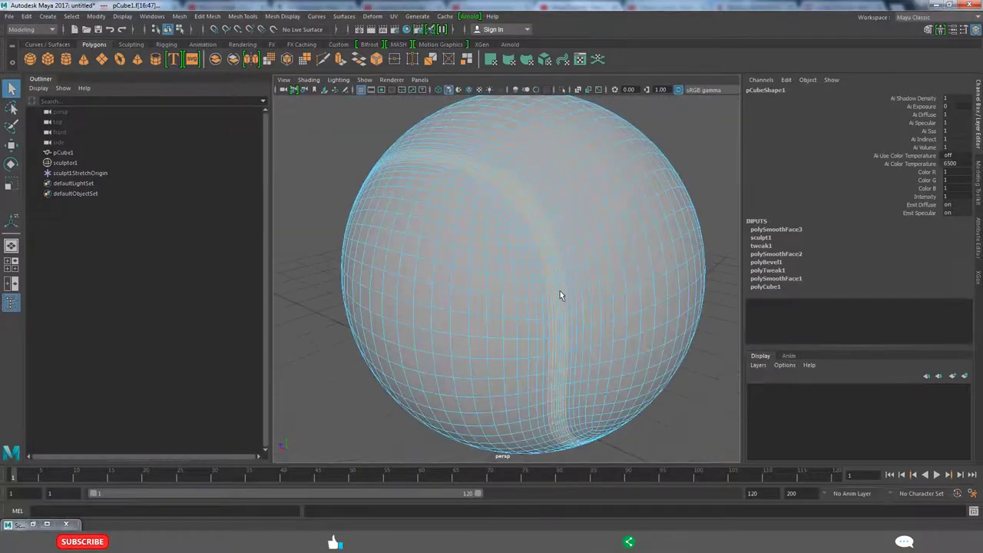
{"action": "scroll", "coordinate": [560, 290], "scroll_direction": "up", "scroll_amount": 5}
{"action": "scroll", "coordinate": [540, 288], "scroll_direction": "up", "scroll_amount": 2}
{"action": "scroll", "coordinate": [520, 294], "scroll_direction": "down", "scroll_amount": 10}
{"action": "scroll", "coordinate": [536, 299], "scroll_direction": "up", "scroll_amount": 3}
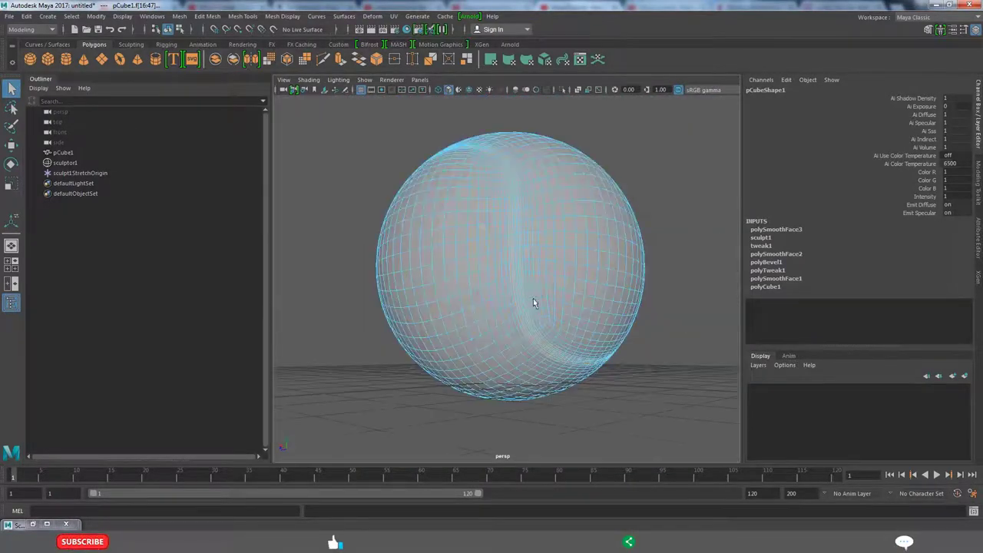
{"action": "scroll", "coordinate": [537, 298], "scroll_direction": "up", "scroll_amount": 3}
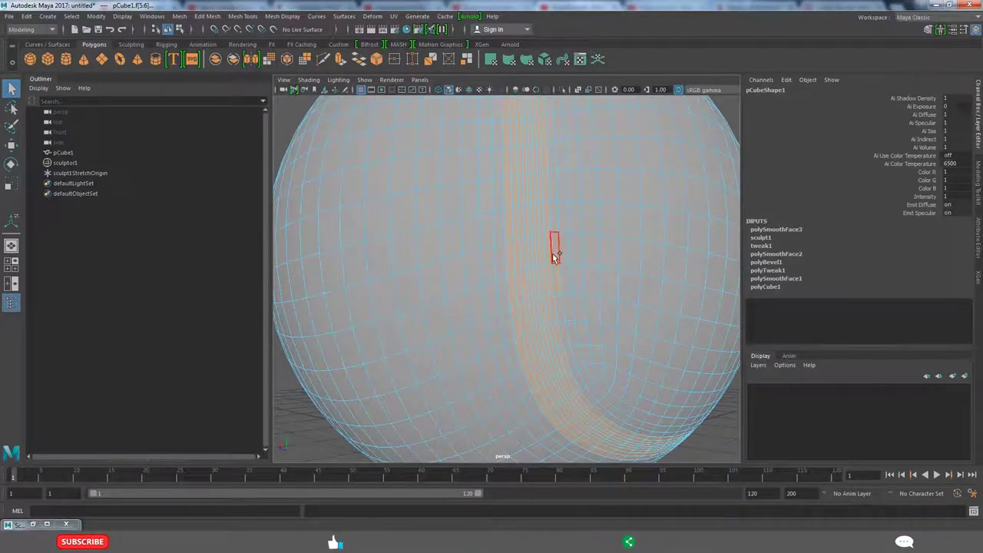
Extrude the selected seam faces and inspect the resulting crease
{"action": "scroll", "coordinate": [554, 256], "scroll_direction": "down", "scroll_amount": 5}
{"action": "scroll", "coordinate": [517, 285], "scroll_direction": "up", "scroll_amount": 2}
{"action": "right_click_drag", "start_coordinate": [330, 165], "coordinate": [303, 184], "text": "shift"}
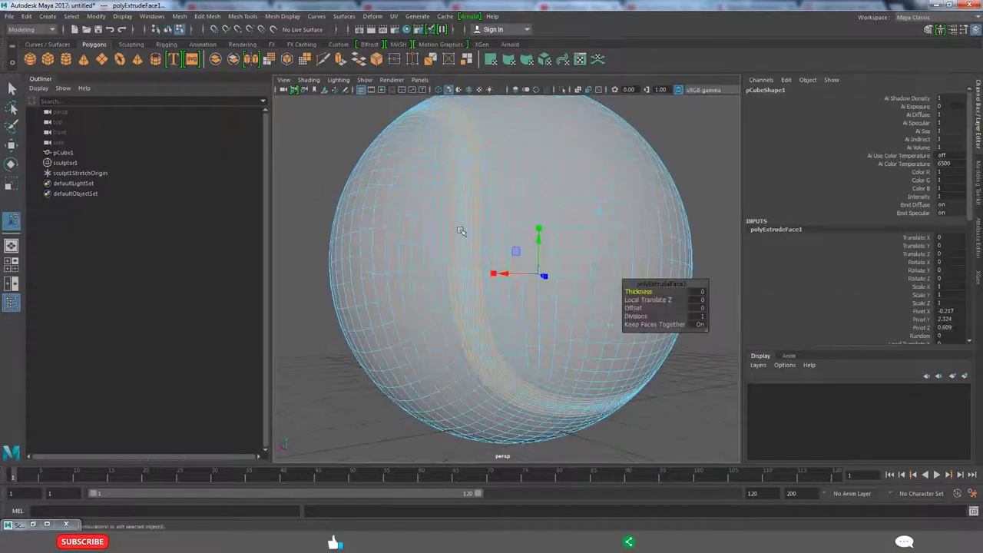
{"action": "mouse_move", "coordinate": [461, 231]}
{"action": "left_mouse_down", "text": "alt"}
{"action": "mouse_move", "coordinate": [566, 307]}
{"action": "mouse_move", "coordinate": [410, 235]}
{"action": "mouse_move", "coordinate": [683, 251]}
{"action": "mouse_move", "coordinate": [662, 192]}
{"action": "left_mouse_up", "text": "alt"}
{"action": "scroll", "coordinate": [683, 251], "scroll_direction": "down", "scroll_amount": 2}
{"action": "scroll", "coordinate": [662, 188], "scroll_direction": "down", "scroll_amount": 1}
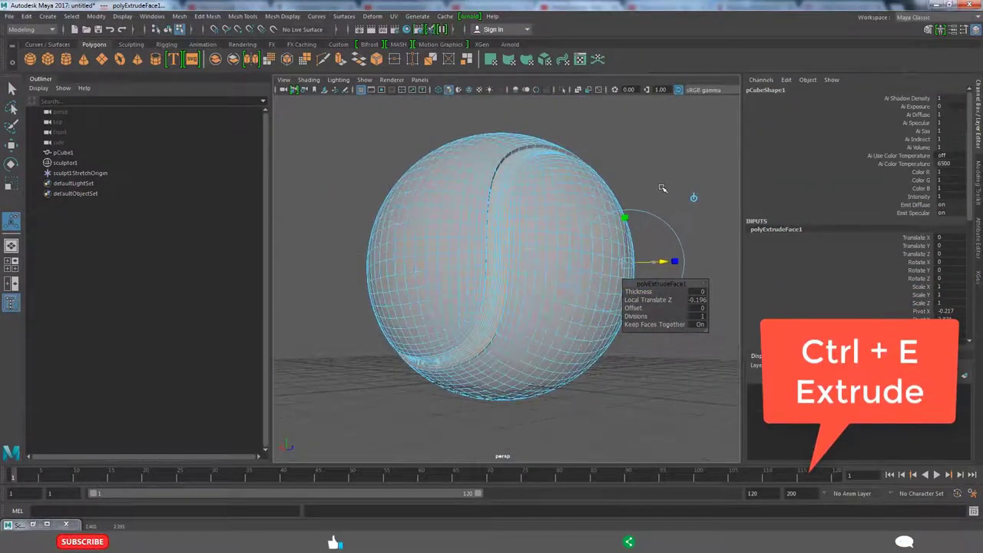
{"action": "left_click_drag", "start_coordinate": [572, 204], "coordinate": [640, 176], "text": "alt"}
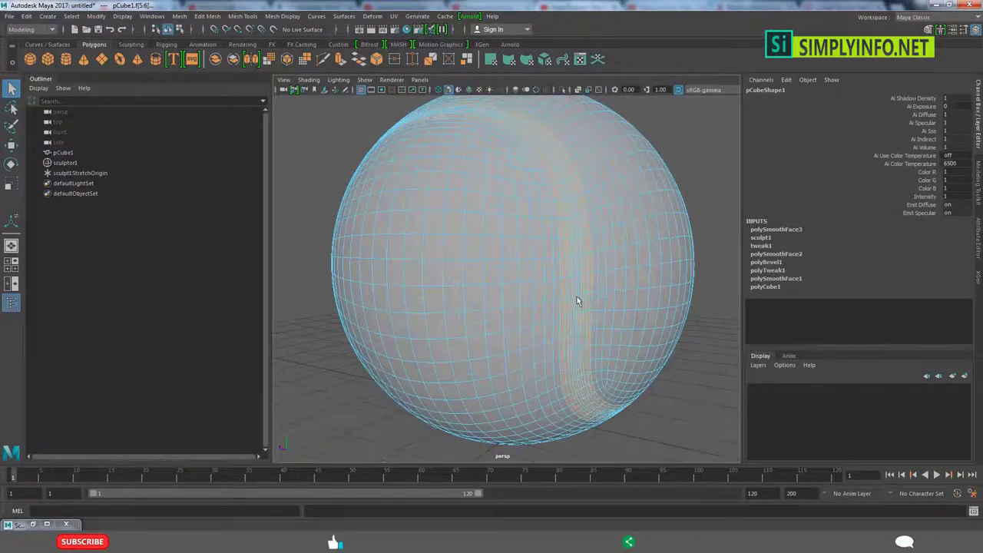
{"action": "scroll", "coordinate": [587, 296], "scroll_direction": "up", "scroll_amount": 5}
{"action": "scroll", "coordinate": [546, 246], "scroll_direction": "up", "scroll_amount": 5}
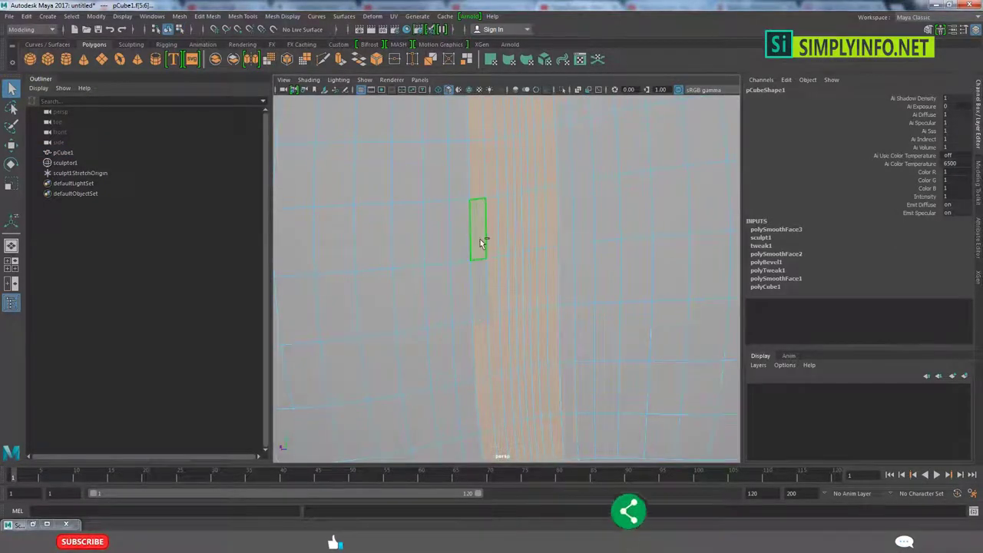
Extrude the seam faces inward to Local Translate Z about -0.196, then select pCube1
{"action": "key", "text": "ctrl+e"}
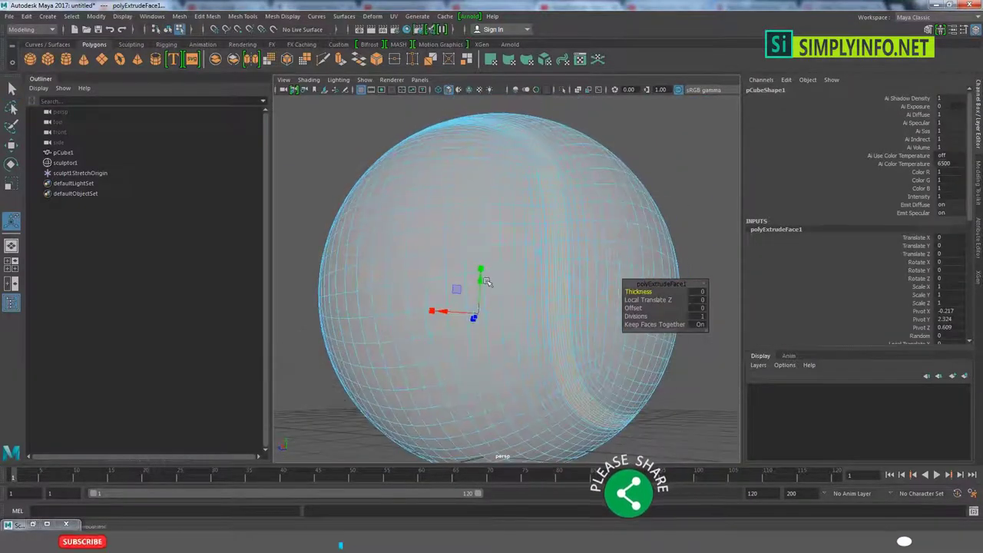
{"action": "mouse_move", "coordinate": [486, 282]}
{"action": "left_mouse_down", "text": "alt"}
{"action": "mouse_move", "coordinate": [512, 303]}
{"action": "mouse_move", "coordinate": [572, 271]}
{"action": "left_mouse_up", "text": "alt"}
{"action": "scroll", "coordinate": [577, 270], "scroll_direction": "up", "scroll_amount": 3}
{"action": "left_click", "coordinate": [583, 178]}
{"action": "scroll", "coordinate": [551, 230], "scroll_direction": "down", "scroll_amount": 5}
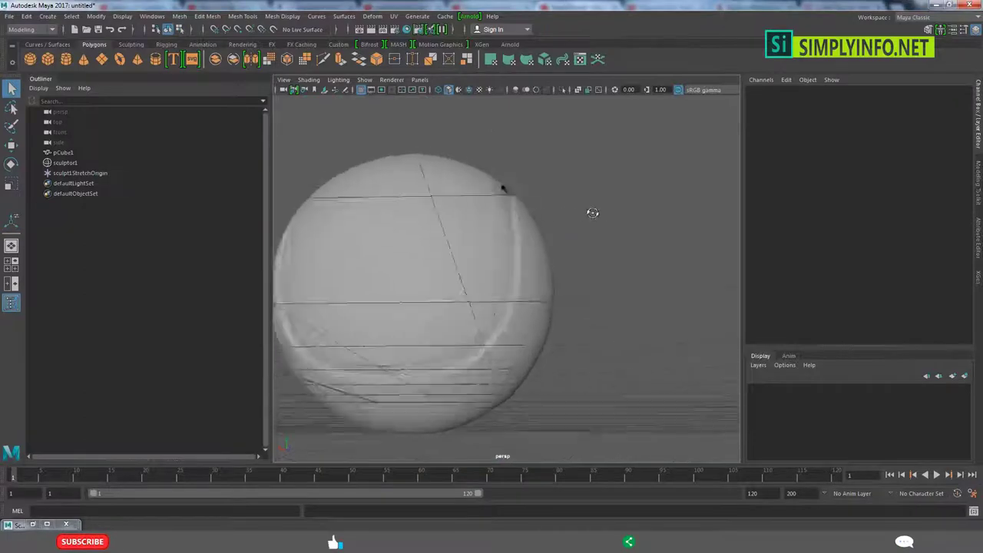
{"action": "scroll", "coordinate": [588, 213], "scroll_direction": "down", "scroll_amount": 2}
{"action": "left_click", "coordinate": [525, 269]}
{"action": "left_click_drag", "start_coordinate": [525, 270], "coordinate": [502, 272], "text": "alt"}
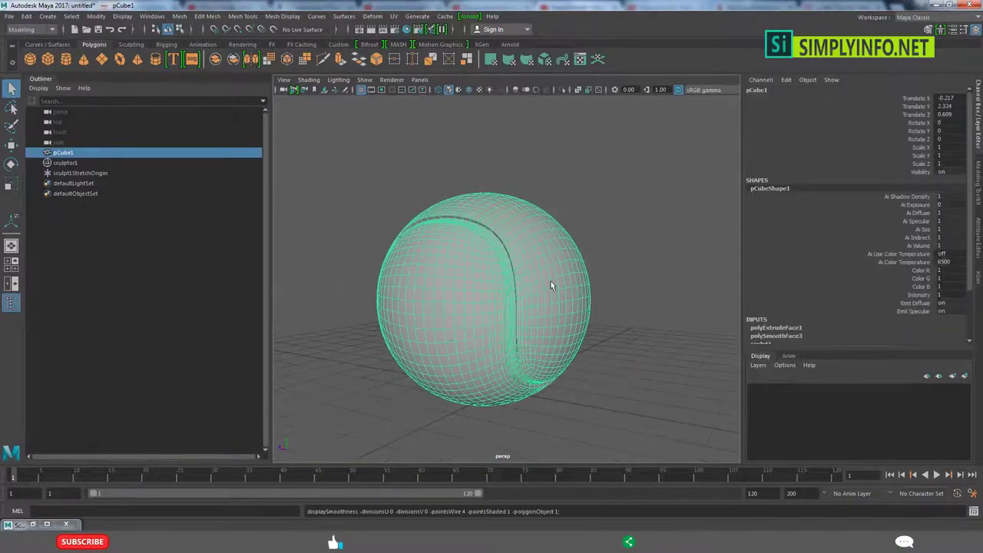
Inspect the groove and return the ball to object selection mode
{"action": "scroll", "coordinate": [550, 285], "scroll_direction": "up", "scroll_amount": 3}
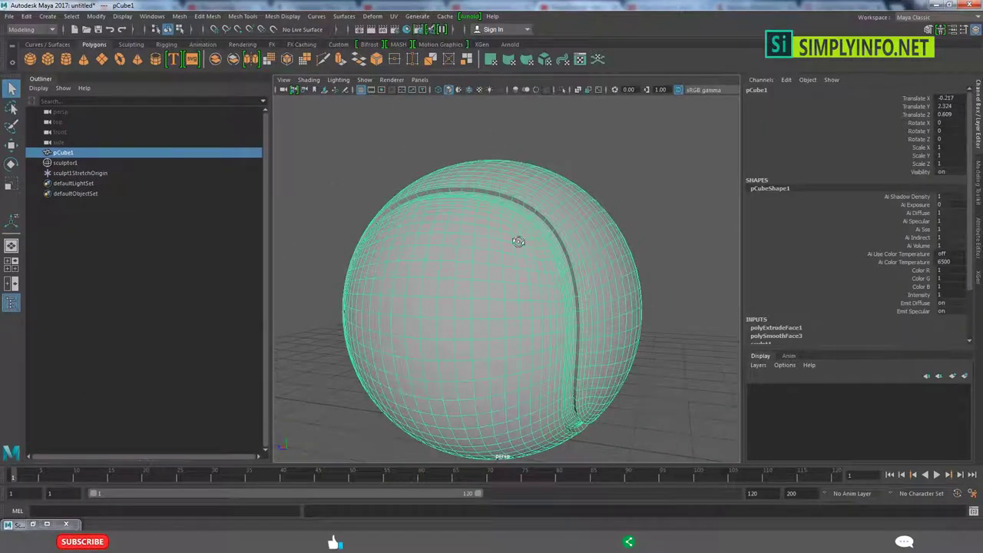
{"action": "left_click_drag", "start_coordinate": [518, 241], "coordinate": [551, 228], "text": "alt"}
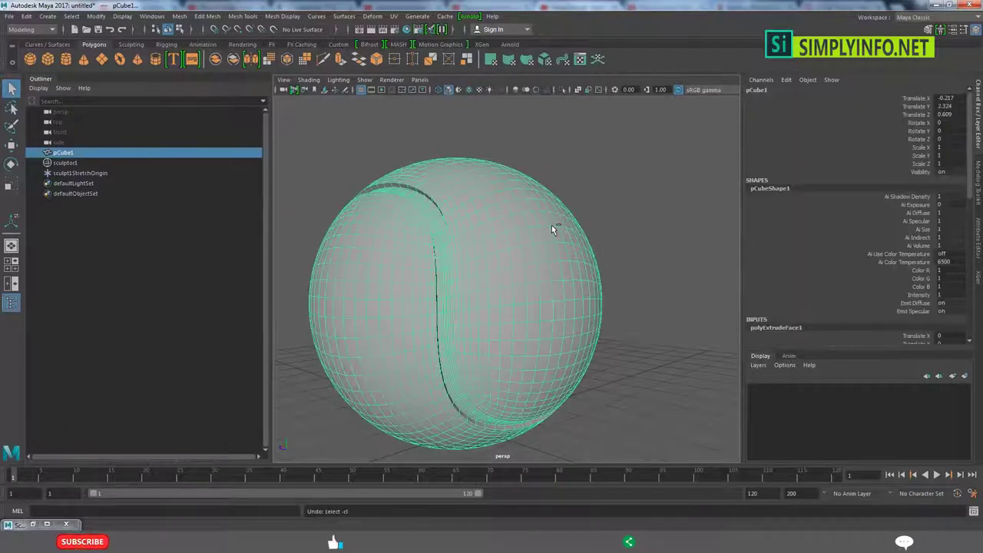
{"action": "key", "text": "F11"}
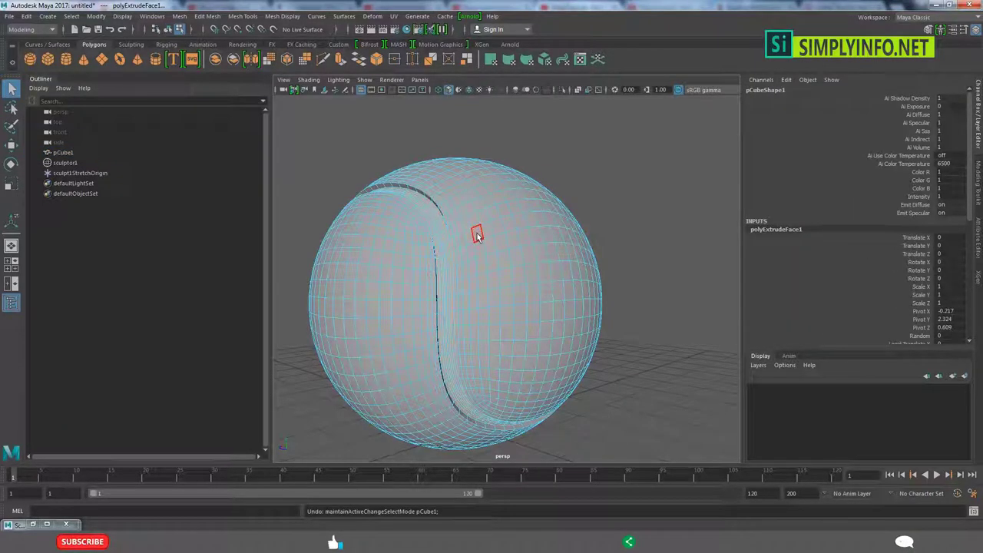
{"action": "scroll", "coordinate": [476, 235], "scroll_direction": "down", "scroll_amount": 3}
Assign a new Arnold aiStandard material to the ball with Diffuse Weight 1.000
{"action": "right_click", "coordinate": [413, 242]}
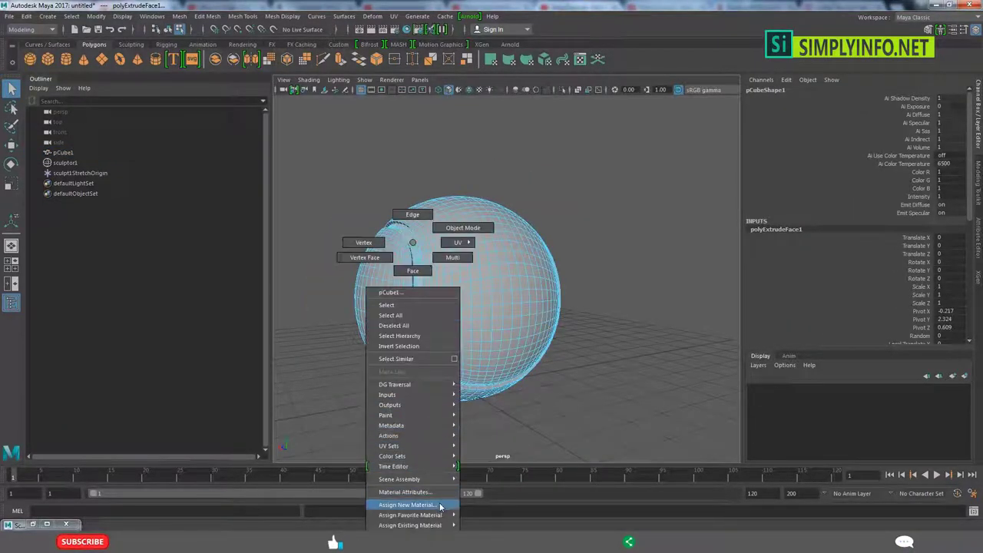
{"action": "left_click", "coordinate": [405, 491]}
{"action": "right_click", "coordinate": [412, 242]}
{"action": "left_click", "coordinate": [407, 505]}
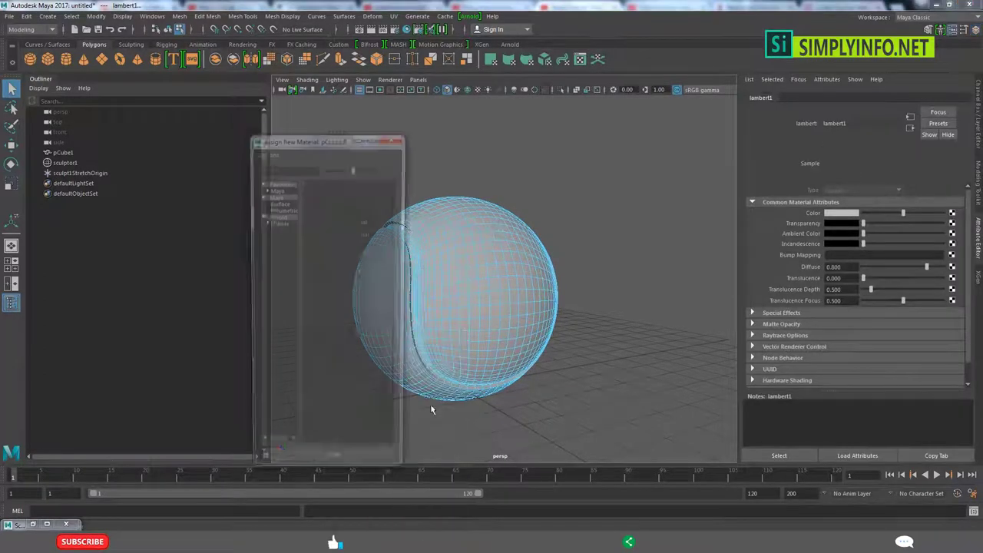
{"action": "left_click", "coordinate": [274, 217]}
{"action": "left_click", "coordinate": [388, 247]}
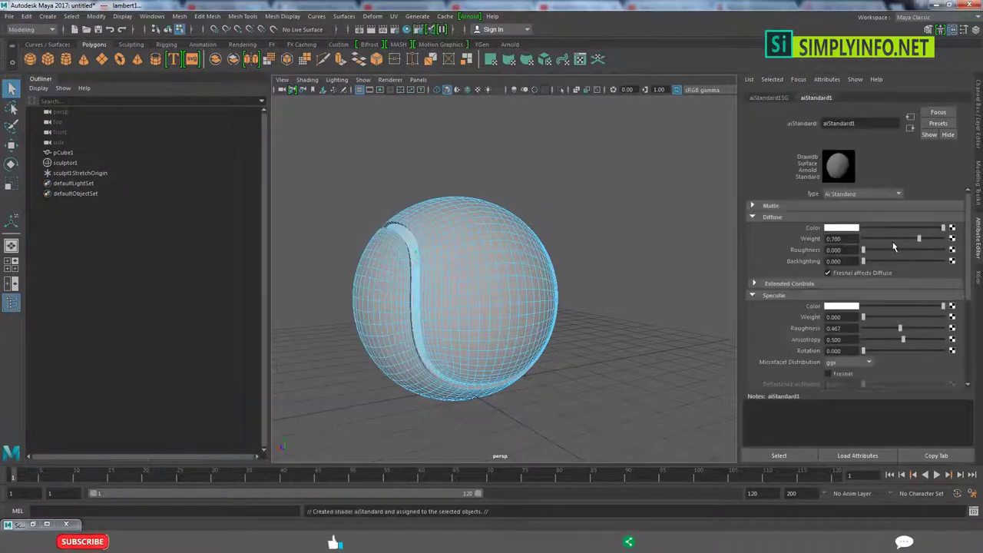
{"action": "left_click_drag", "start_coordinate": [918, 238], "coordinate": [944, 238]}
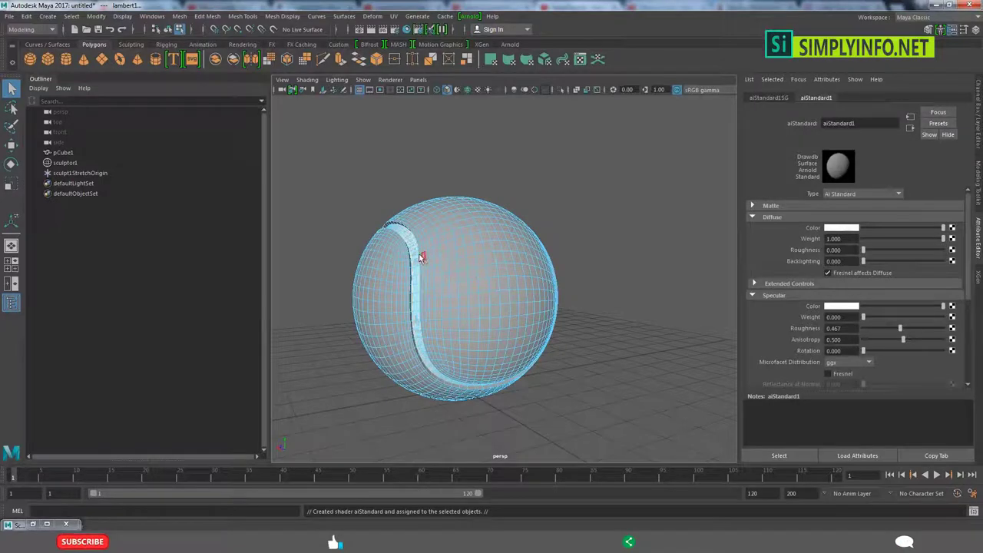
{"action": "right_click_drag", "start_coordinate": [420, 257], "coordinate": [567, 175]}
Reselect the ball, orbit along the seam, and create a new empty set, set1
{"action": "left_click", "coordinate": [450, 289]}
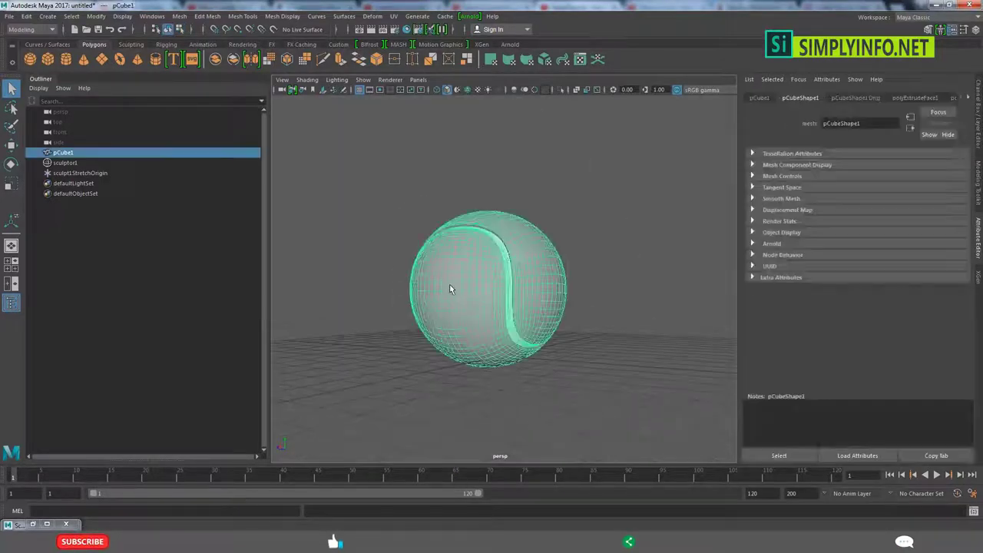
{"action": "left_click", "coordinate": [500, 273], "text": "ctrl"}
{"action": "left_click", "coordinate": [479, 297]}
{"action": "scroll", "coordinate": [478, 298], "scroll_direction": "up", "scroll_amount": 3}
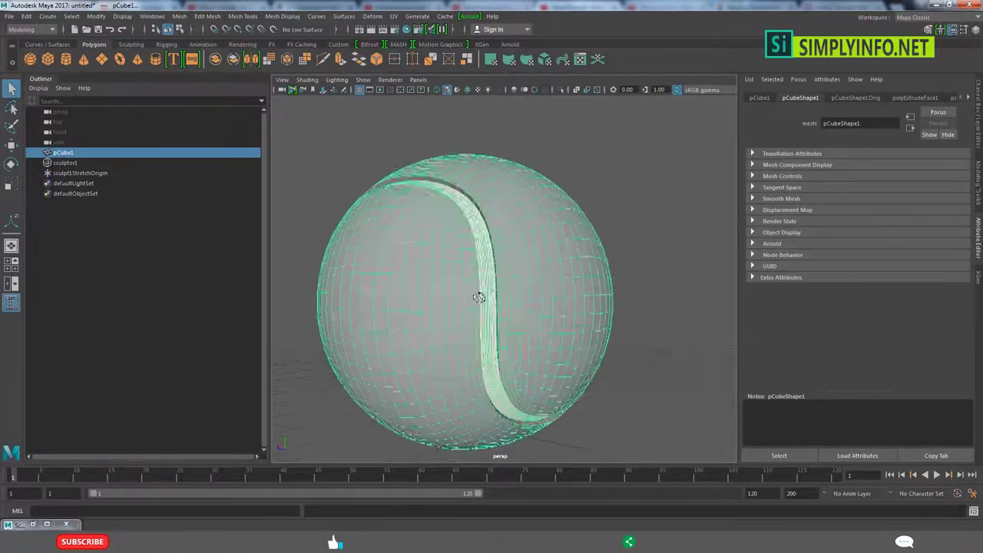
{"action": "left_click_drag", "start_coordinate": [478, 297], "coordinate": [476, 300], "text": "alt"}
{"action": "scroll", "coordinate": [487, 288], "scroll_direction": "up", "scroll_amount": 3}
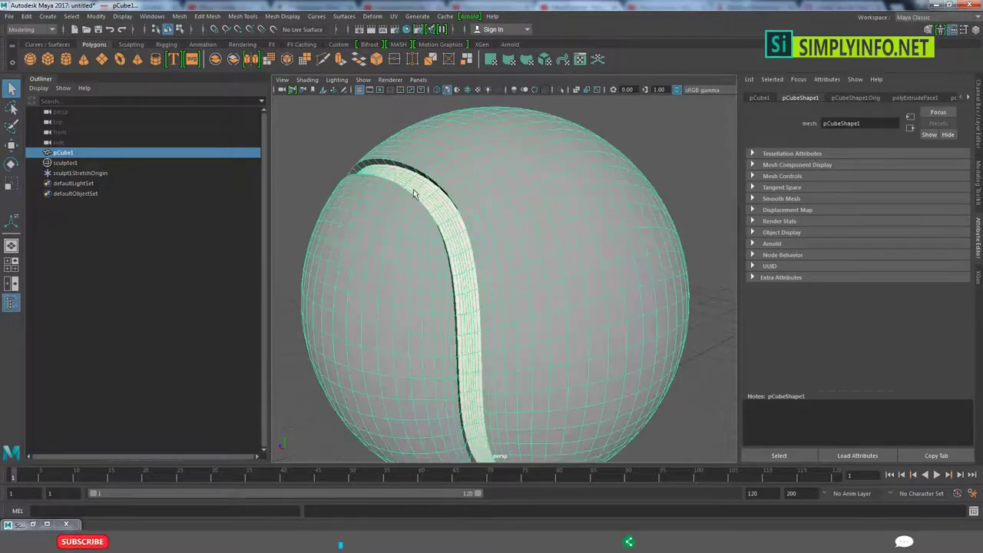
{"action": "scroll", "coordinate": [472, 304], "scroll_direction": "up", "scroll_amount": 3}
{"action": "scroll", "coordinate": [473, 303], "scroll_direction": "down", "scroll_amount": 4}
{"action": "scroll", "coordinate": [473, 303], "scroll_direction": "down", "scroll_amount": 3}
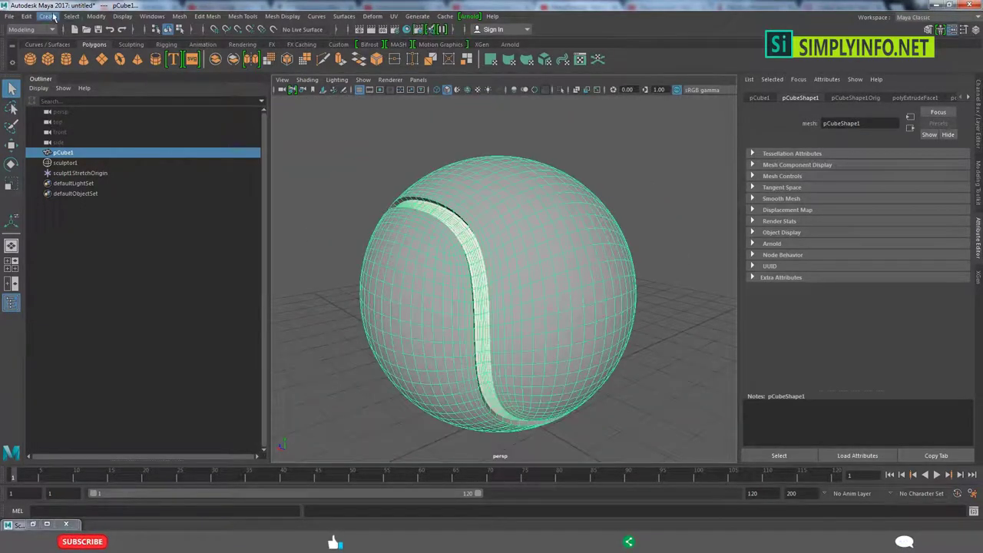
{"action": "left_click", "coordinate": [48, 16]}
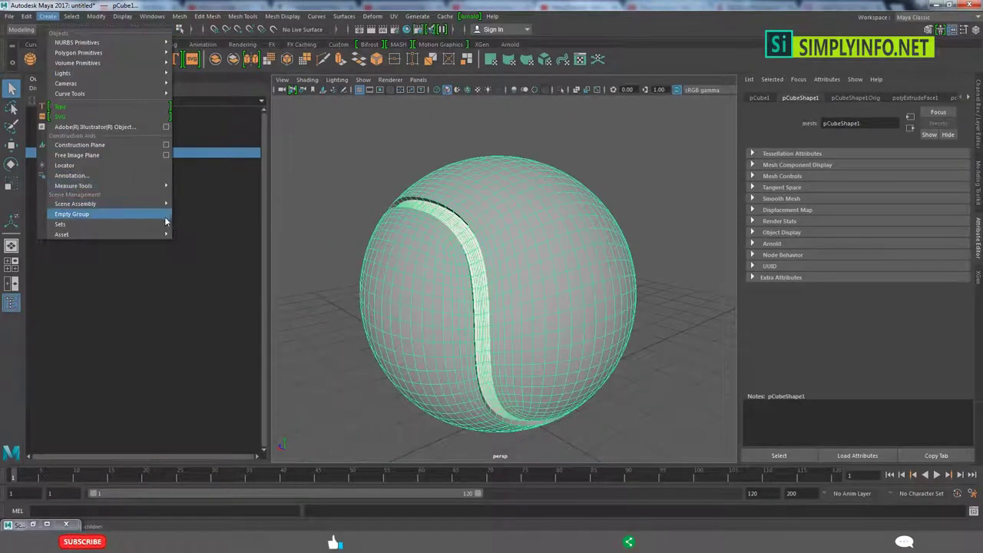
{"action": "left_click", "coordinate": [206, 234]}
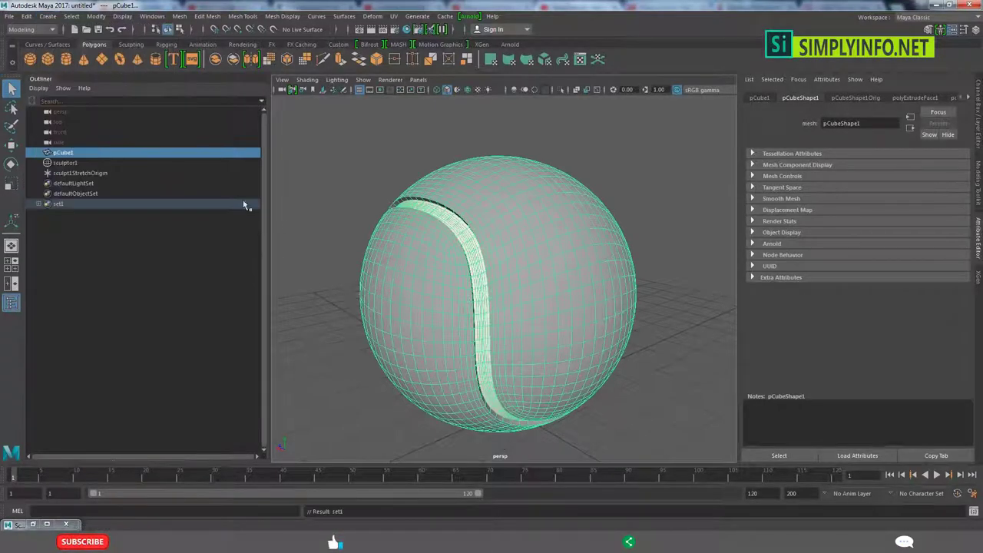
Orbit and zoom to look down on the seam, reselecting the ball
{"action": "left_click", "coordinate": [577, 128]}
{"action": "left_click_drag", "start_coordinate": [576, 128], "coordinate": [653, 230], "text": "alt"}
{"action": "scroll", "coordinate": [552, 219], "scroll_direction": "down", "scroll_amount": 3}
{"action": "scroll", "coordinate": [539, 244], "scroll_direction": "up", "scroll_amount": 3}
{"action": "left_click", "coordinate": [540, 244]}
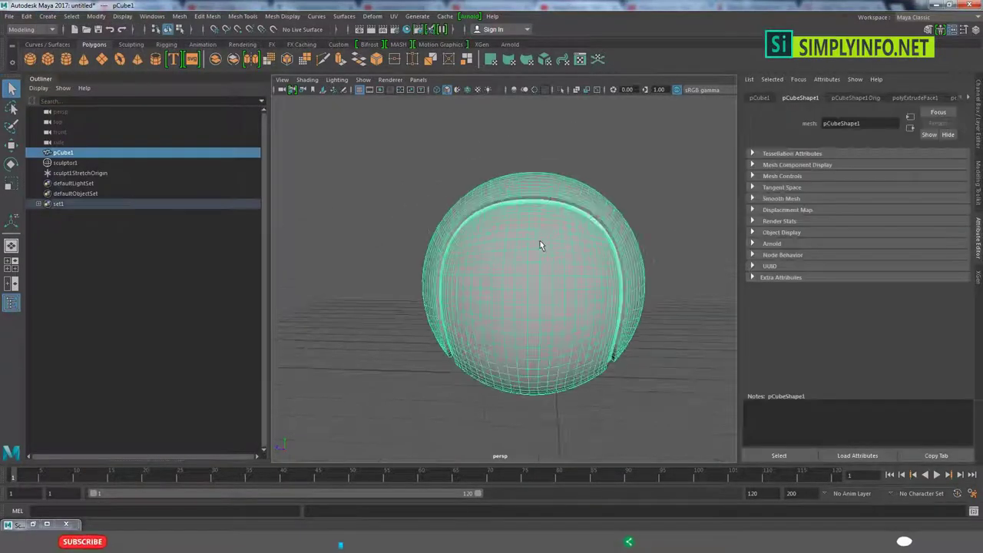
{"action": "scroll", "coordinate": [540, 244], "scroll_direction": "up", "scroll_amount": 2}
{"action": "scroll", "coordinate": [527, 241], "scroll_direction": "up", "scroll_amount": 3}
{"action": "left_click", "coordinate": [186, 18]}
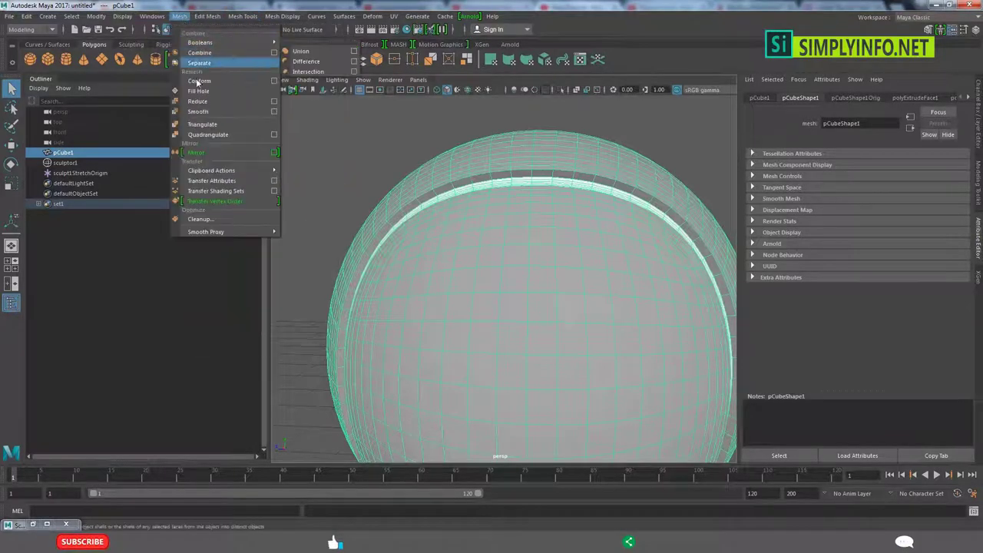
Smooth the ball mesh (polySmoothFace4), declining the heavy smooth mesh preview
{"action": "left_click", "coordinate": [197, 111]}
{"action": "left_click_drag", "start_coordinate": [517, 171], "coordinate": [480, 176], "text": "alt"}
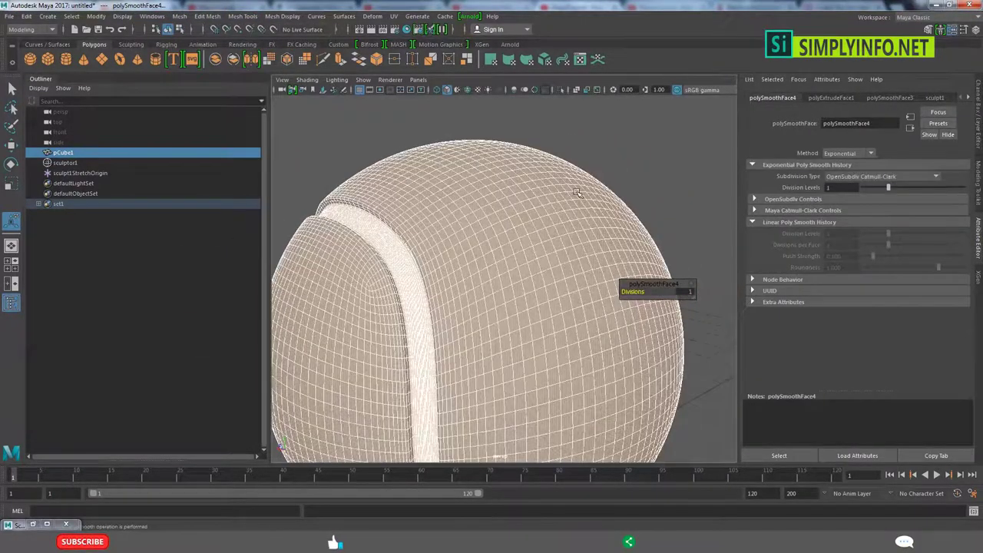
{"action": "key", "text": "3"}
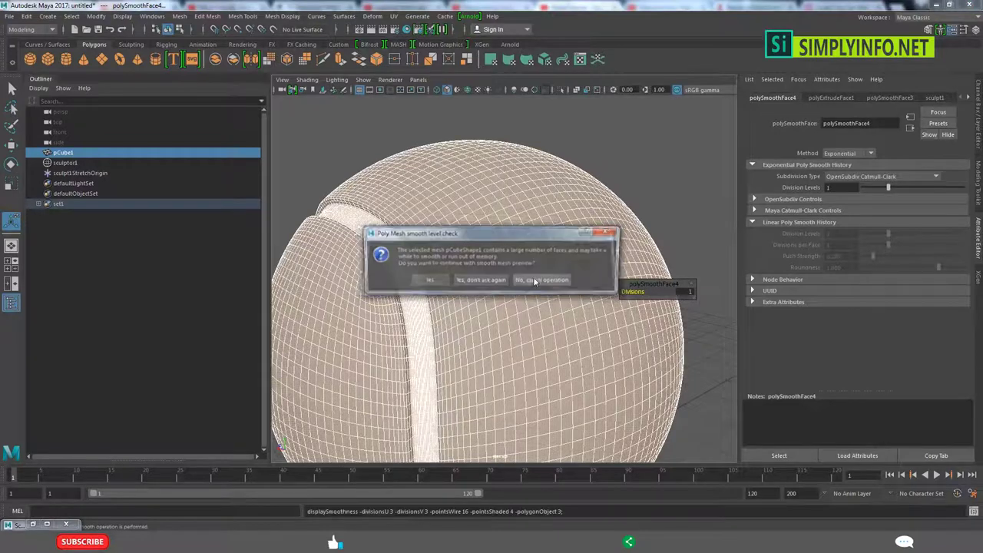
{"action": "left_click", "coordinate": [483, 280]}
Reselect the ball and zoom in to inspect the smoothed grooved surface
{"action": "left_click", "coordinate": [521, 289]}
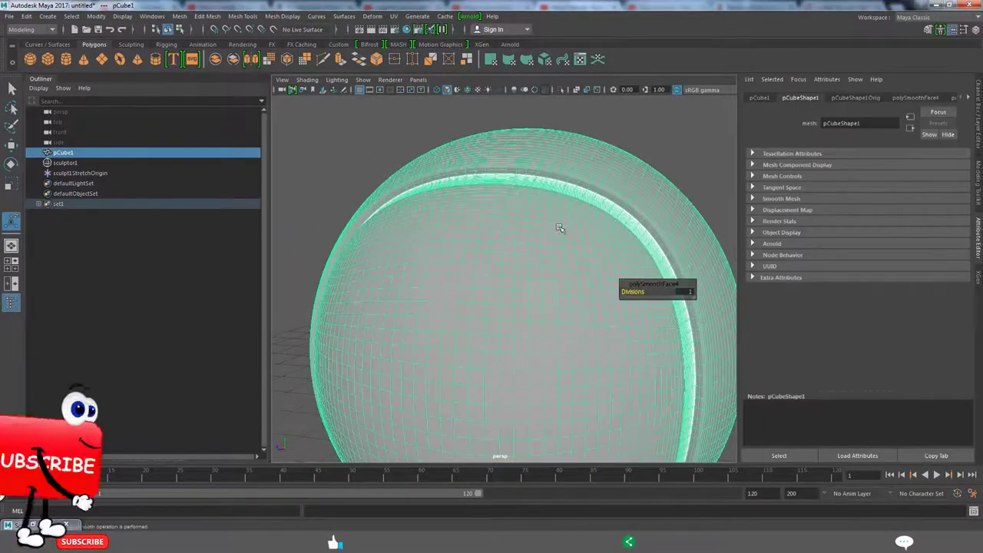
{"action": "scroll", "coordinate": [560, 226], "scroll_direction": "down", "scroll_amount": 3}
{"action": "left_click", "coordinate": [370, 204]}
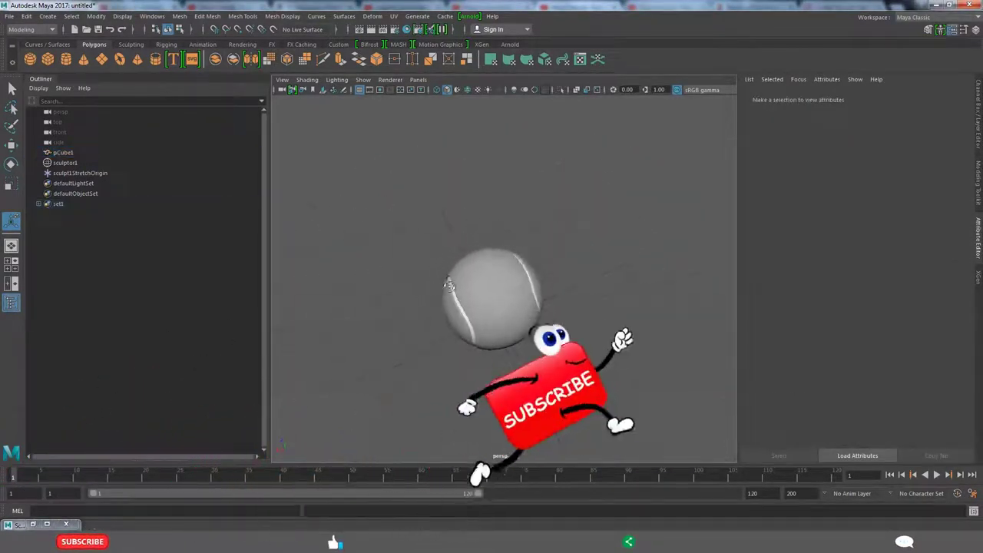
{"action": "left_click", "coordinate": [546, 296]}
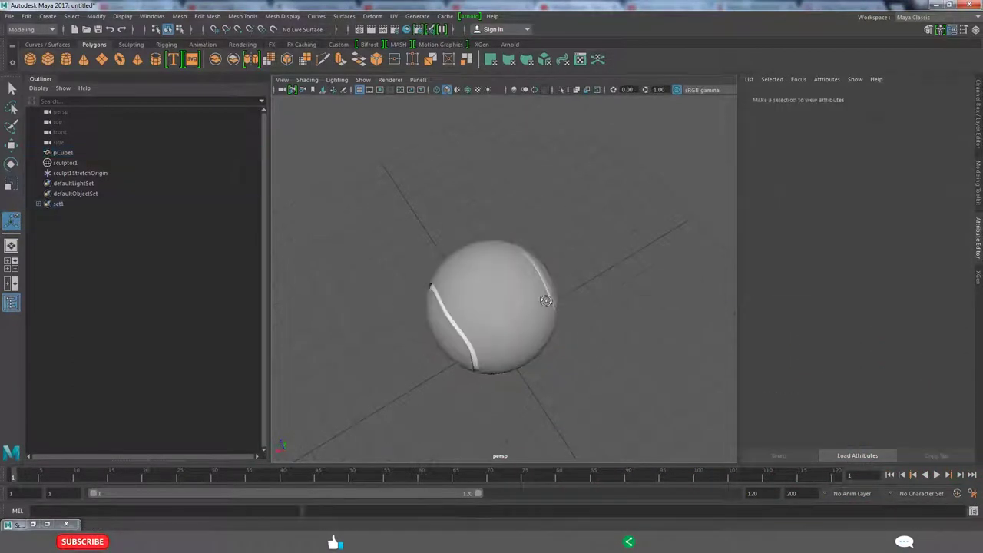
{"action": "scroll", "coordinate": [441, 192], "scroll_direction": "down", "scroll_amount": 5}
{"action": "scroll", "coordinate": [499, 245], "scroll_direction": "up", "scroll_amount": 3}
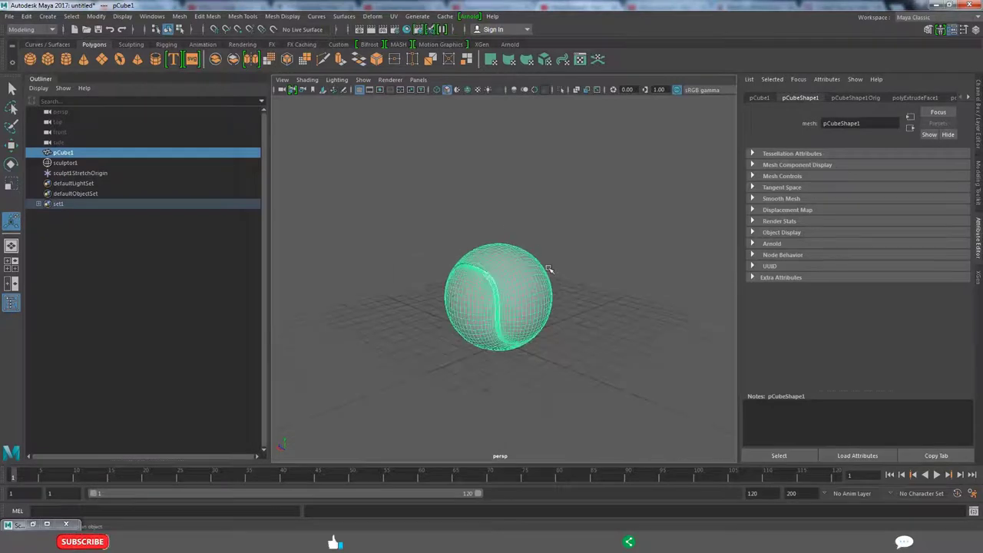
{"action": "left_click", "coordinate": [537, 237]}
Zoom in on the ball and try two material assignments, undoing both
{"action": "left_click_drag", "start_coordinate": [537, 237], "coordinate": [597, 325]}
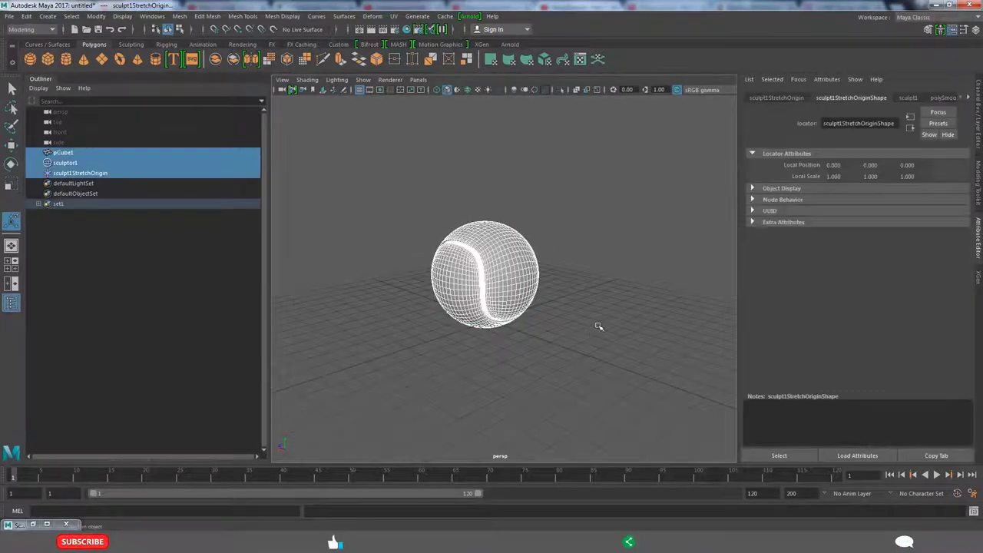
{"action": "left_click", "coordinate": [560, 234]}
{"action": "scroll", "coordinate": [560, 234], "scroll_direction": "up", "scroll_amount": 2}
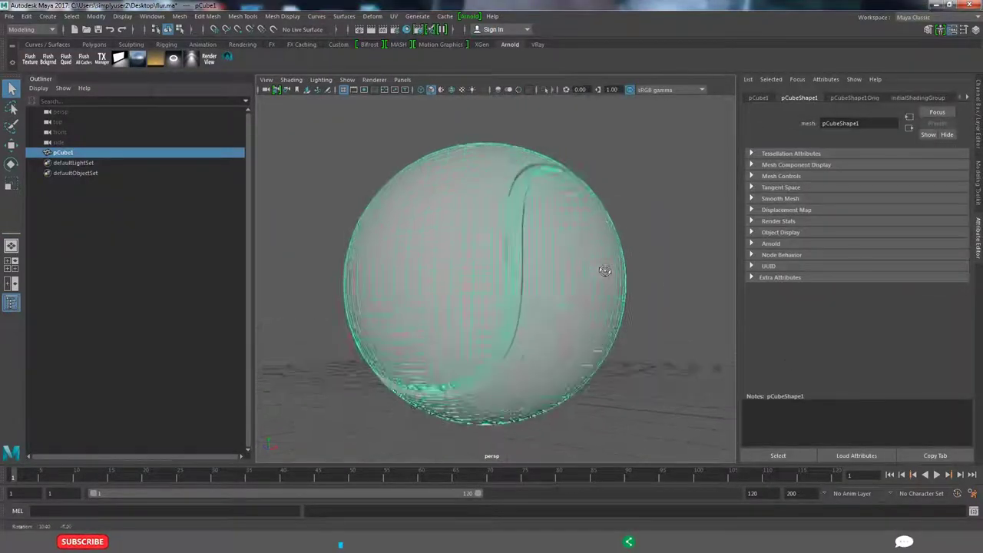
{"action": "scroll", "coordinate": [460, 259], "scroll_direction": "up", "scroll_amount": 3}
{"action": "right_click", "coordinate": [509, 244]}
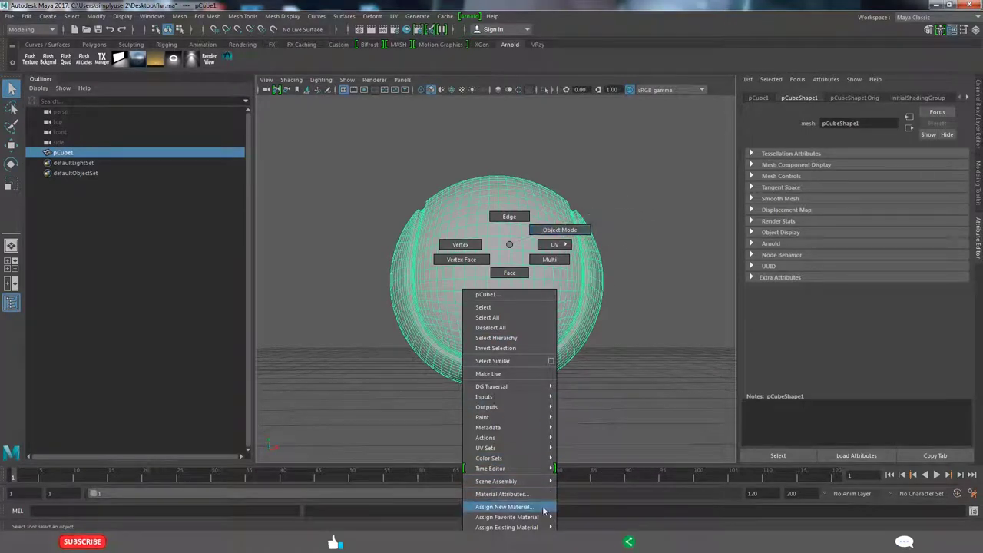
{"action": "left_click", "coordinate": [583, 522]}
{"action": "key", "text": "ctrl+z"}
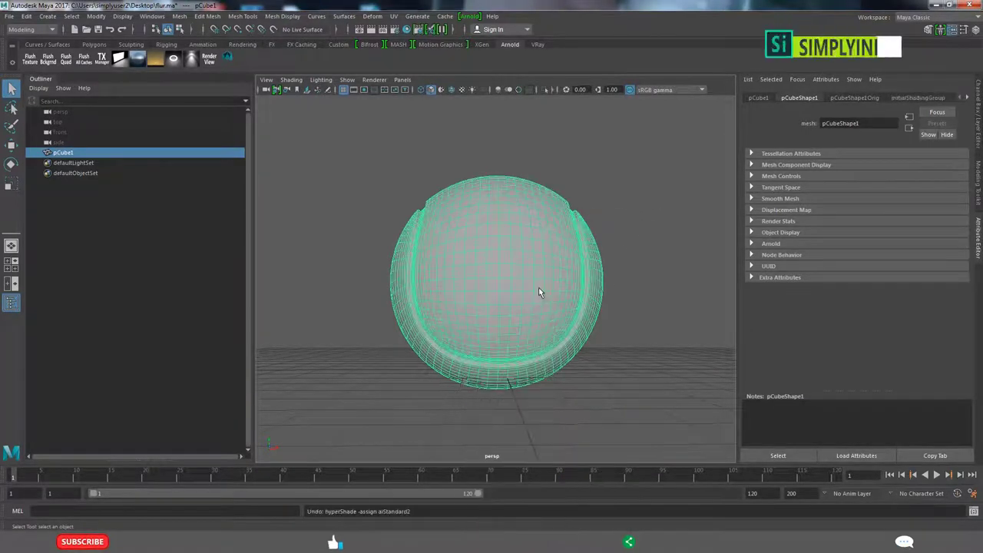
{"action": "right_click", "coordinate": [539, 248]}
{"action": "left_click", "coordinate": [610, 523]}
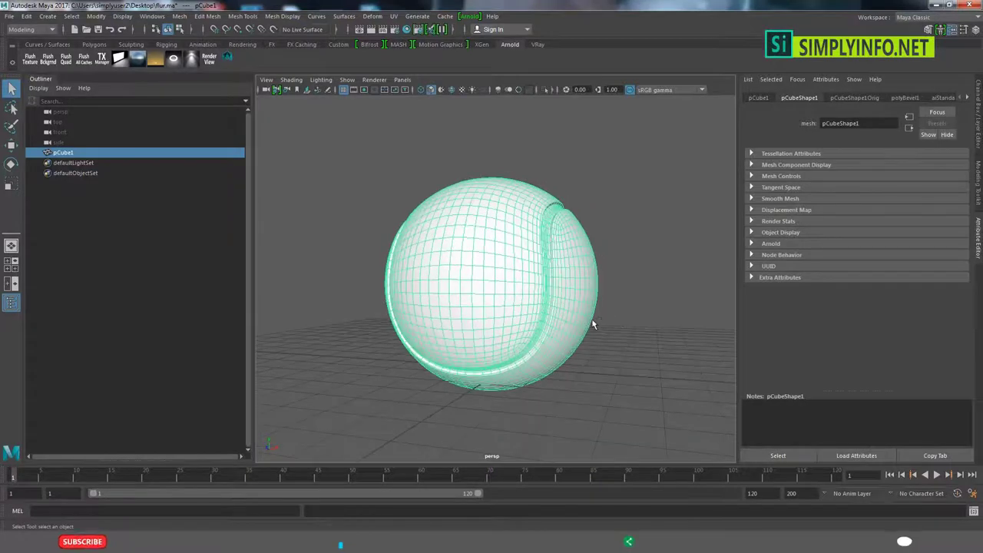
{"action": "key", "text": "ctrl+z"}
Assign a new VRayMtl to the ball through Assign New Material > VRay
{"action": "right_click", "coordinate": [504, 246]}
{"action": "left_click", "coordinate": [513, 508]}
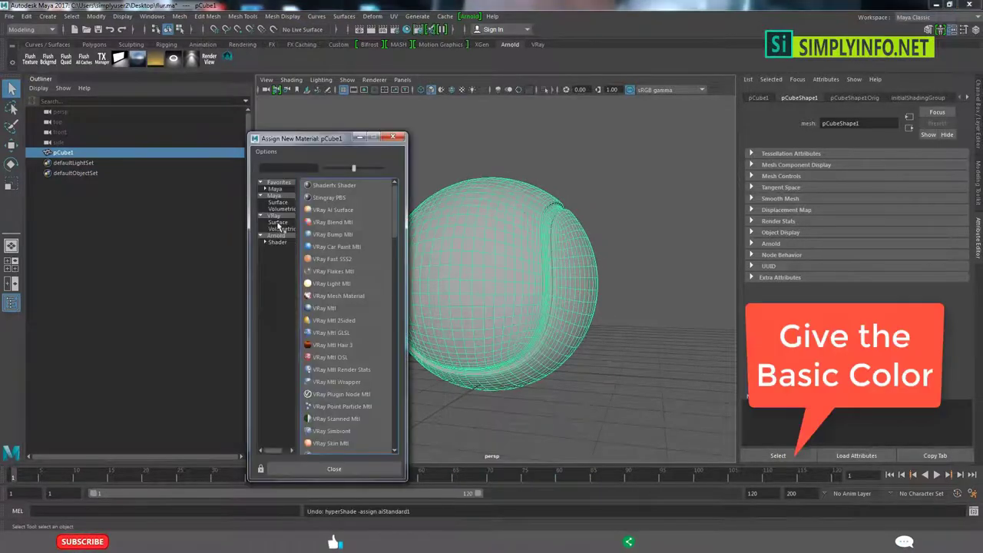
{"action": "left_click", "coordinate": [276, 215]}
{"action": "left_click", "coordinate": [324, 283]}
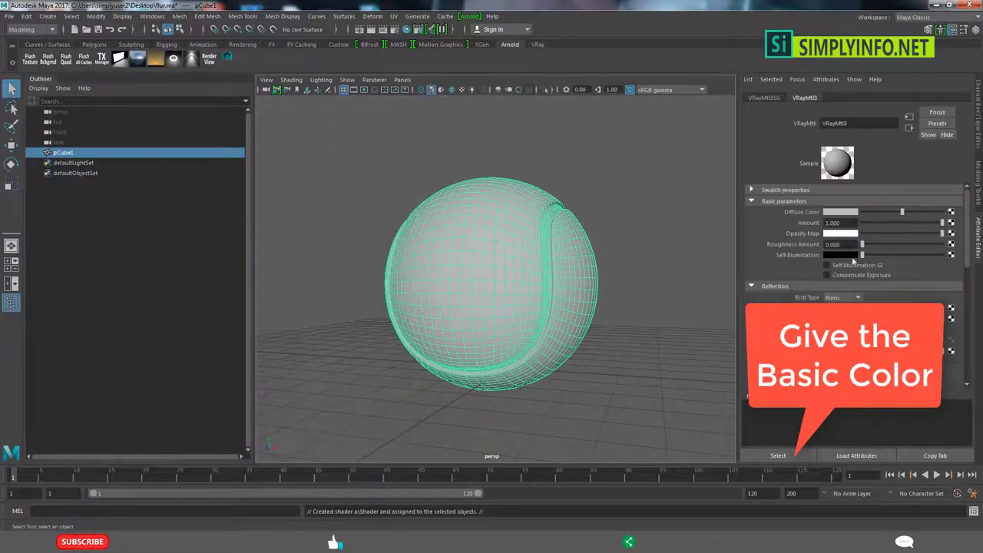
Set the VRayMtl diffuse colour to white, then pick a bright yellow-green
{"action": "left_click_drag", "start_coordinate": [904, 215], "coordinate": [943, 214]}
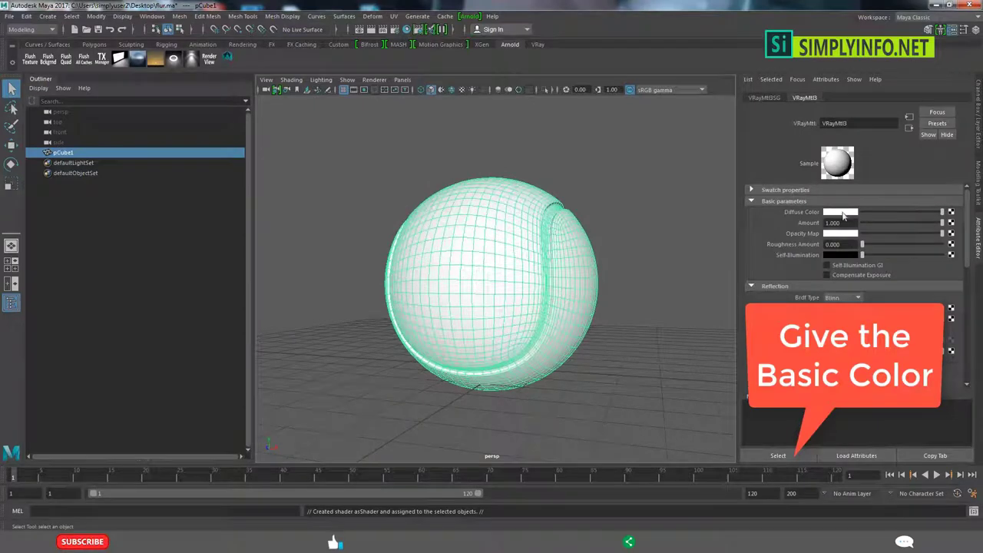
{"action": "left_click", "coordinate": [841, 213]}
{"action": "left_click", "coordinate": [826, 188]}
{"action": "left_click", "coordinate": [809, 239]}
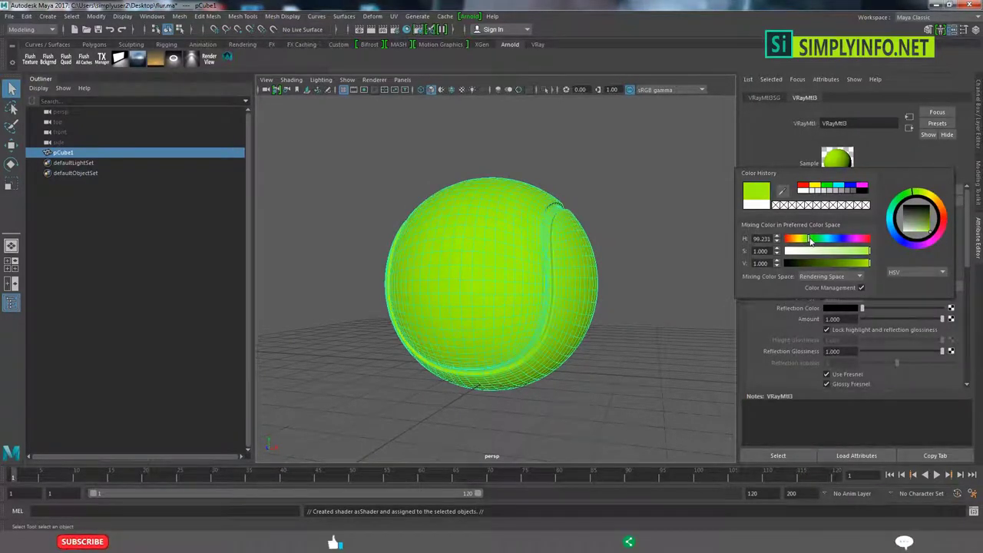
{"action": "left_click", "coordinate": [638, 340]}
Orbit and zoom around the green ball to view the seam up close
{"action": "mouse_move", "coordinate": [638, 339]}
{"action": "left_mouse_down", "text": "alt"}
{"action": "mouse_move", "coordinate": [631, 358]}
{"action": "mouse_move", "coordinate": [553, 288]}
{"action": "left_mouse_up", "text": "alt"}
{"action": "scroll", "coordinate": [471, 305], "scroll_direction": "up", "scroll_amount": 3}
{"action": "left_click_drag", "start_coordinate": [472, 305], "coordinate": [502, 285], "text": "alt"}
{"action": "left_click", "coordinate": [428, 328]}
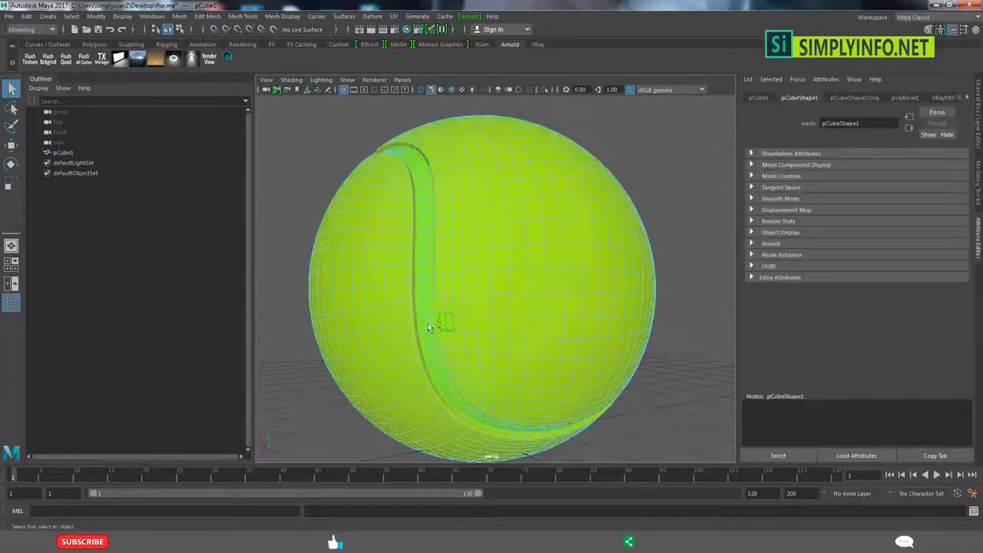
{"action": "mouse_move", "coordinate": [427, 328]}
{"action": "left_mouse_down", "text": "alt"}
{"action": "mouse_move", "coordinate": [496, 300]}
{"action": "mouse_move", "coordinate": [577, 317]}
{"action": "left_mouse_up", "text": "alt"}
{"action": "scroll", "coordinate": [341, 165], "scroll_direction": "down", "scroll_amount": 5}
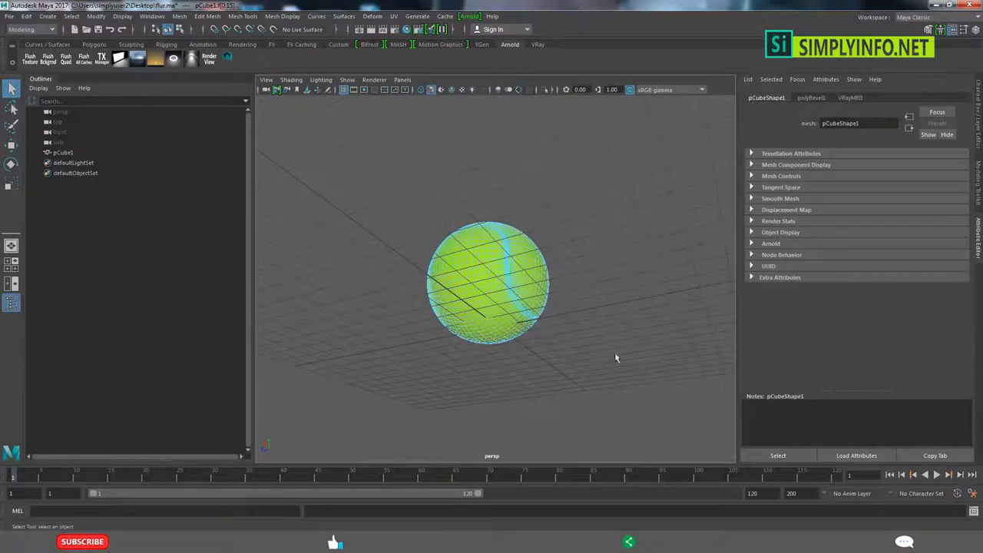
{"action": "scroll", "coordinate": [560, 322], "scroll_direction": "up", "scroll_amount": 2}
Assign a new VRayMtl4 with a white diffuse colour to the ball's seam groove
{"action": "left_click_drag", "start_coordinate": [511, 286], "coordinate": [503, 296], "text": "alt"}
{"action": "right_click_drag", "start_coordinate": [501, 247], "coordinate": [497, 510]}
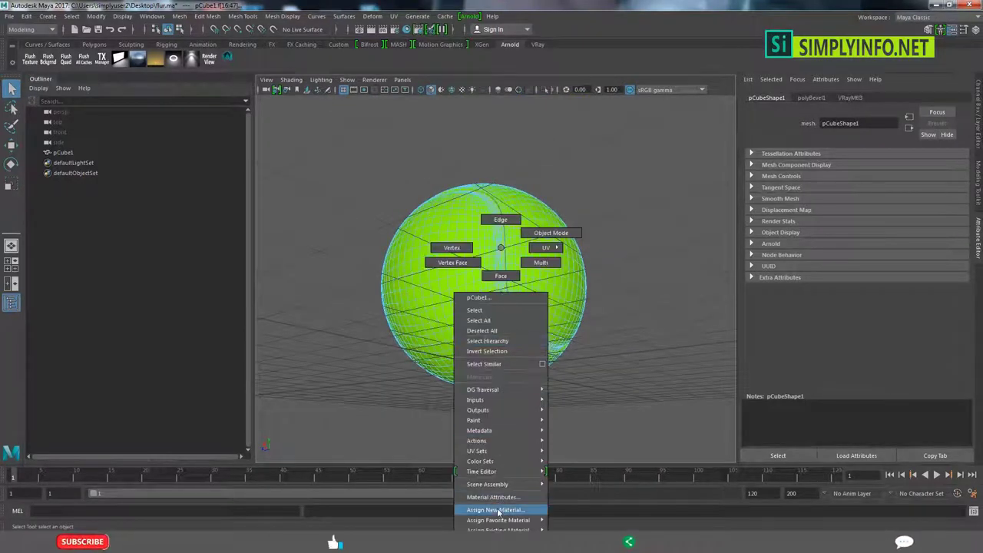
{"action": "left_click", "coordinate": [274, 217]}
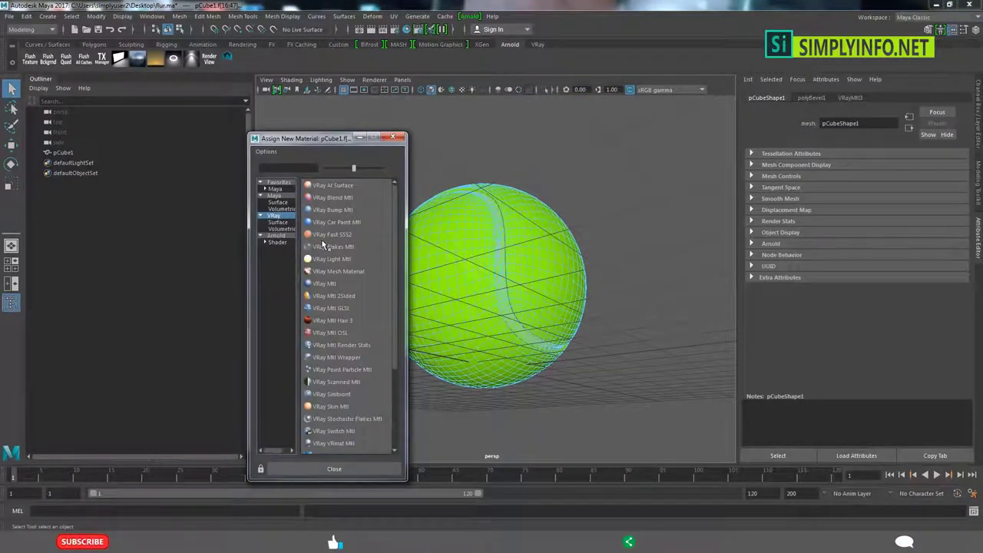
{"action": "left_click", "coordinate": [324, 283]}
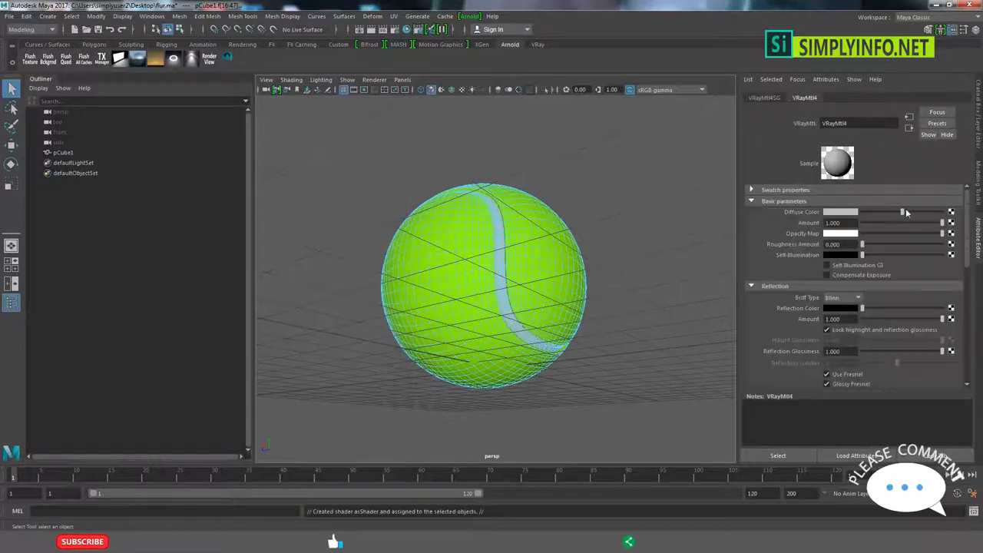
{"action": "left_click_drag", "start_coordinate": [902, 212], "coordinate": [942, 212]}
{"action": "left_click_drag", "start_coordinate": [522, 299], "coordinate": [551, 300], "text": "alt"}
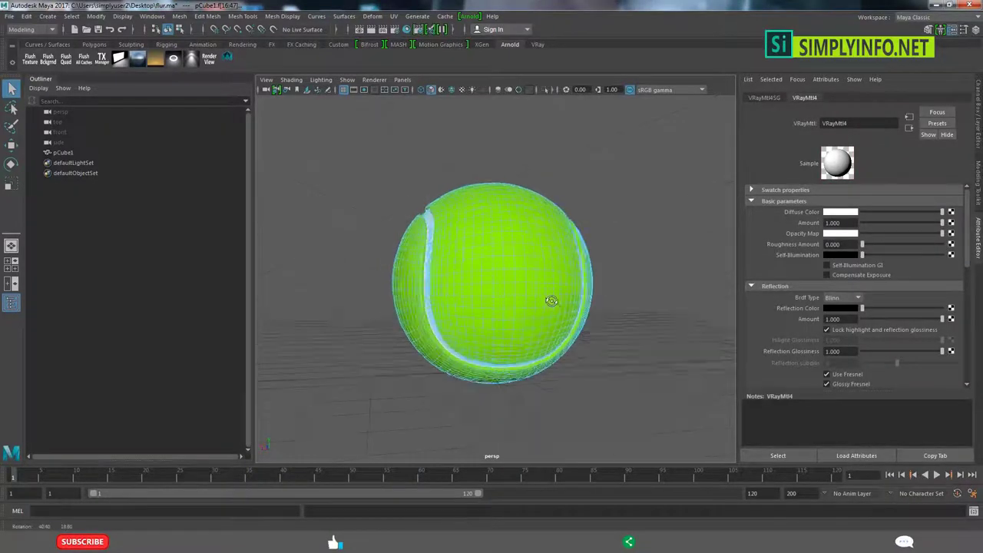
{"action": "left_click", "coordinate": [659, 224]}
{"action": "mouse_move", "coordinate": [660, 223]}
{"action": "left_mouse_down", "text": "alt"}
{"action": "mouse_move", "coordinate": [438, 281]}
{"action": "mouse_move", "coordinate": [597, 303]}
{"action": "mouse_move", "coordinate": [536, 300]}
{"action": "mouse_move", "coordinate": [520, 169]}
{"action": "left_mouse_up", "text": "alt"}
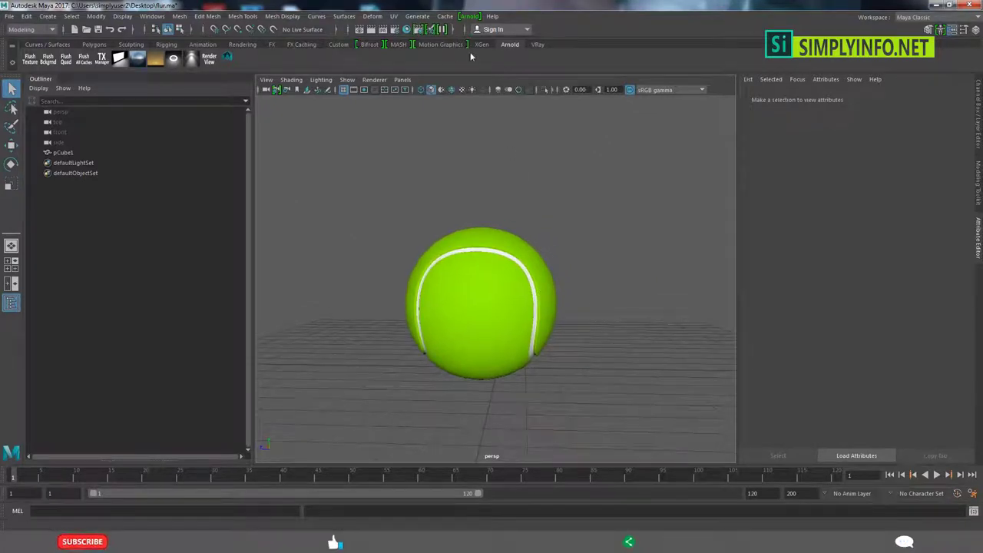
Add a VRayLightDome from the VRay shelf and open the Render View window
{"action": "left_click", "coordinate": [538, 45]}
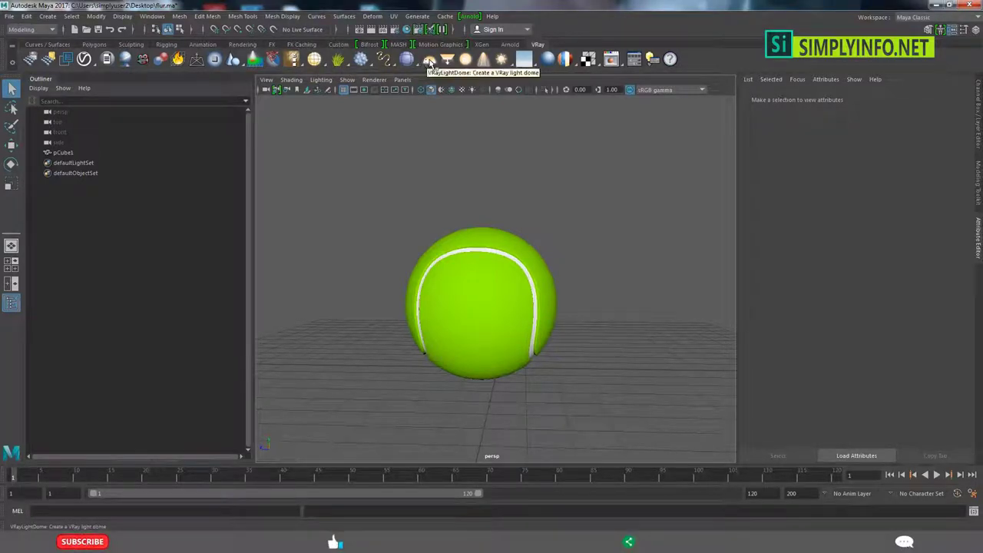
{"action": "left_click", "coordinate": [430, 62]}
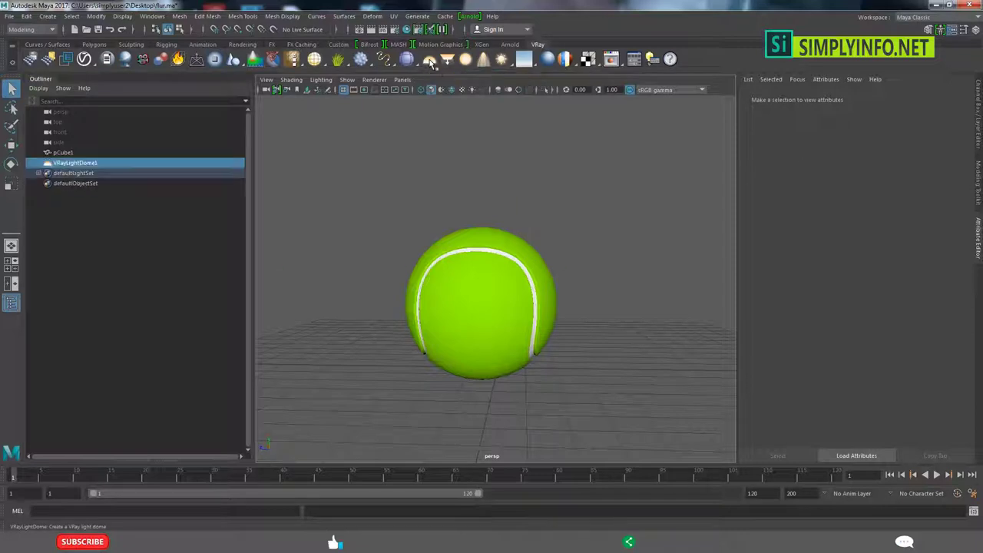
{"action": "left_click_drag", "start_coordinate": [583, 314], "coordinate": [570, 307], "text": "alt"}
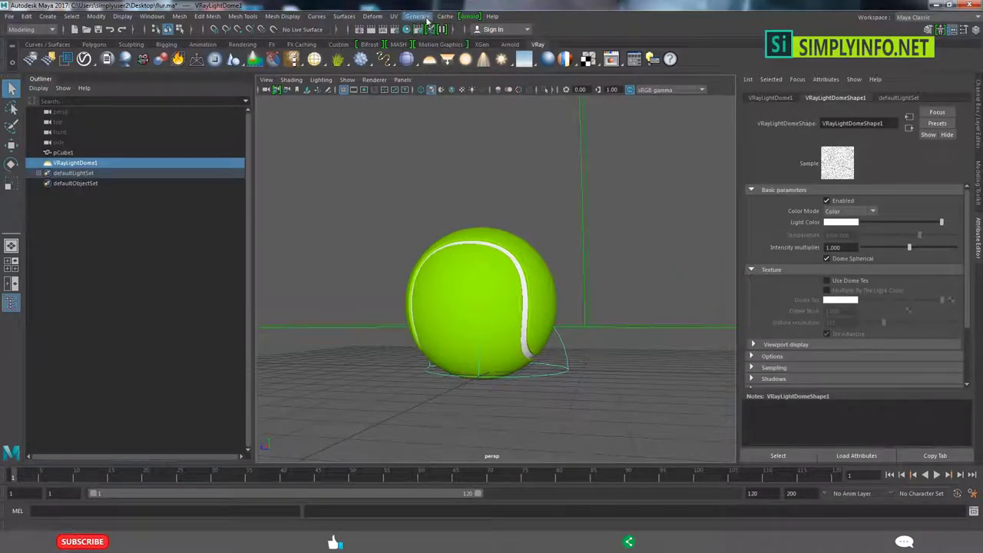
{"action": "left_click", "coordinate": [359, 29]}
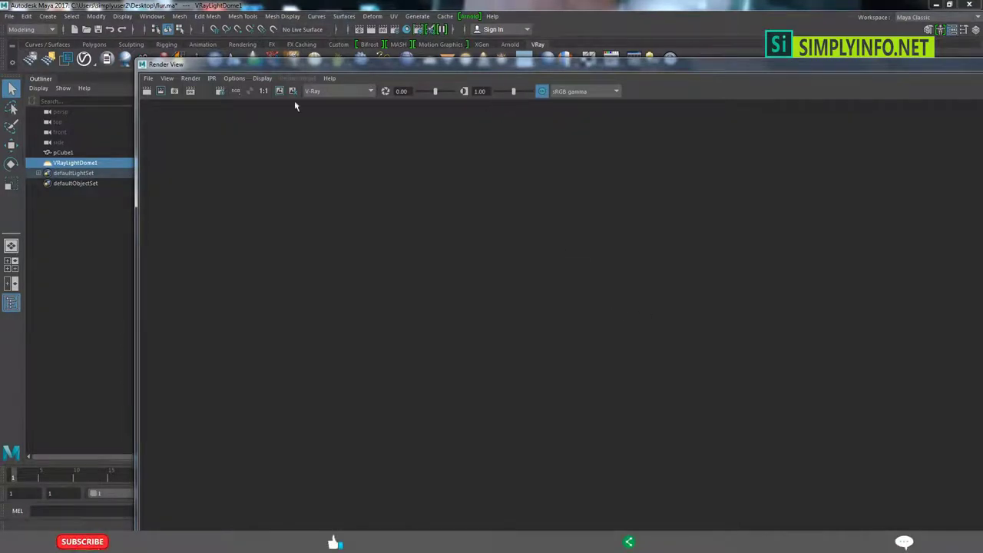
Run a quick V-Ray test render, stop it, and close the frame buffer
{"action": "left_click", "coordinate": [156, 92]}
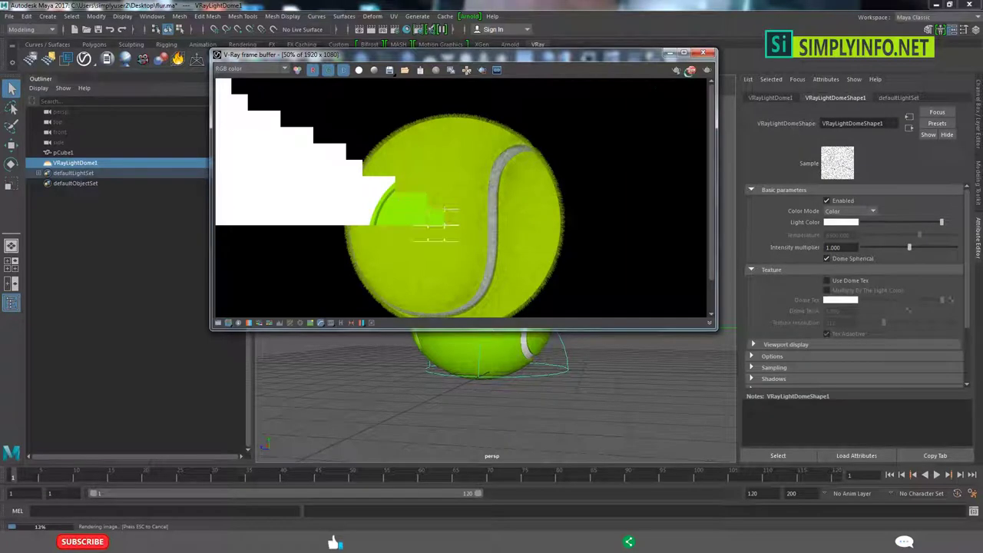
{"action": "left_click", "coordinate": [691, 70]}
{"action": "left_click", "coordinate": [704, 53]}
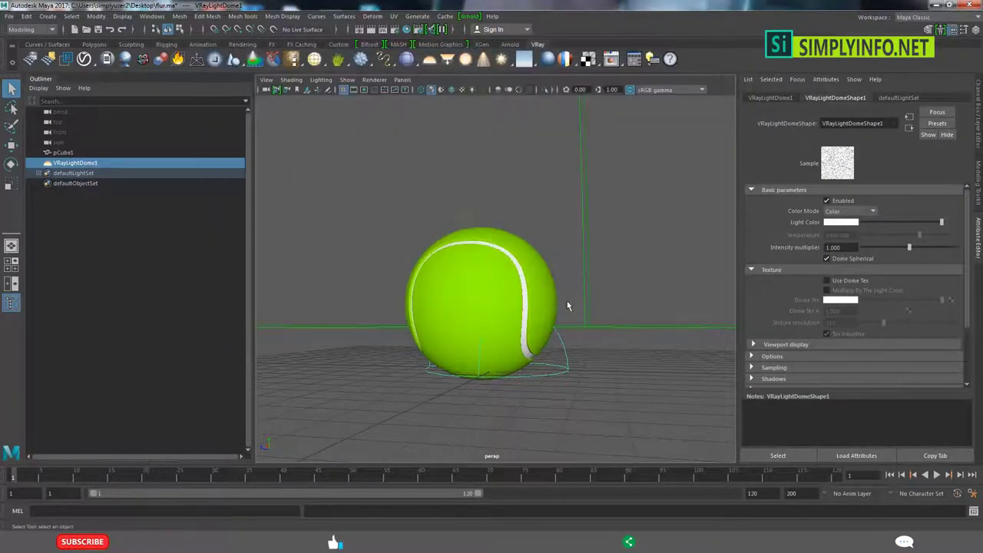
{"action": "left_click_drag", "start_coordinate": [568, 307], "coordinate": [548, 292], "text": "alt"}
{"action": "scroll", "coordinate": [537, 307], "scroll_direction": "up", "scroll_amount": 3}
{"action": "left_click_drag", "start_coordinate": [529, 323], "coordinate": [562, 373], "text": "alt"}
Move the dome light up above the ball on Y, then select the ball
{"action": "key", "text": "w"}
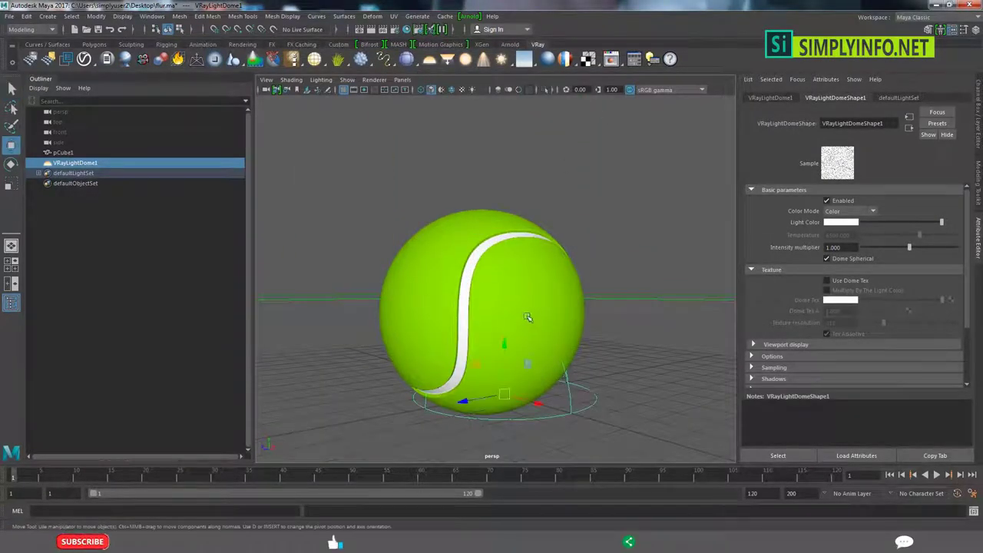
{"action": "scroll", "coordinate": [527, 317], "scroll_direction": "down", "scroll_amount": 5}
{"action": "left_click_drag", "start_coordinate": [499, 303], "coordinate": [499, 177]}
{"action": "mouse_move", "coordinate": [491, 323]}
{"action": "left_mouse_down", "text": "alt"}
{"action": "mouse_move", "coordinate": [466, 364]}
{"action": "mouse_move", "coordinate": [351, 219]}
{"action": "left_mouse_up", "text": "alt"}
{"action": "scroll", "coordinate": [467, 364], "scroll_direction": "up", "scroll_amount": 3}
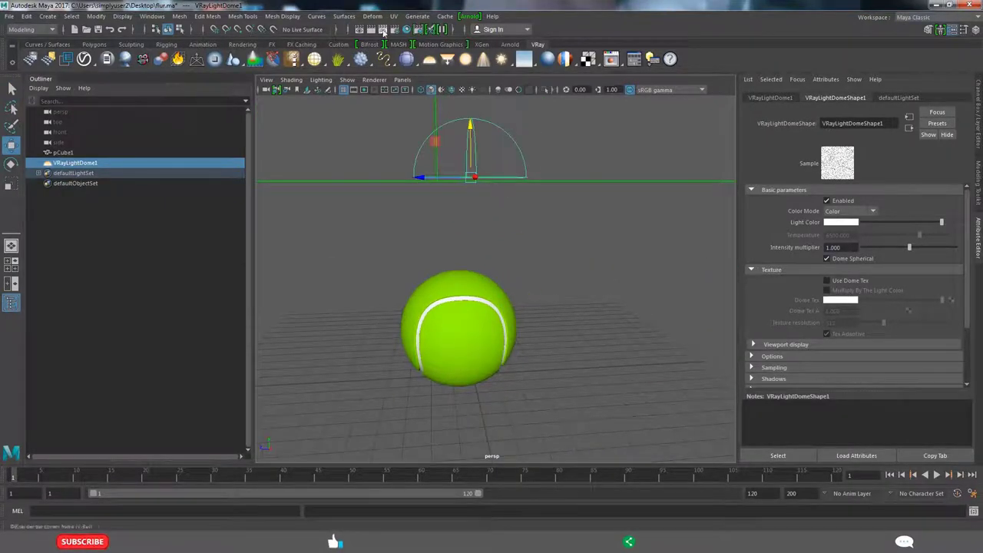
{"action": "left_click", "coordinate": [383, 29]}
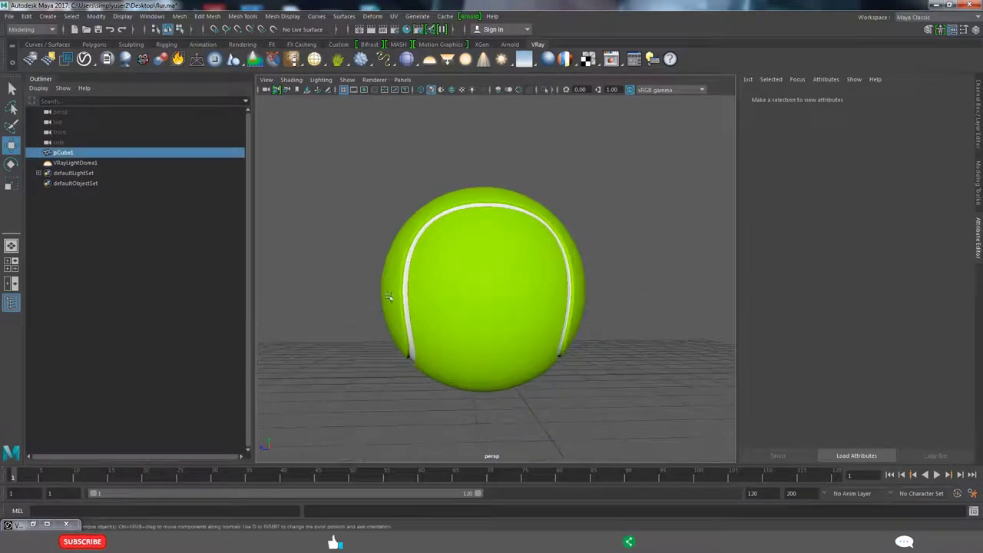
{"action": "left_click", "coordinate": [388, 296]}
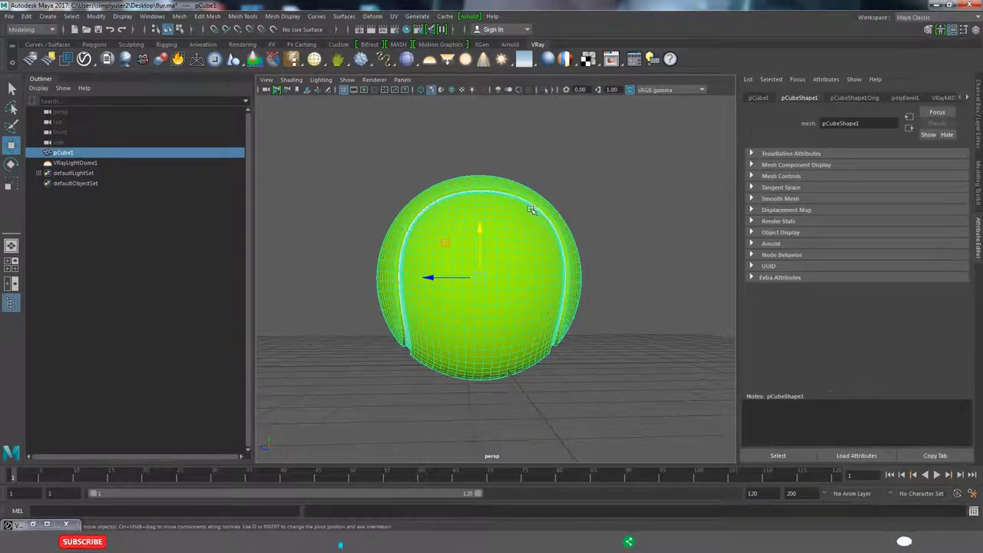
Add V-Ray fur to the ball and show its vrayFurProperties attributes
{"action": "left_click", "coordinate": [335, 63]}
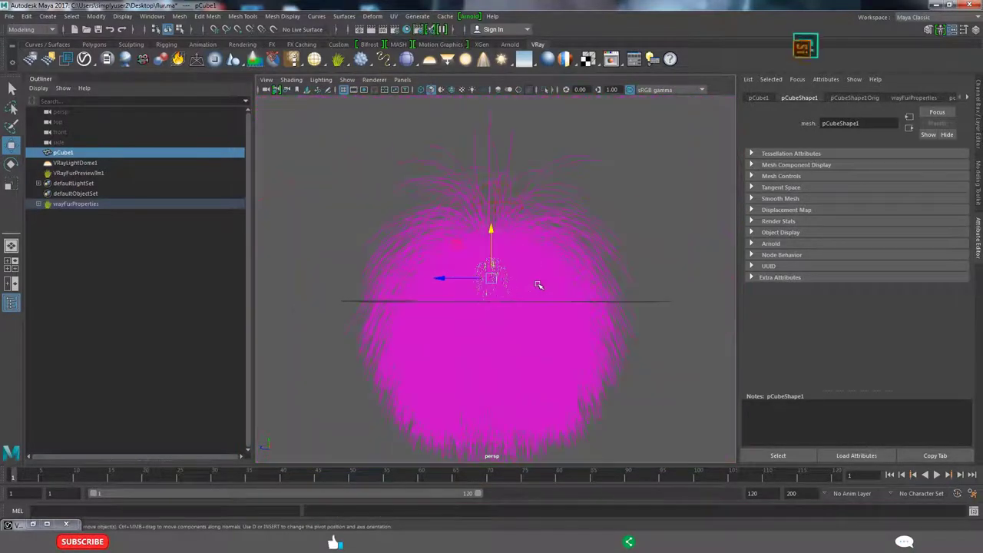
{"action": "left_click", "coordinate": [758, 98]}
{"action": "left_click", "coordinate": [853, 97]}
{"action": "left_click", "coordinate": [911, 98]}
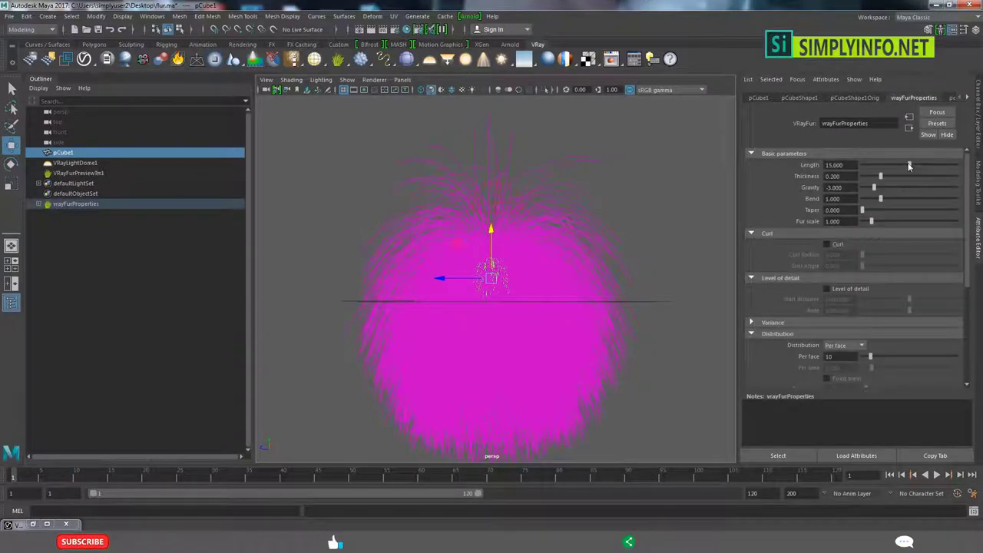
Set fur length 0.330, thickness 0.005 and gravity -3.956
{"action": "left_click_drag", "start_coordinate": [909, 166], "coordinate": [863, 166]}
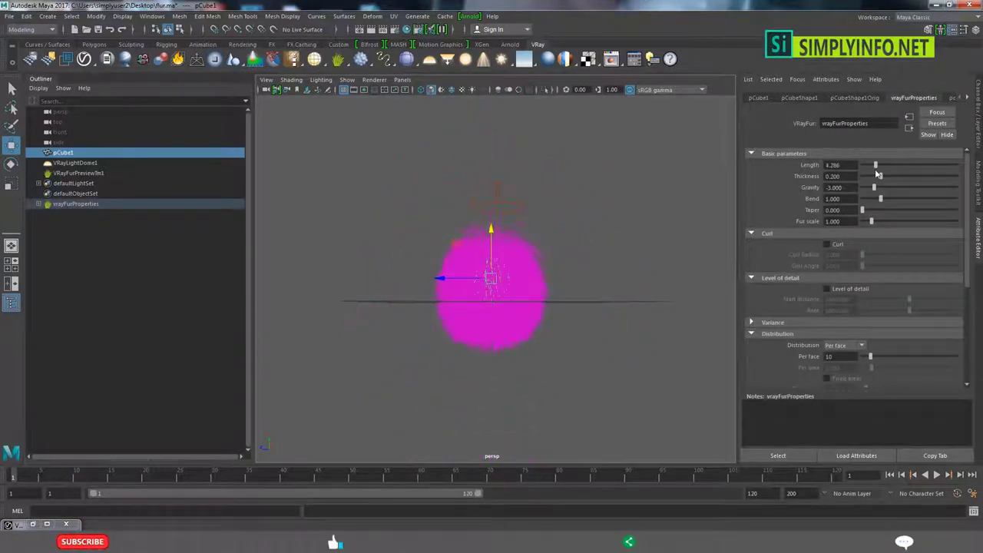
{"action": "scroll", "coordinate": [649, 281], "scroll_direction": "up", "scroll_amount": 3}
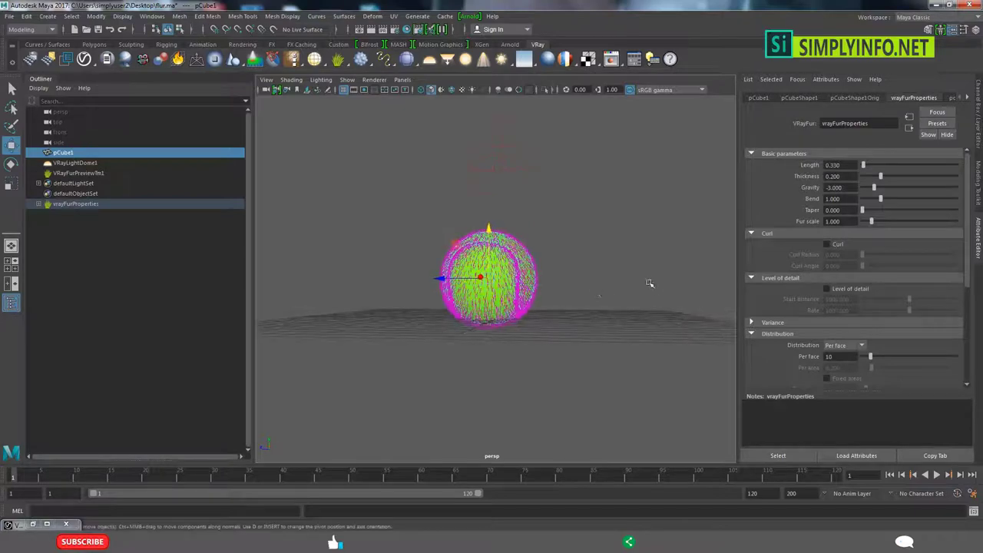
{"action": "scroll", "coordinate": [638, 279], "scroll_direction": "up", "scroll_amount": 4}
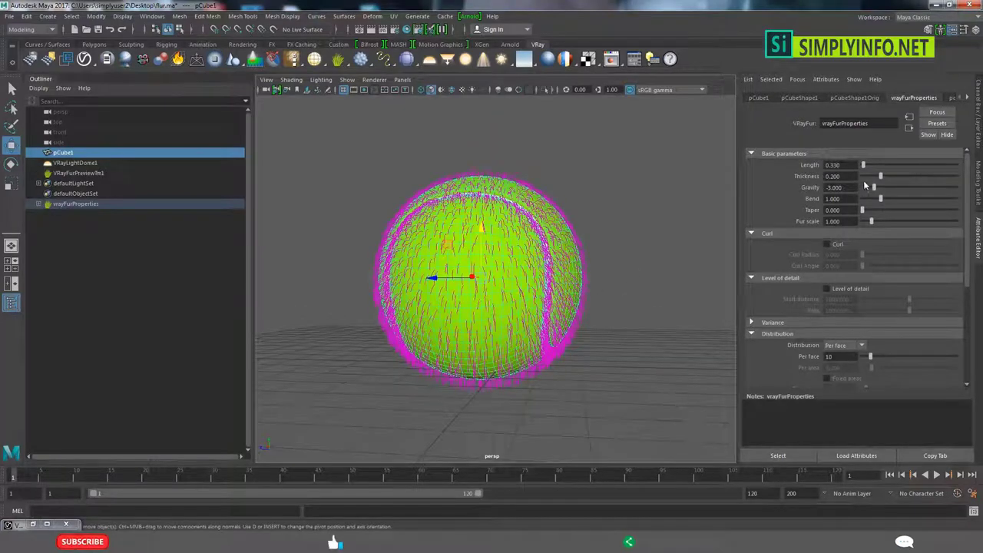
{"action": "left_click", "coordinate": [863, 178]}
{"action": "left_click_drag", "start_coordinate": [875, 188], "coordinate": [863, 198]}
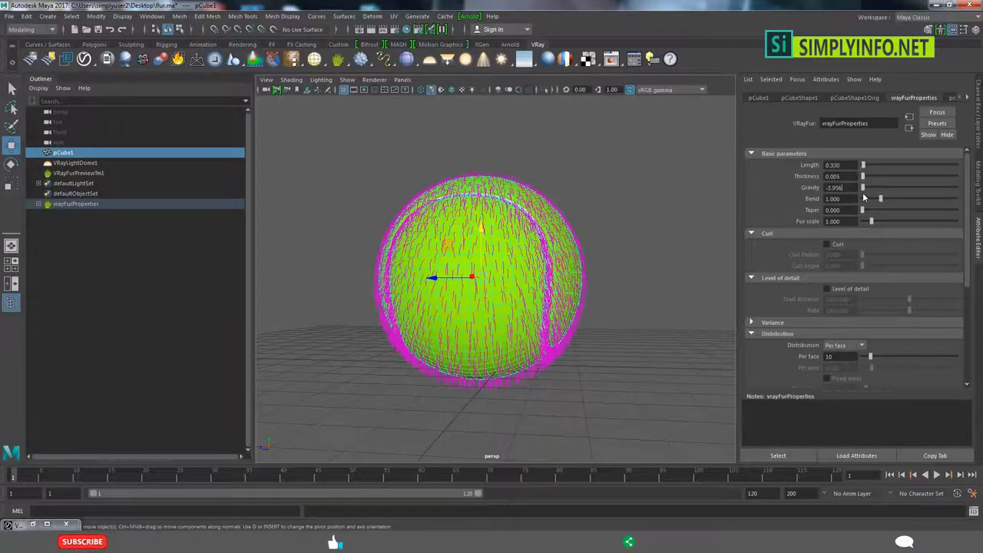
{"action": "mouse_move", "coordinate": [559, 338]}
{"action": "left_mouse_down", "text": "alt"}
{"action": "mouse_move", "coordinate": [592, 318]}
{"action": "mouse_move", "coordinate": [538, 306]}
{"action": "mouse_move", "coordinate": [545, 298]}
{"action": "left_mouse_up", "text": "alt"}
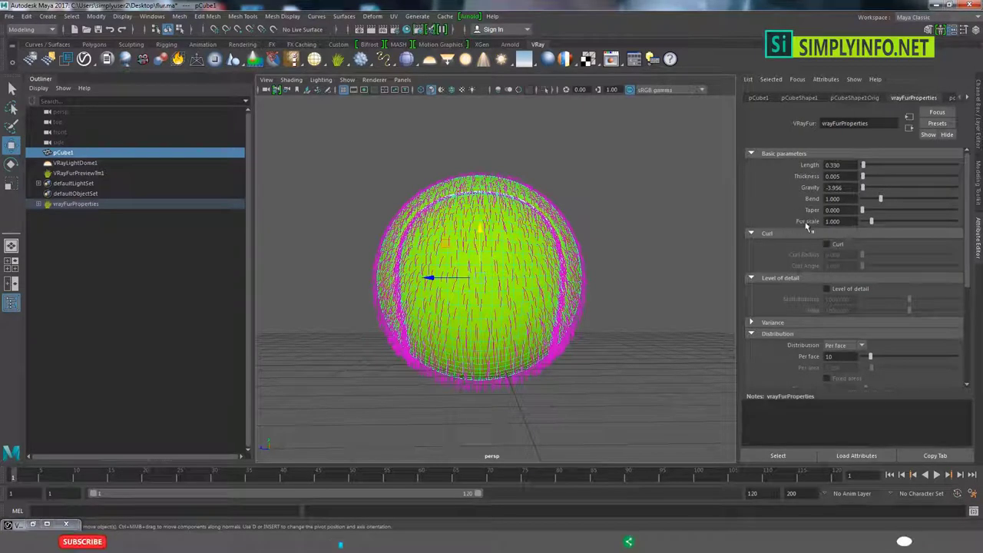
{"action": "left_click", "coordinate": [468, 17]}
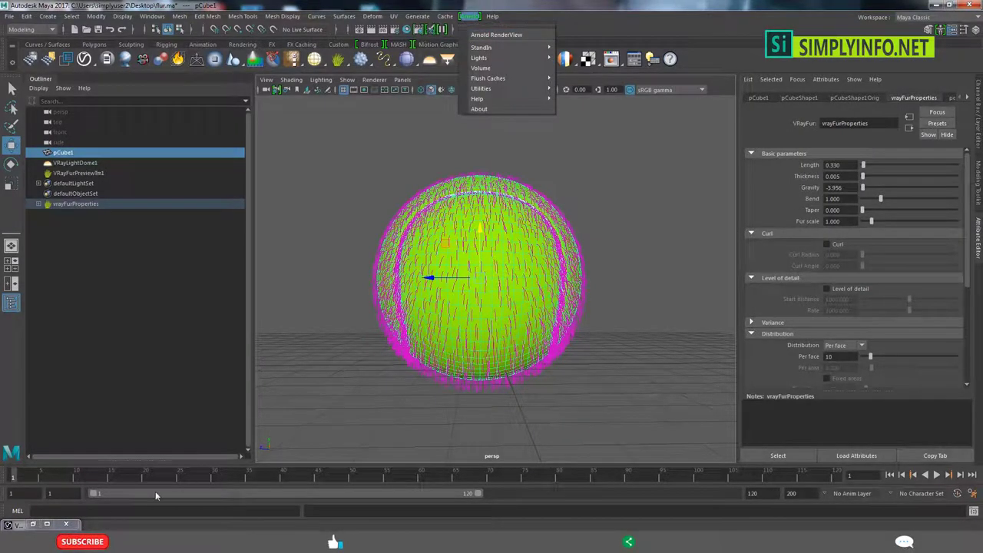
Restore the V-Ray frame buffer, interactively render the furry ball, inspect it, and stop
{"action": "left_click", "coordinate": [34, 524]}
{"action": "left_click", "coordinate": [34, 525]}
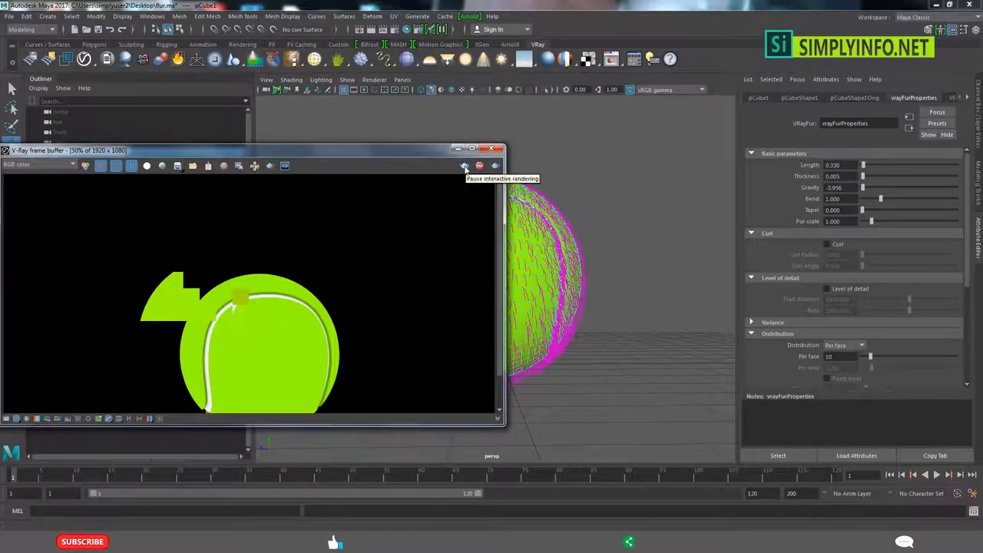
{"action": "left_click", "coordinate": [464, 166]}
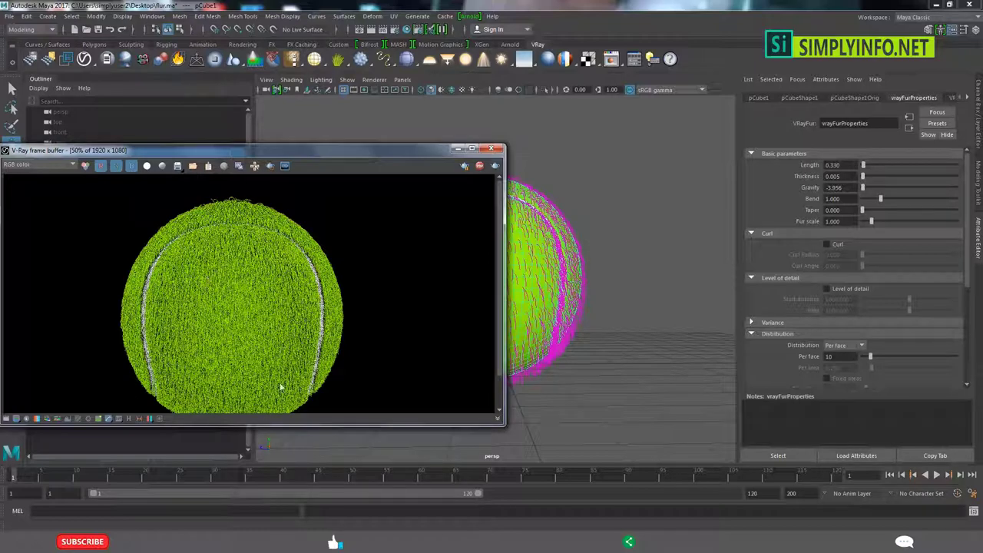
{"action": "scroll", "coordinate": [263, 294], "scroll_direction": "up", "scroll_amount": 2}
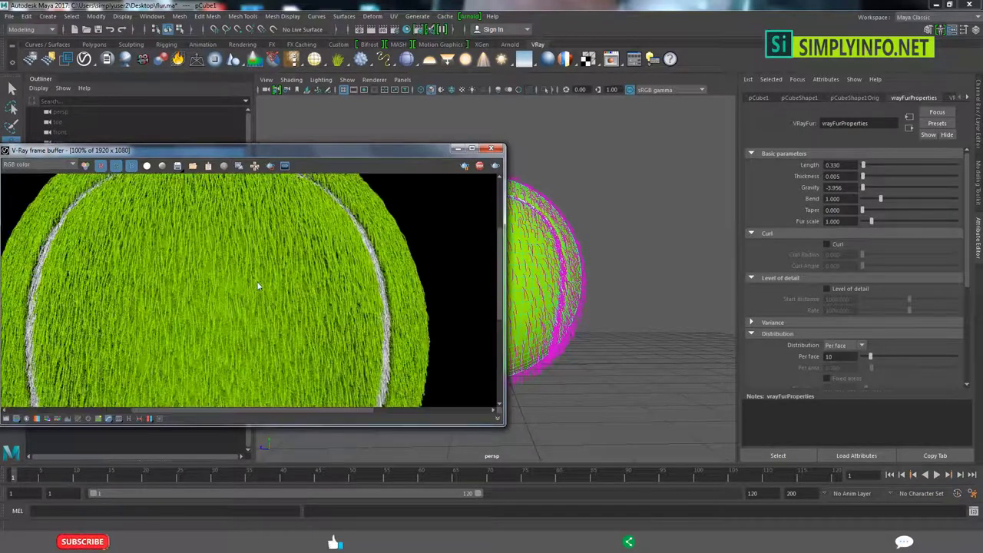
{"action": "scroll", "coordinate": [262, 285], "scroll_direction": "down", "scroll_amount": 1}
{"action": "scroll", "coordinate": [266, 279], "scroll_direction": "up", "scroll_amount": 1}
{"action": "scroll", "coordinate": [267, 280], "scroll_direction": "down", "scroll_amount": 1}
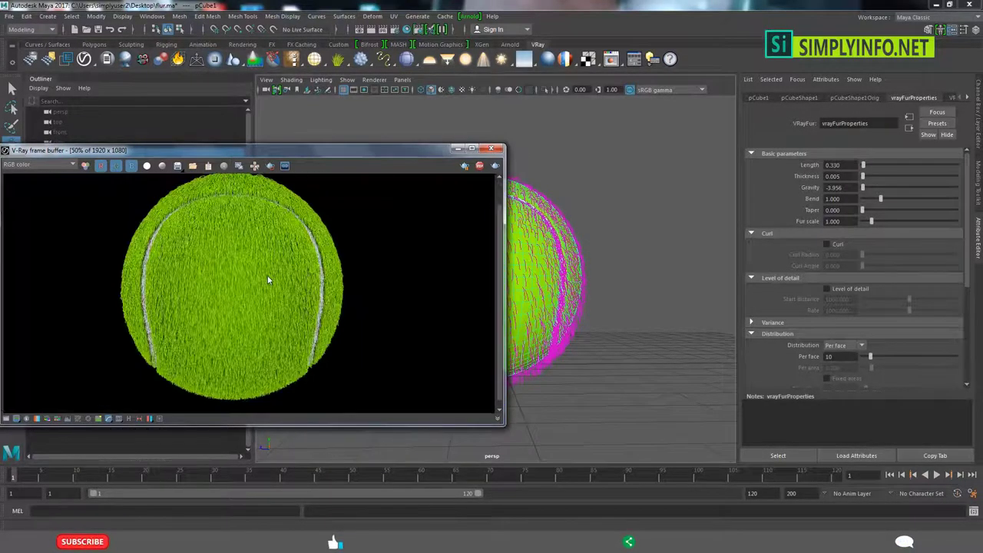
{"action": "left_click", "coordinate": [479, 167]}
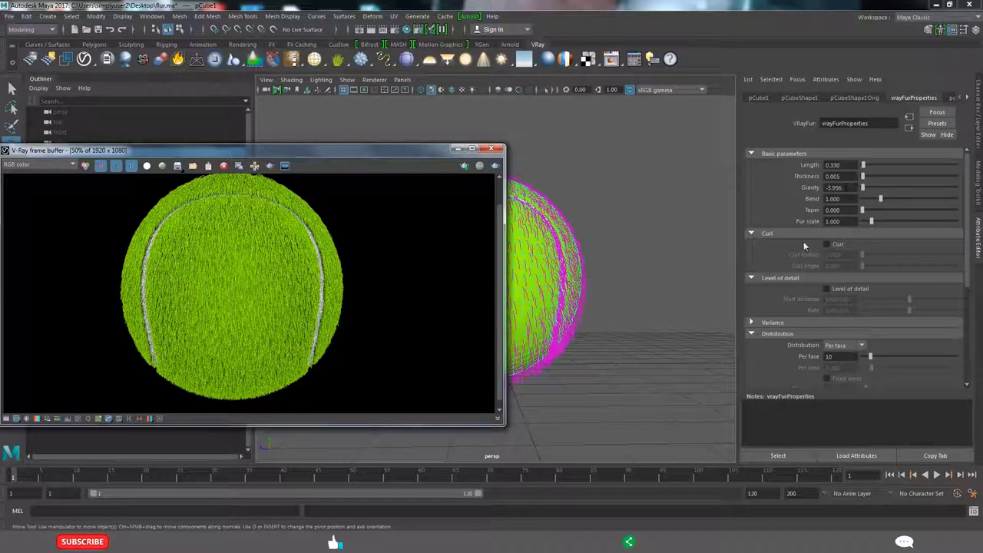
Reduce the fur scale, re-render at 100% to inspect, then set fur scale 0.800
{"action": "left_click_drag", "start_coordinate": [870, 221], "coordinate": [867, 222]}
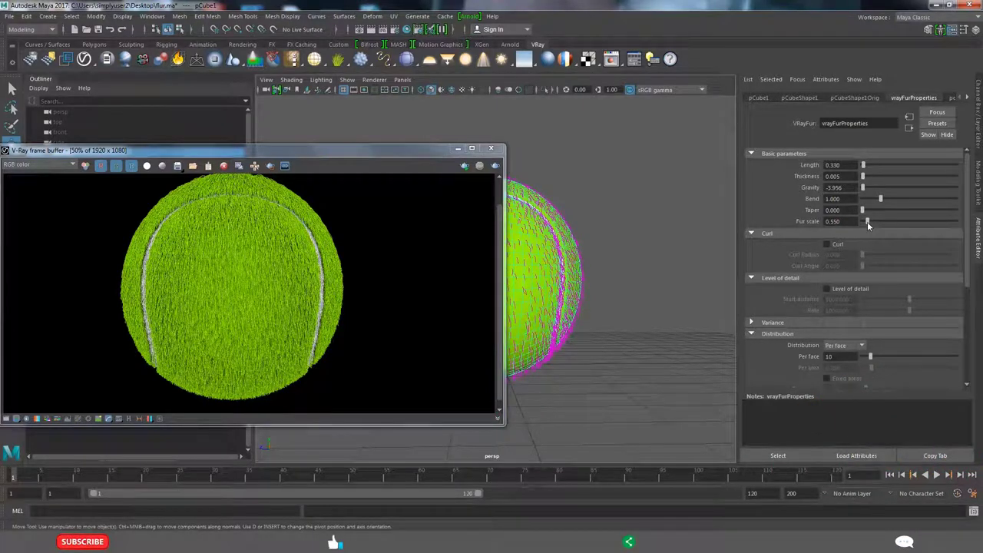
{"action": "left_click", "coordinate": [465, 166]}
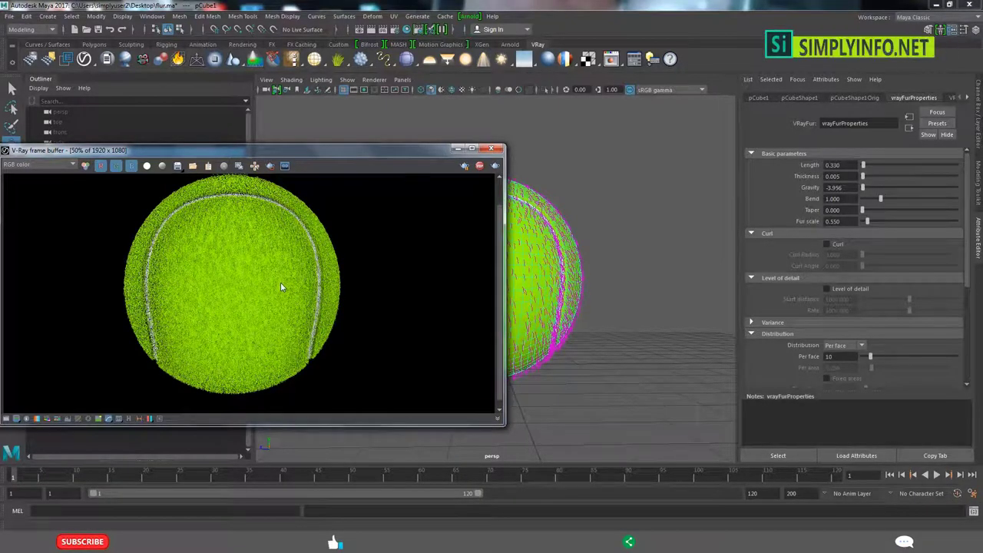
{"action": "double_click", "coordinate": [280, 281]}
{"action": "scroll", "coordinate": [283, 281], "scroll_direction": "down", "scroll_amount": 2}
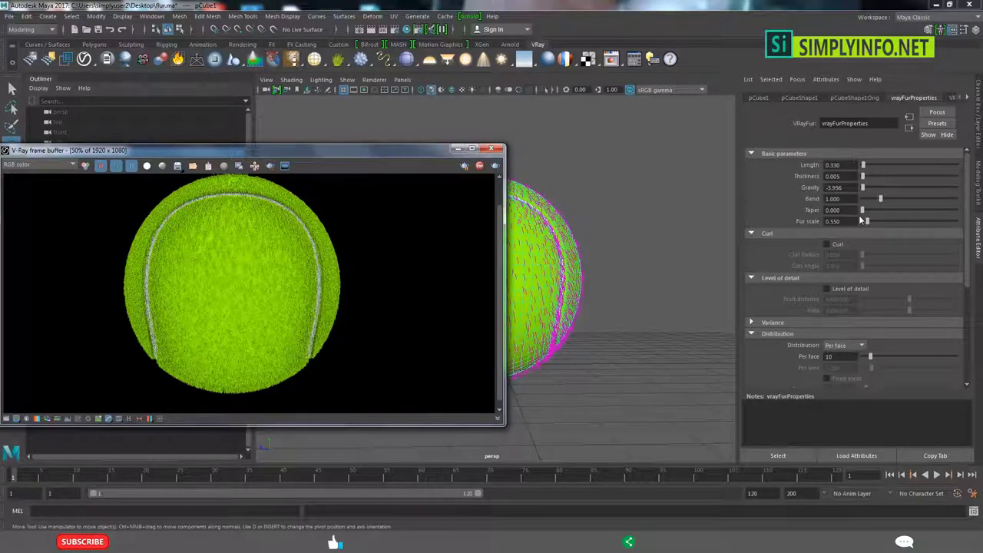
{"action": "left_click_drag", "start_coordinate": [868, 223], "coordinate": [869, 223]}
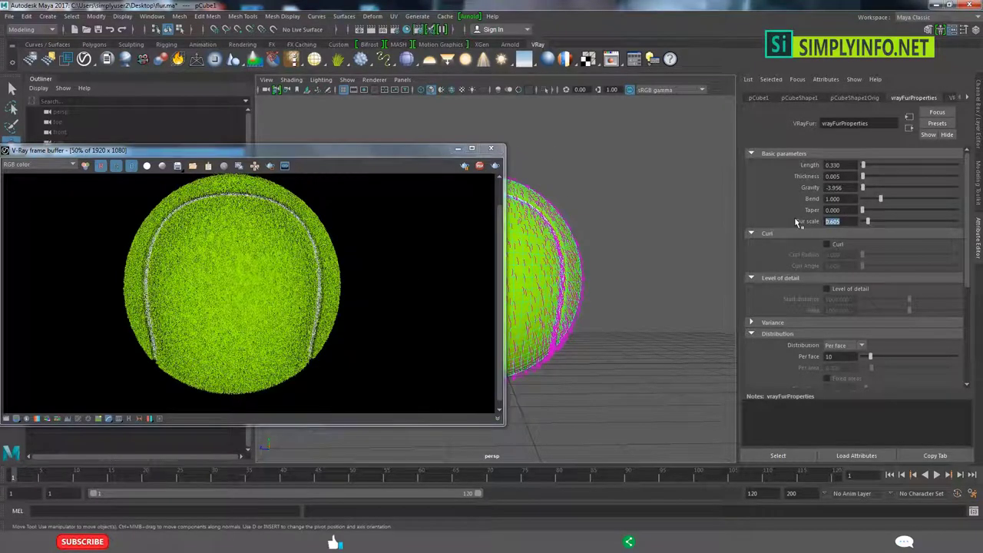
{"action": "type", "text": "0.800"}
{"action": "key", "text": "Return"}
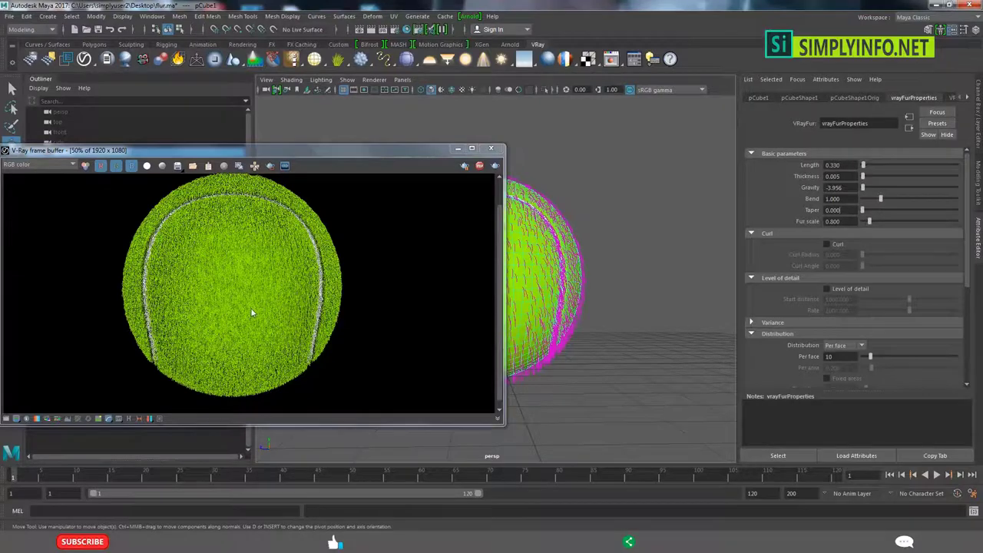
{"action": "scroll", "coordinate": [250, 307], "scroll_direction": "up", "scroll_amount": 3}
{"action": "scroll", "coordinate": [345, 310], "scroll_direction": "down", "scroll_amount": 3}
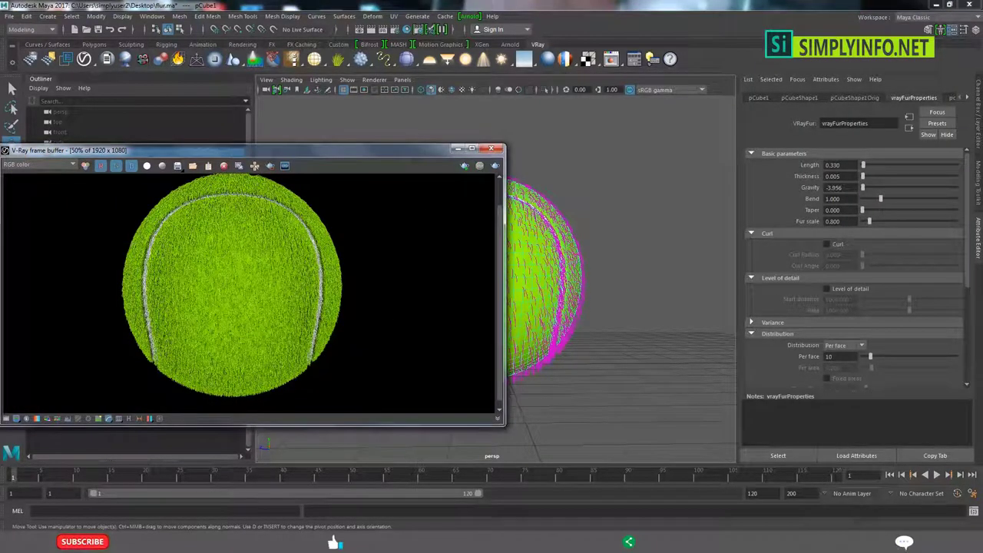
Turn on fur curl with curl angle 0.070 and check it in an interactive render
{"action": "left_click", "coordinate": [826, 244]}
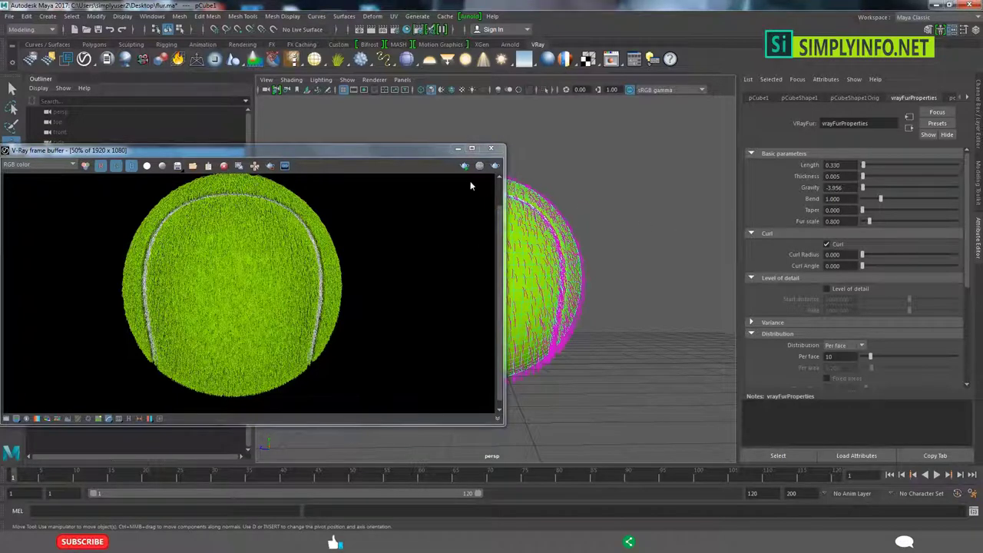
{"action": "left_click_drag", "start_coordinate": [862, 254], "coordinate": [863, 259]}
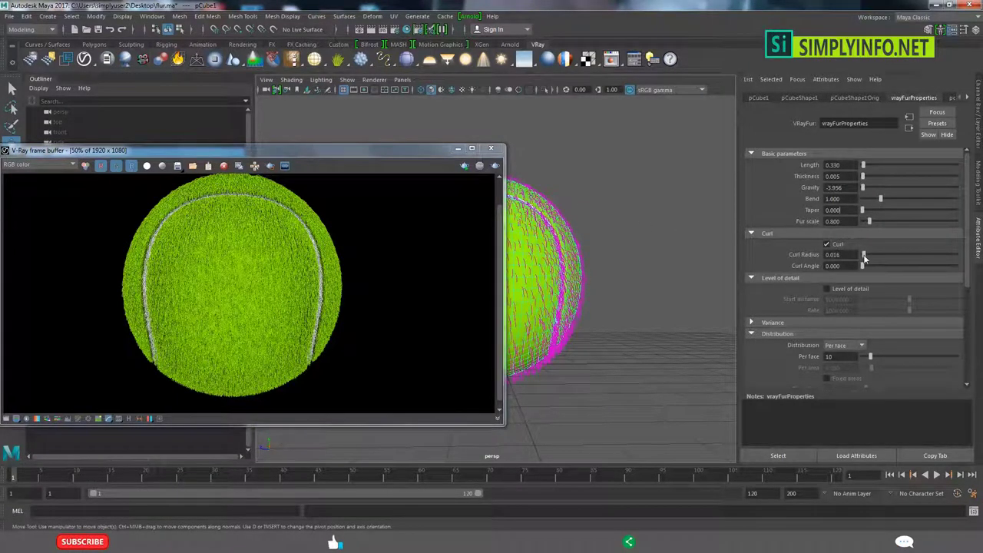
{"action": "mouse_move", "coordinate": [864, 258]}
{"action": "left_mouse_down"}
{"action": "mouse_move", "coordinate": [878, 261]}
{"action": "mouse_move", "coordinate": [854, 274]}
{"action": "mouse_move", "coordinate": [902, 288]}
{"action": "left_mouse_up"}
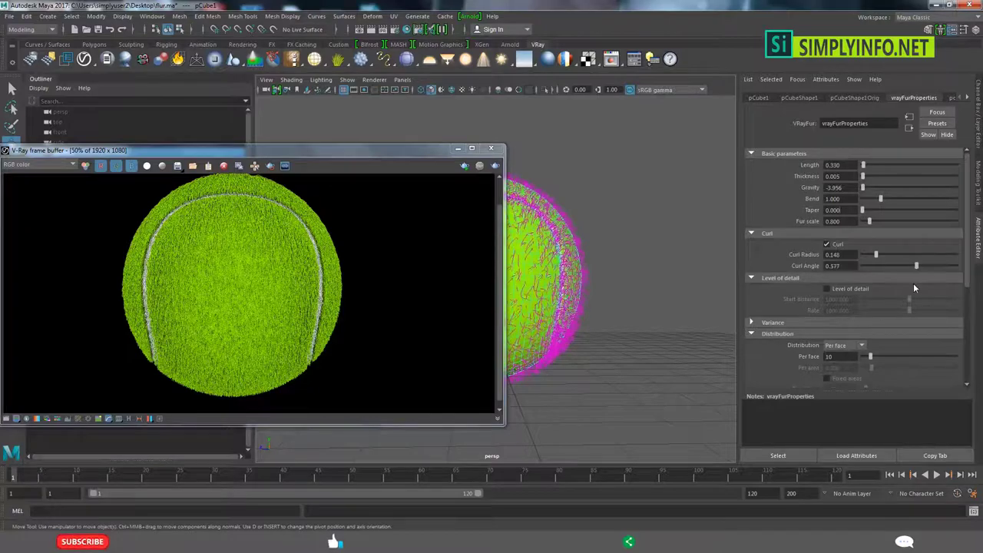
{"action": "left_click", "coordinate": [479, 166]}
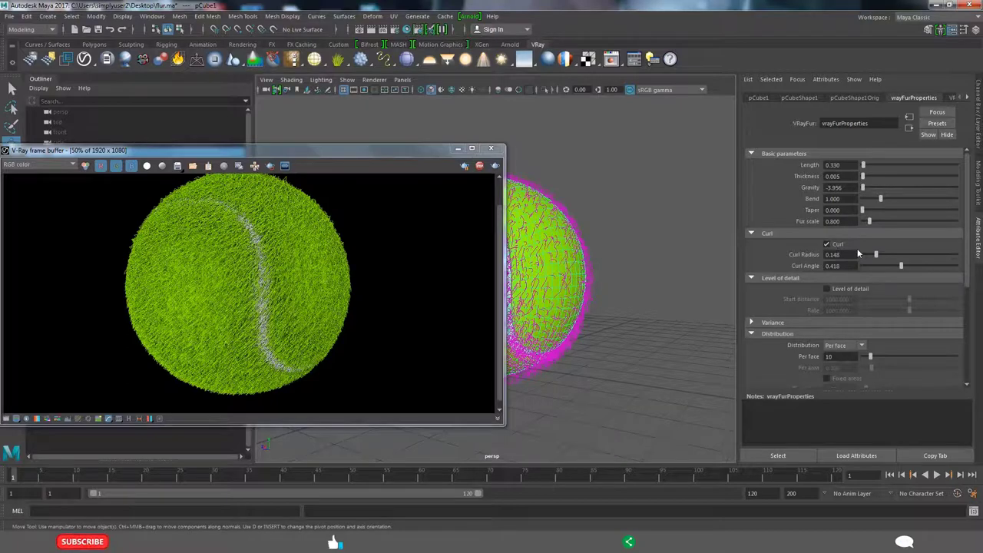
{"action": "left_click", "coordinate": [823, 265]}
{"action": "type", "text": "0.070"}
{"action": "key", "text": "Return"}
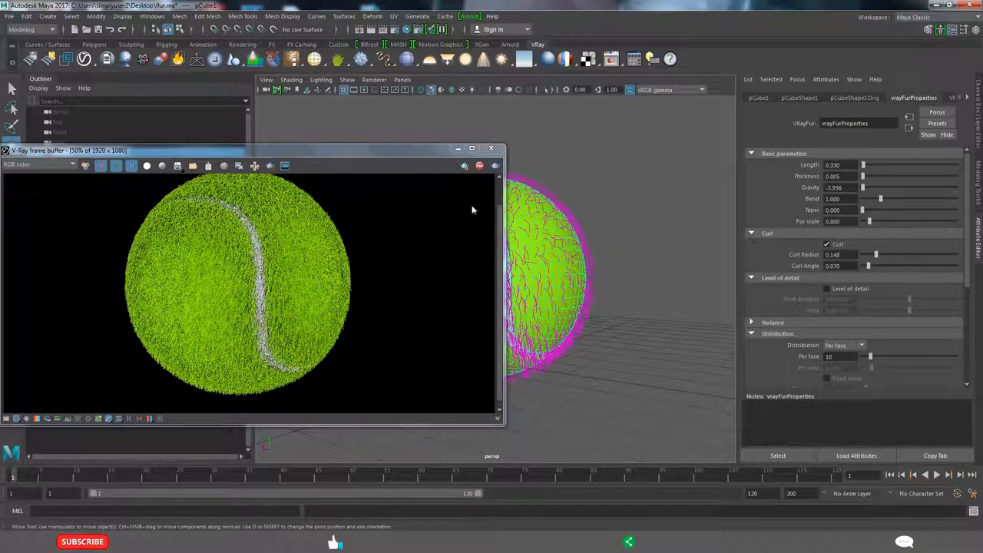
{"action": "left_click", "coordinate": [478, 167]}
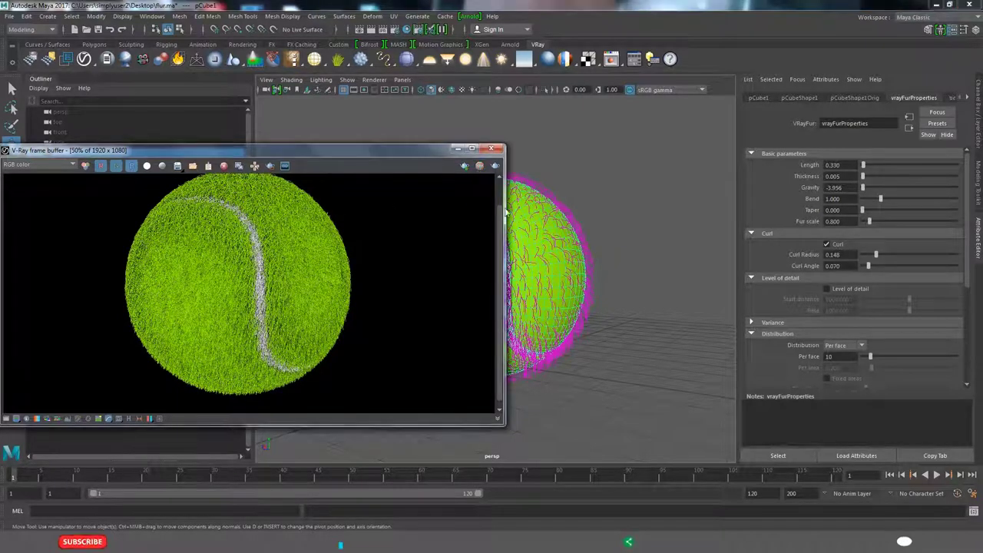
Set the curl radius to 0.115 and the fur scale to 0.600
{"action": "left_click", "coordinate": [833, 254]}
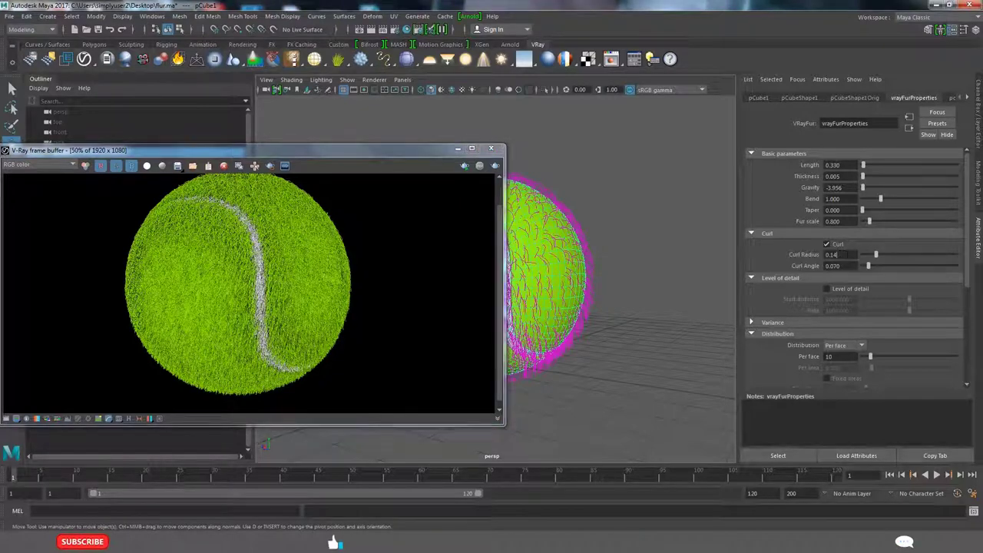
{"action": "key", "text": "BackSpace"}
{"action": "type", "text": "5"}
{"action": "key", "text": "Return"}
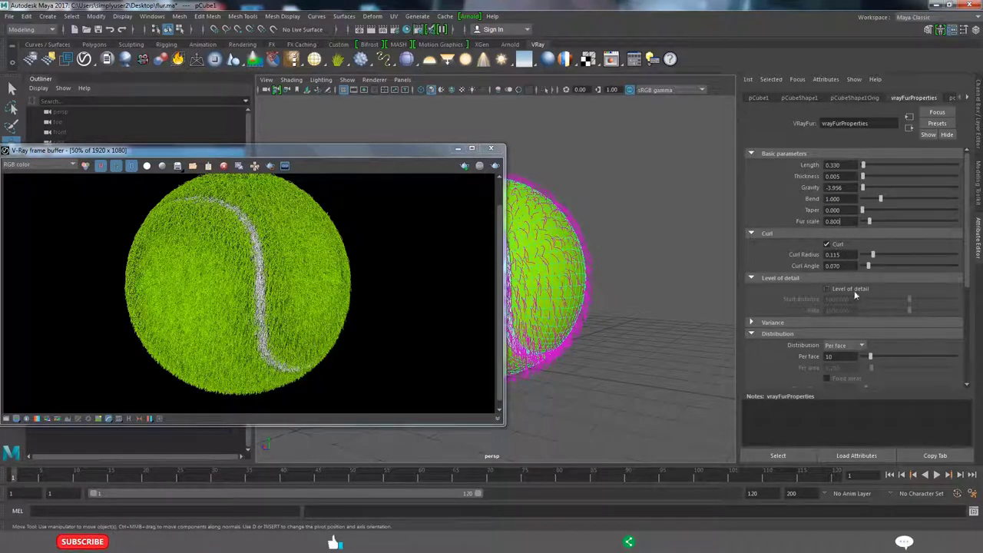
{"action": "left_click_drag", "start_coordinate": [840, 222], "coordinate": [816, 222]}
{"action": "type", "text": "0.6"}
{"action": "key", "text": "Return"}
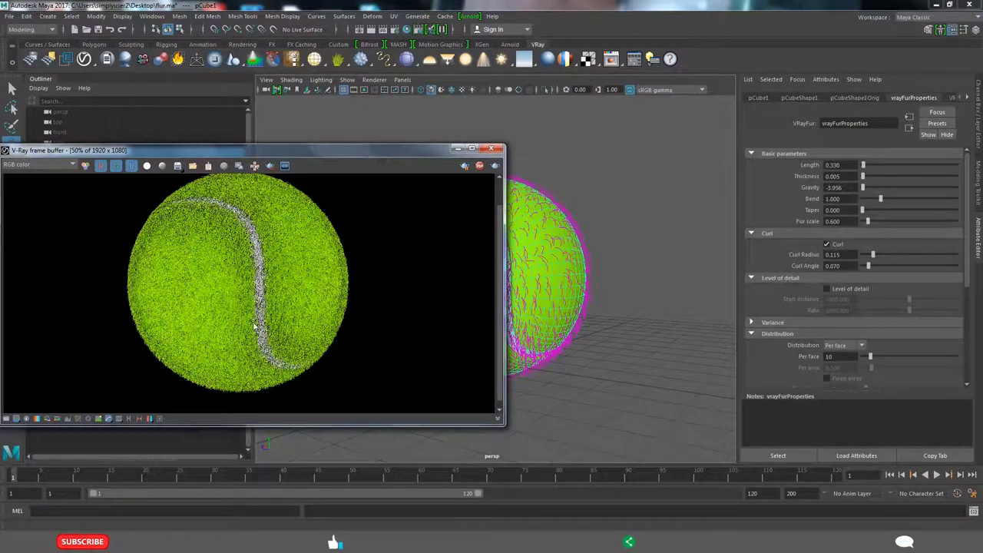
Stop and restart the interactive render of the ball in the V-Ray frame buffer
{"action": "scroll", "coordinate": [255, 327], "scroll_direction": "up", "scroll_amount": 1}
{"action": "scroll", "coordinate": [267, 264], "scroll_direction": "down", "scroll_amount": 1}
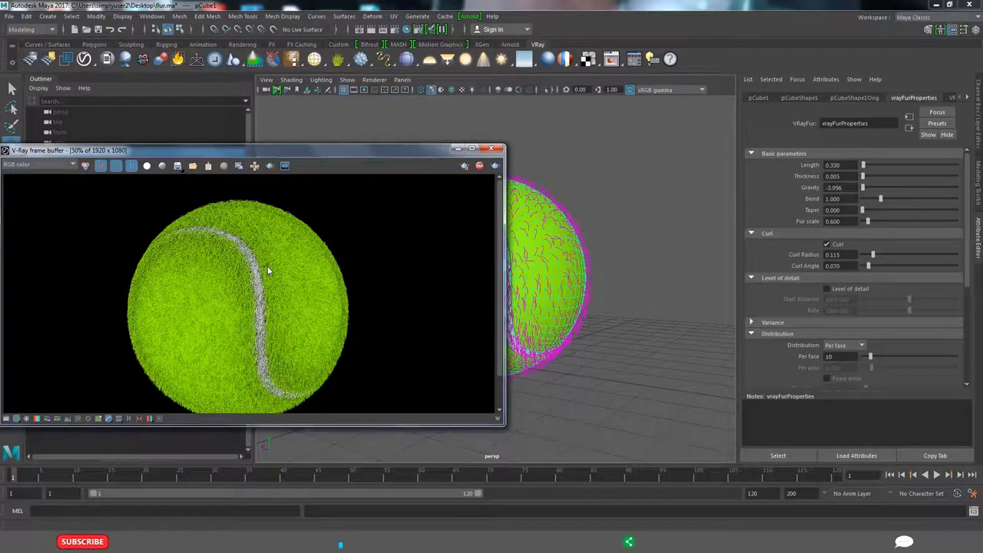
{"action": "scroll", "coordinate": [273, 280], "scroll_direction": "up", "scroll_amount": 2}
{"action": "scroll", "coordinate": [273, 280], "scroll_direction": "up", "scroll_amount": 2}
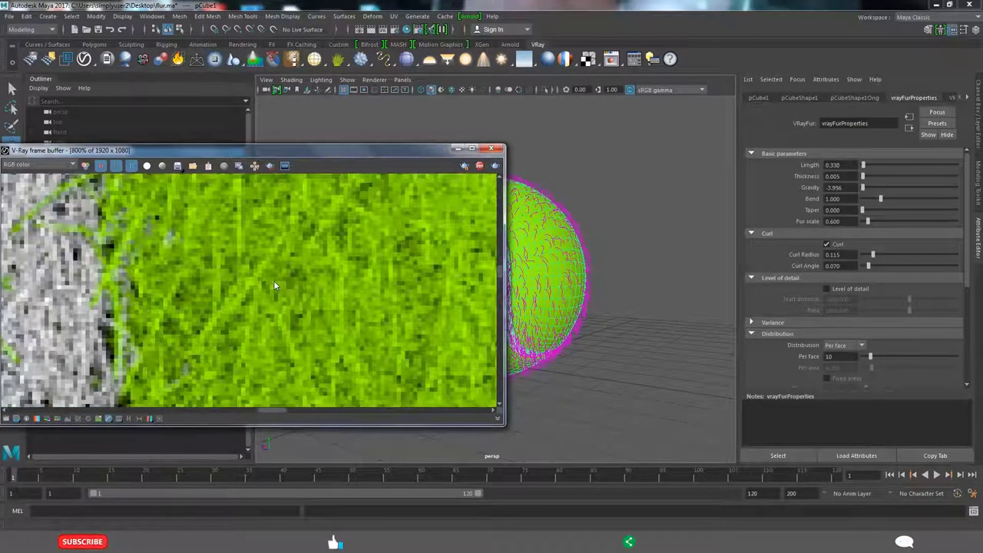
{"action": "scroll", "coordinate": [273, 280], "scroll_direction": "down", "scroll_amount": 1}
{"action": "scroll", "coordinate": [273, 280], "scroll_direction": "down", "scroll_amount": 3}
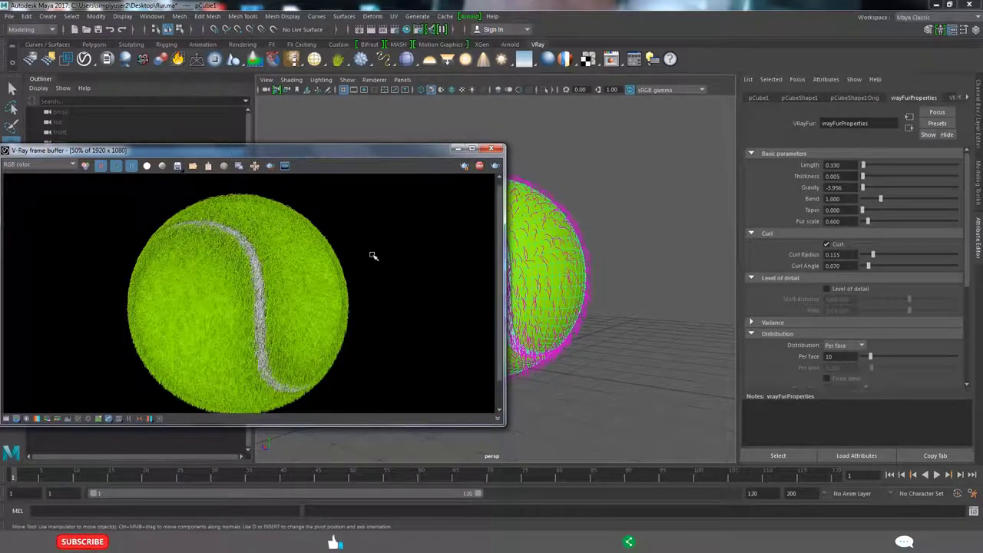
{"action": "left_click", "coordinate": [479, 166]}
{"action": "left_click", "coordinate": [183, 169]}
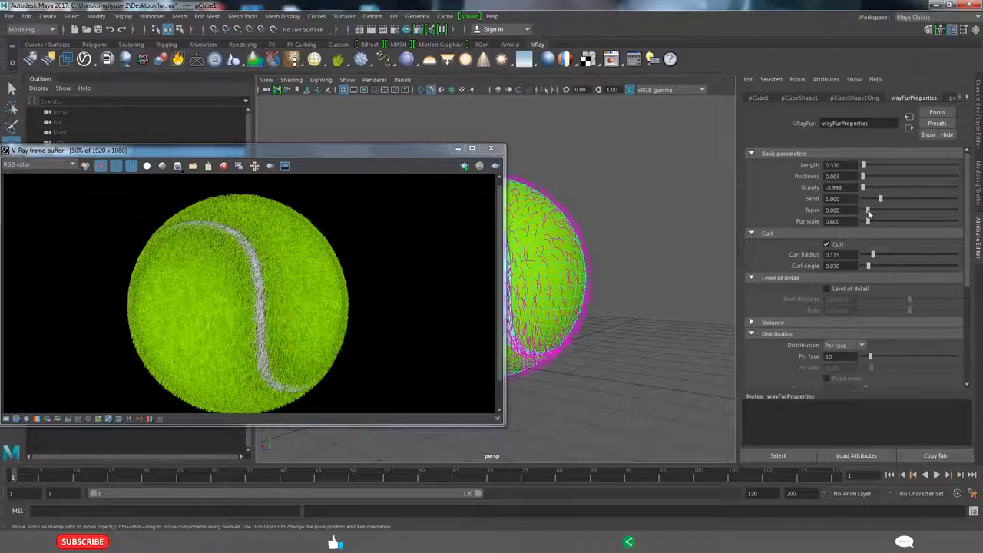
{"action": "left_click", "coordinate": [465, 167]}
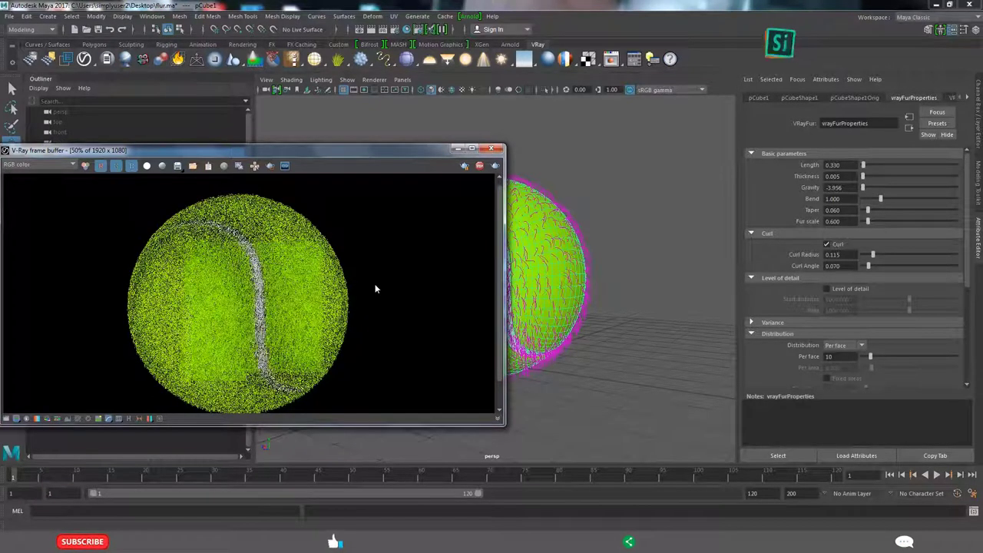
Enable fur Level of detail, with start distance and rate at 1000.000
{"action": "left_click_drag", "start_coordinate": [625, 300], "coordinate": [592, 293], "text": "alt"}
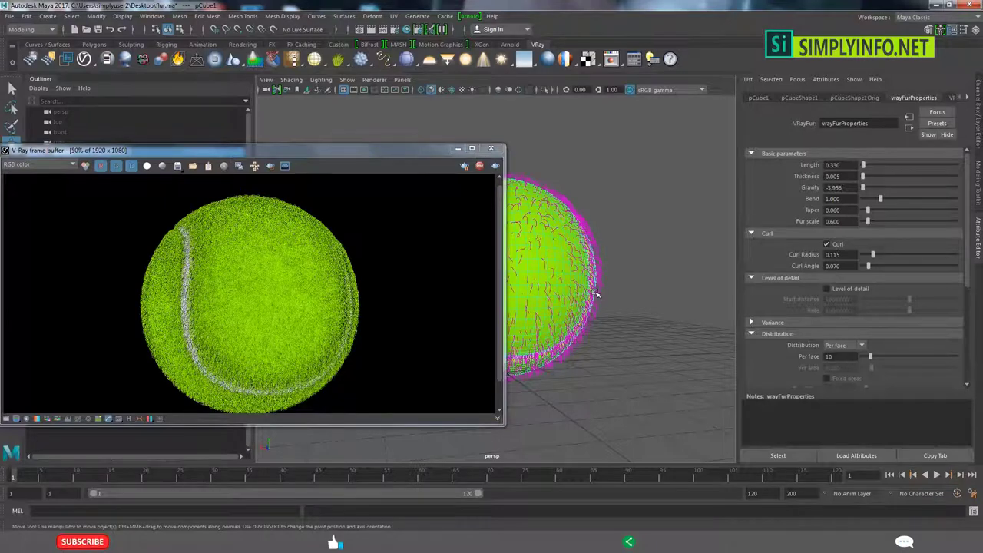
{"action": "left_click", "coordinate": [826, 289]}
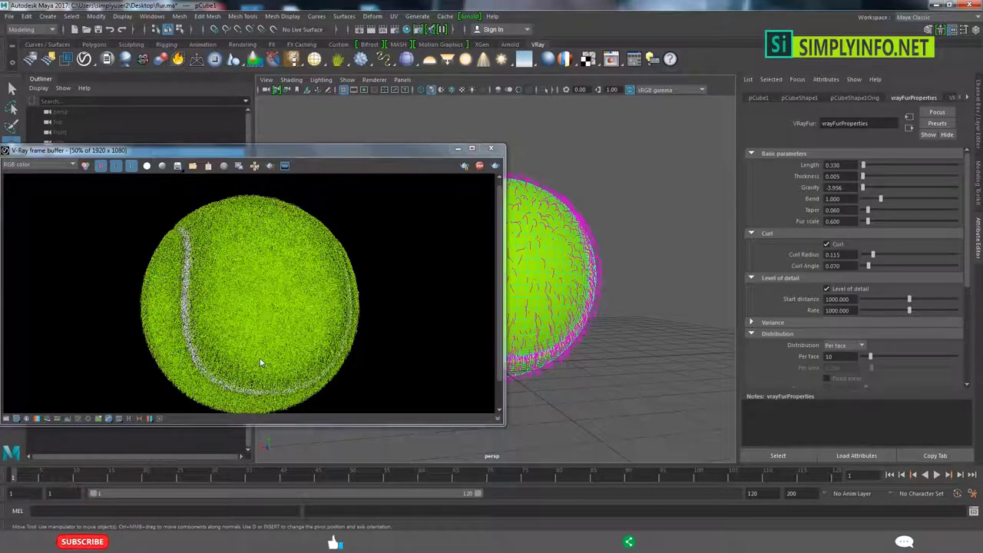
{"action": "scroll", "coordinate": [259, 285], "scroll_direction": "up", "scroll_amount": 1}
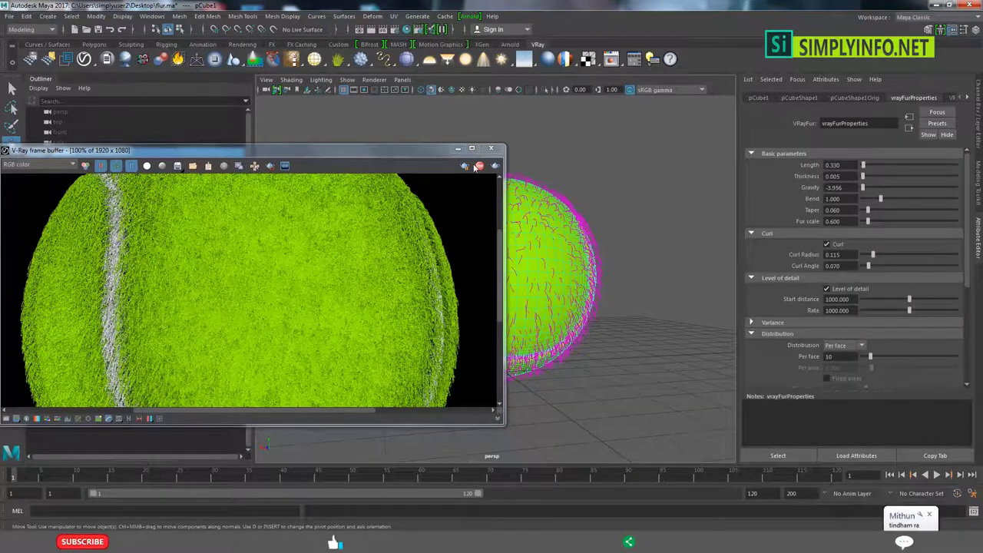
{"action": "left_click", "coordinate": [929, 515]}
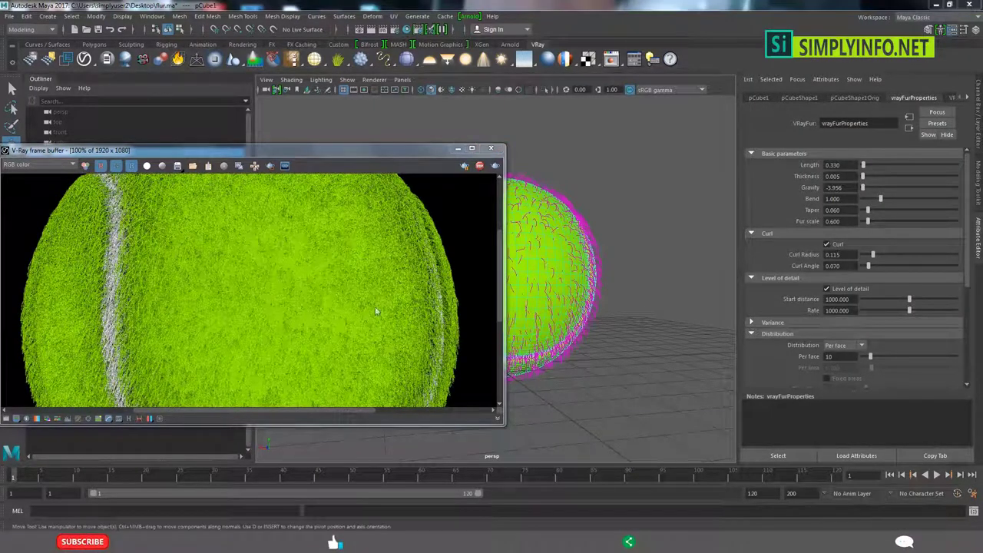
Close the V-Ray frame buffer and set the fur length to 0.200
{"action": "left_click", "coordinate": [491, 149]}
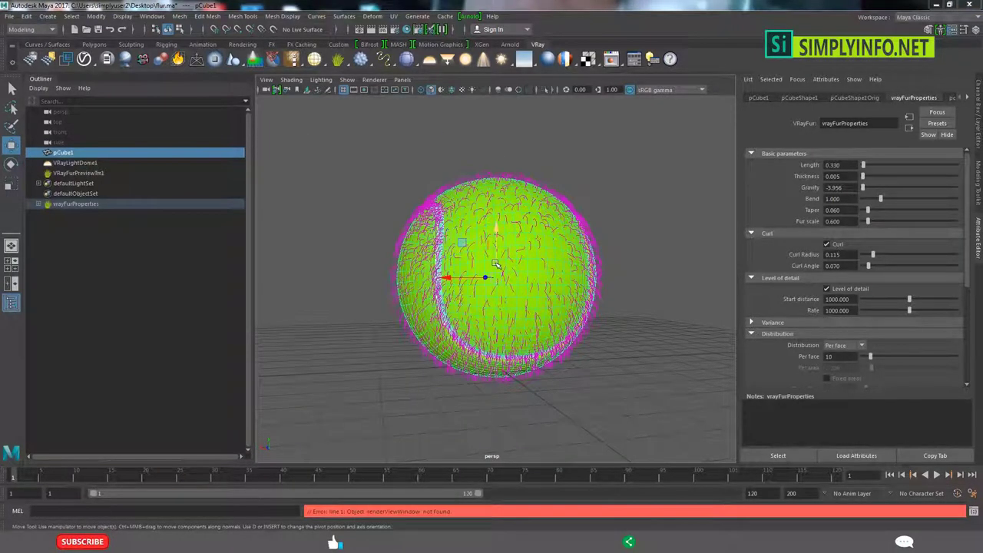
{"action": "type", "text": "0.2"}
{"action": "left_click", "coordinate": [839, 176]}
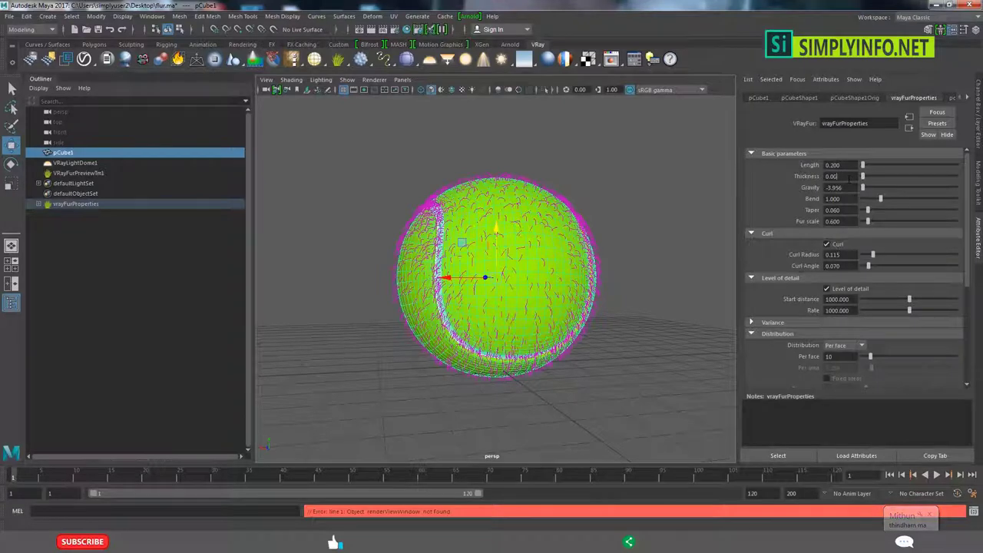
Set the fur thickness to 0.003 and the gravity to -4.000
{"action": "key", "text": "BackSpace"}
{"action": "type", "text": "3"}
{"action": "key", "text": "Return"}
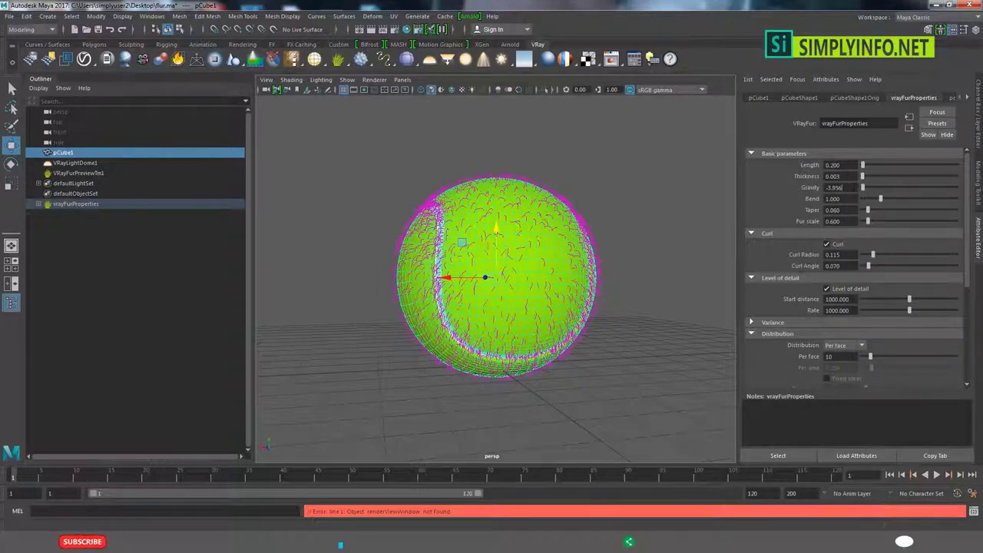
{"action": "left_click_drag", "start_coordinate": [842, 187], "coordinate": [831, 187]}
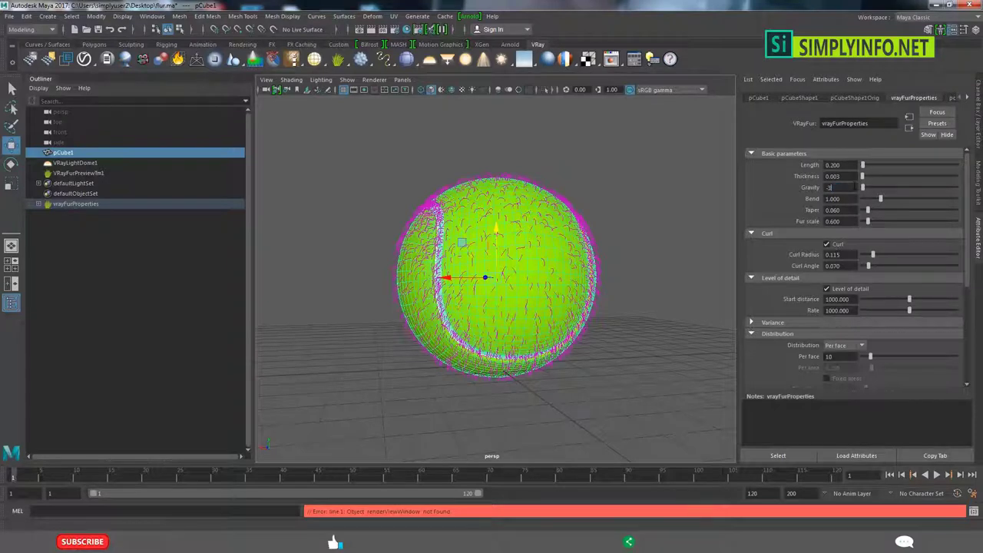
{"action": "key", "text": "BackSpace"}
{"action": "type", "text": "4.000"}
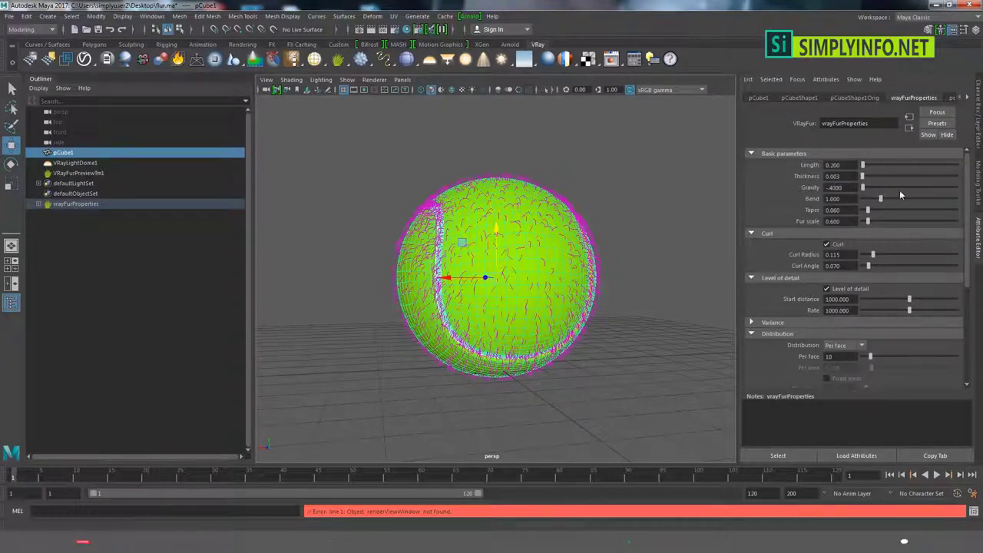
{"action": "key", "text": "Tab"}
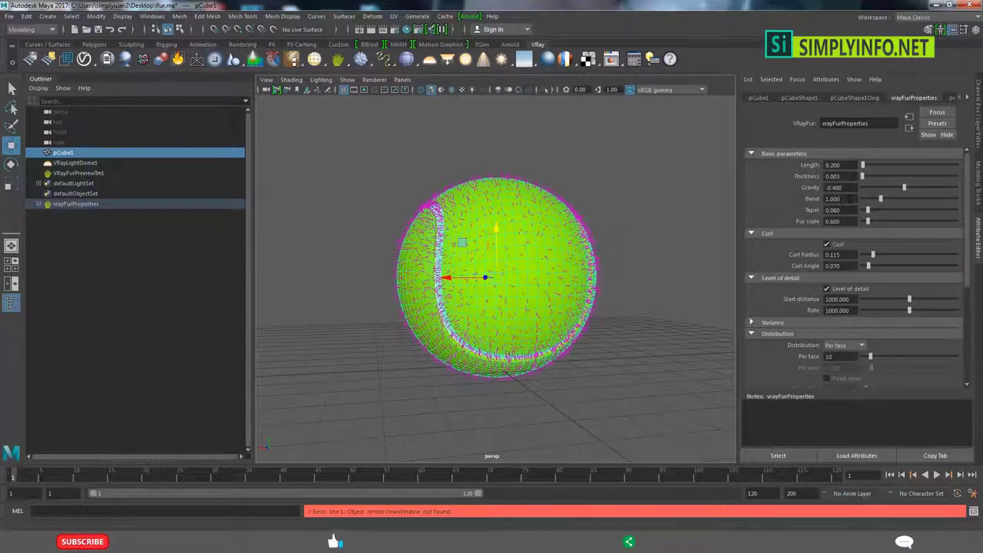
{"action": "double_click", "coordinate": [833, 188]}
{"action": "key", "text": "Tab"}
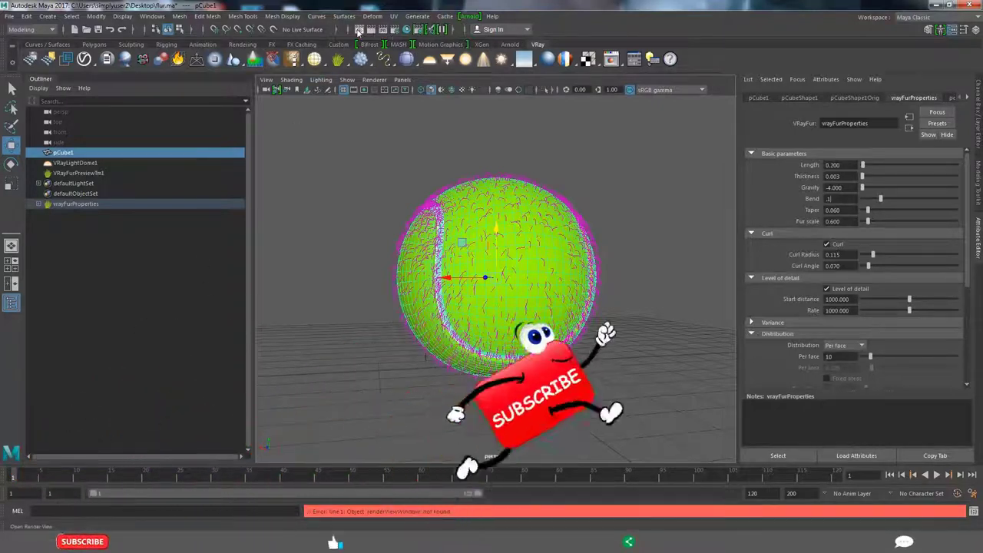
Render the ball in the V-Ray frame buffer, stopping the bucket render for an interactive progressive render
{"action": "left_click", "coordinate": [524, 59]}
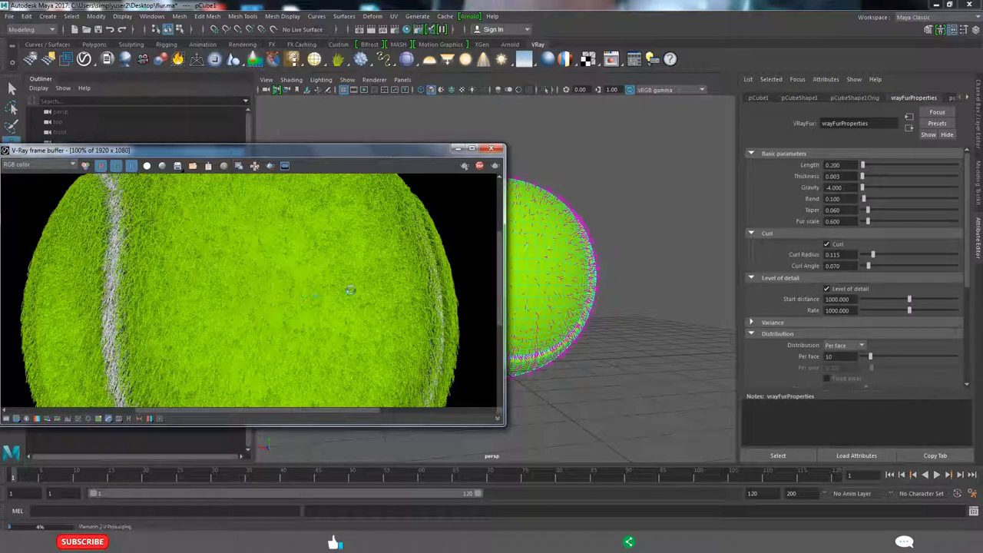
{"action": "left_click", "coordinate": [480, 165]}
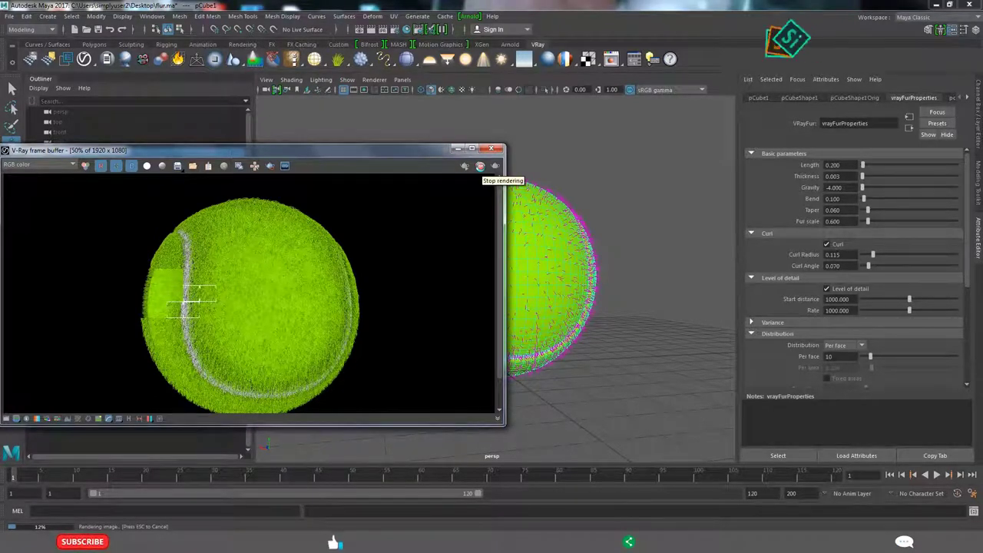
{"action": "left_click", "coordinate": [480, 166]}
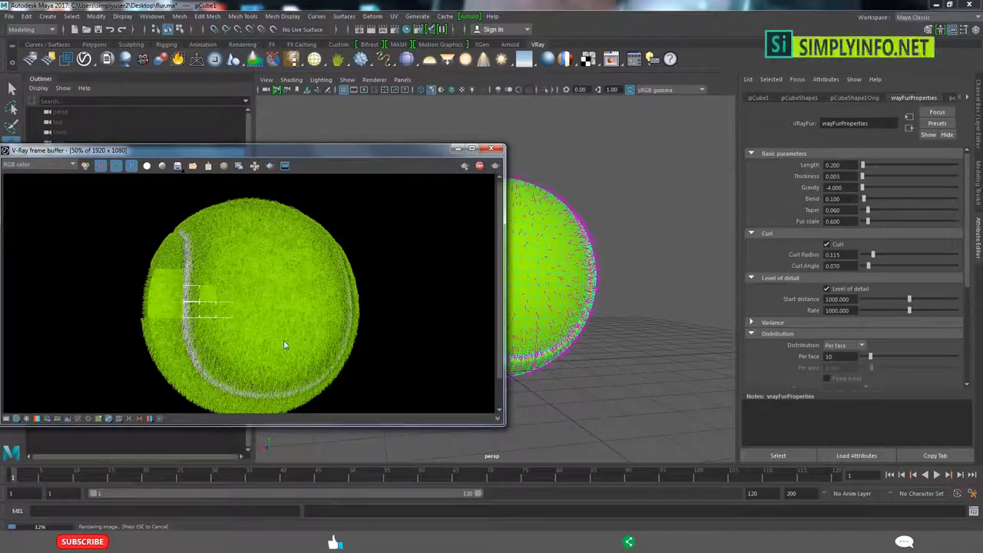
{"action": "left_click", "coordinate": [463, 167]}
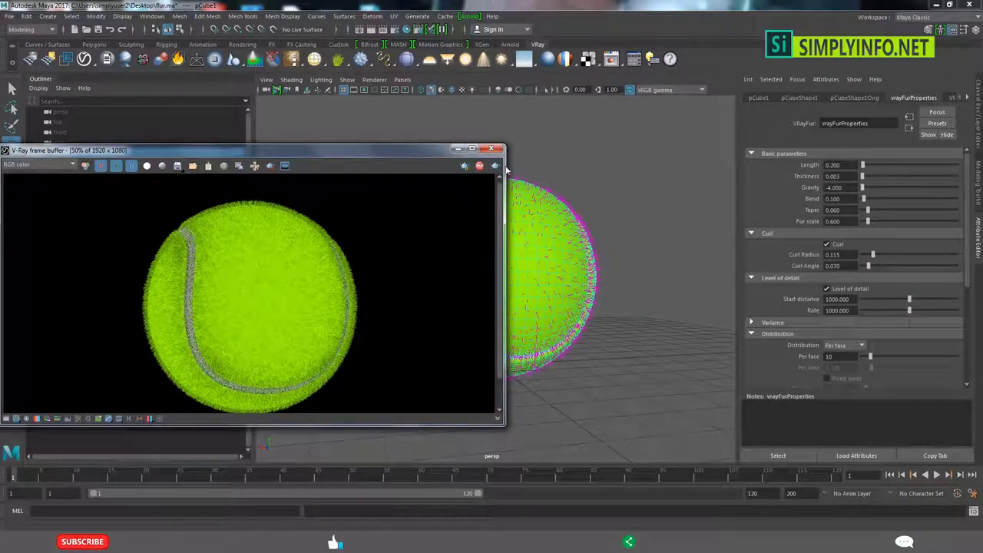
In vrayFurProperties set Per face distribution to 100 and re-render
{"action": "left_click", "coordinate": [854, 97]}
{"action": "left_click", "coordinate": [904, 99]}
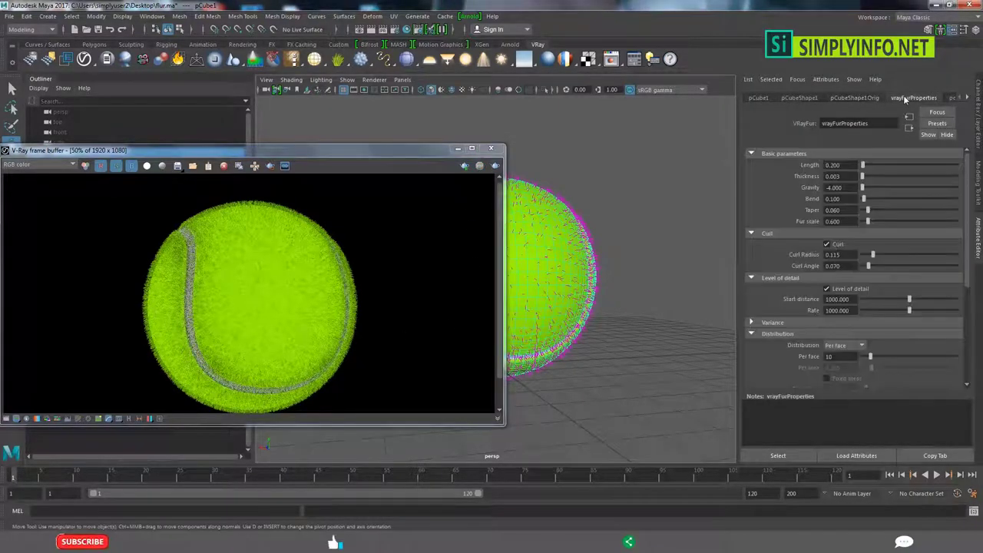
{"action": "scroll", "coordinate": [842, 335], "scroll_direction": "down", "scroll_amount": 1}
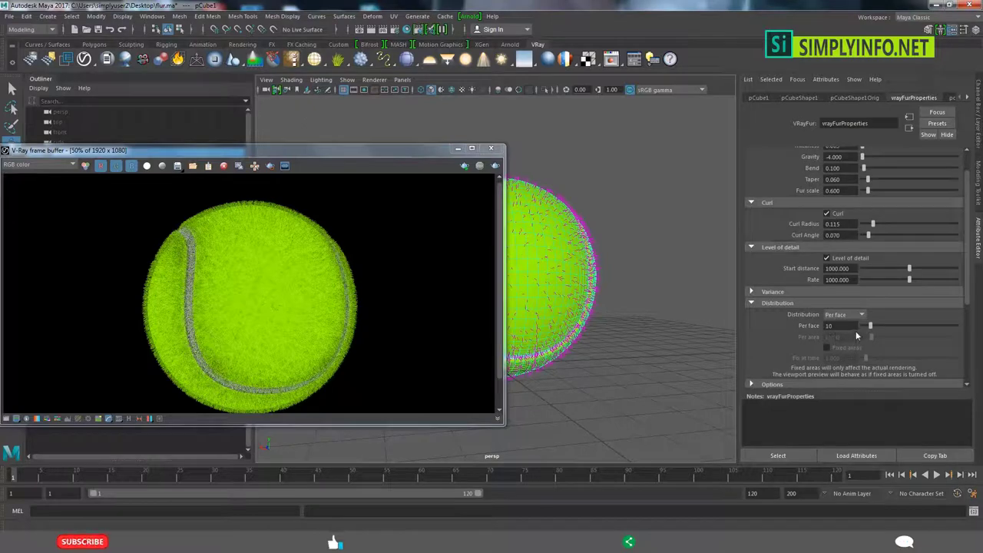
{"action": "type", "text": "0"}
{"action": "key", "text": "Return"}
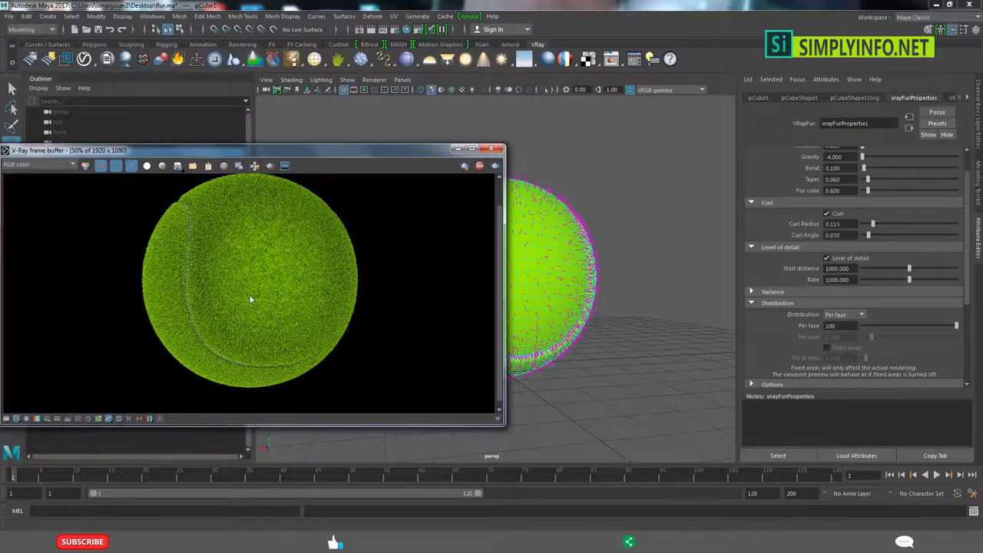
View the dense-fur render at 100% size and zoom in to inspect it
{"action": "double_click", "coordinate": [281, 327]}
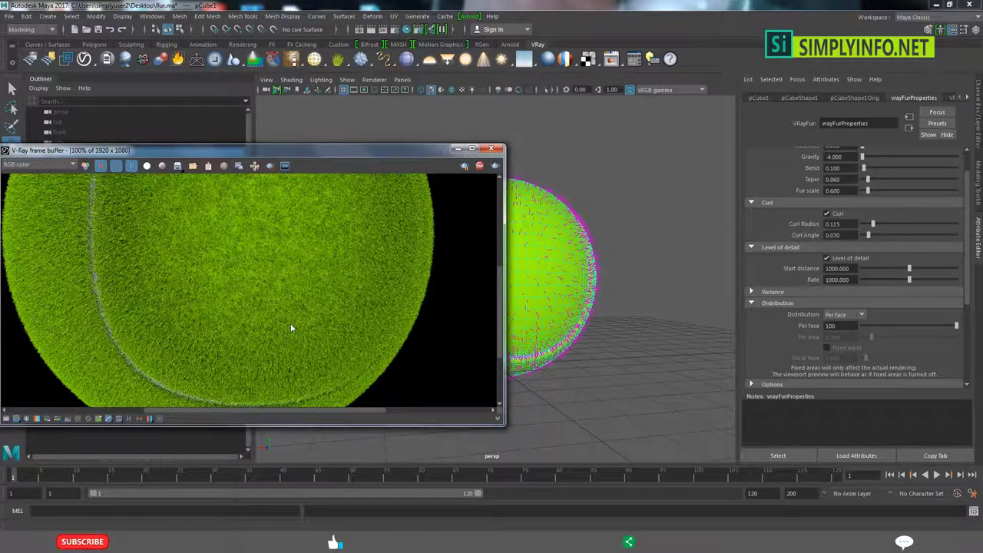
{"action": "scroll", "coordinate": [329, 321], "scroll_direction": "down", "scroll_amount": 2}
{"action": "scroll", "coordinate": [328, 321], "scroll_direction": "up", "scroll_amount": 2}
{"action": "scroll", "coordinate": [329, 321], "scroll_direction": "down", "scroll_amount": 2}
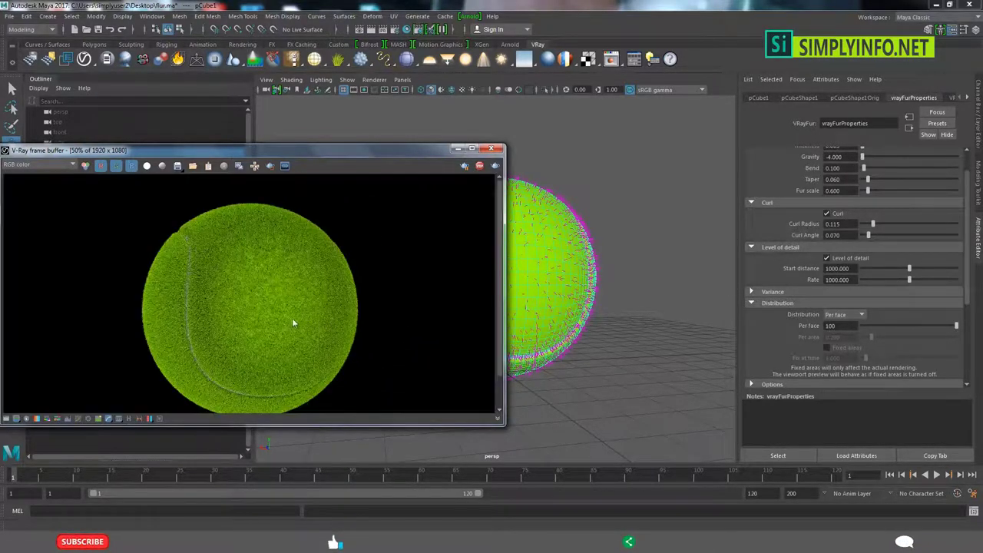
{"action": "scroll", "coordinate": [291, 317], "scroll_direction": "up", "scroll_amount": 2}
{"action": "scroll", "coordinate": [291, 318], "scroll_direction": "down", "scroll_amount": 1}
{"action": "scroll", "coordinate": [272, 317], "scroll_direction": "up", "scroll_amount": 1}
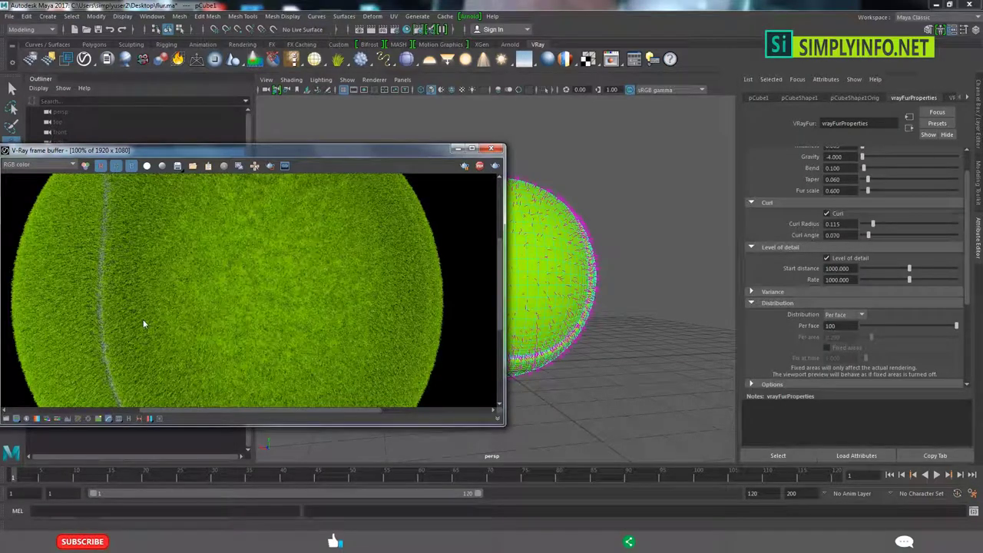
{"action": "scroll", "coordinate": [231, 314], "scroll_direction": "down", "scroll_amount": 1}
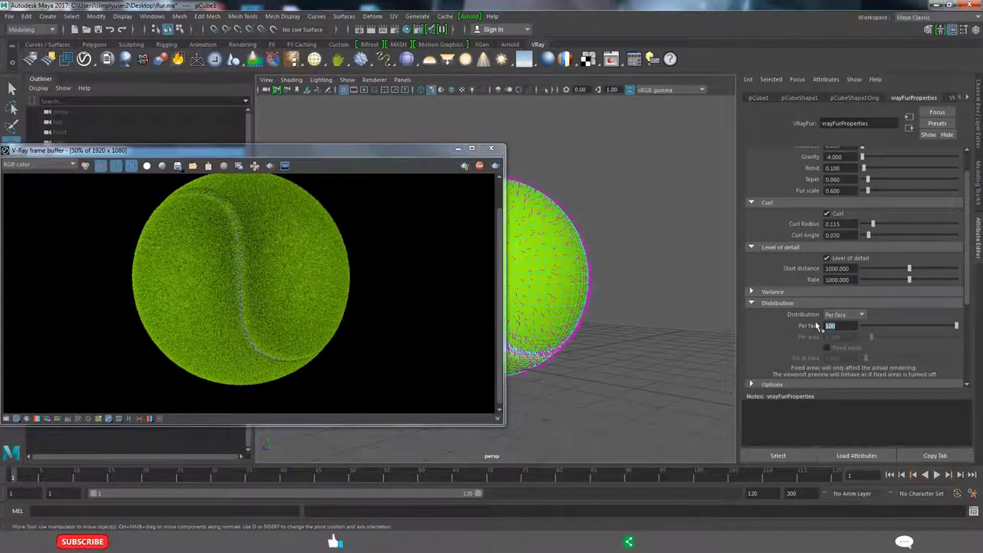
Set Per face to 50, then to 20, re-render, and orbit the viewport to an angle
{"action": "type", "text": "50"}
{"action": "left_click", "coordinate": [421, 155]}
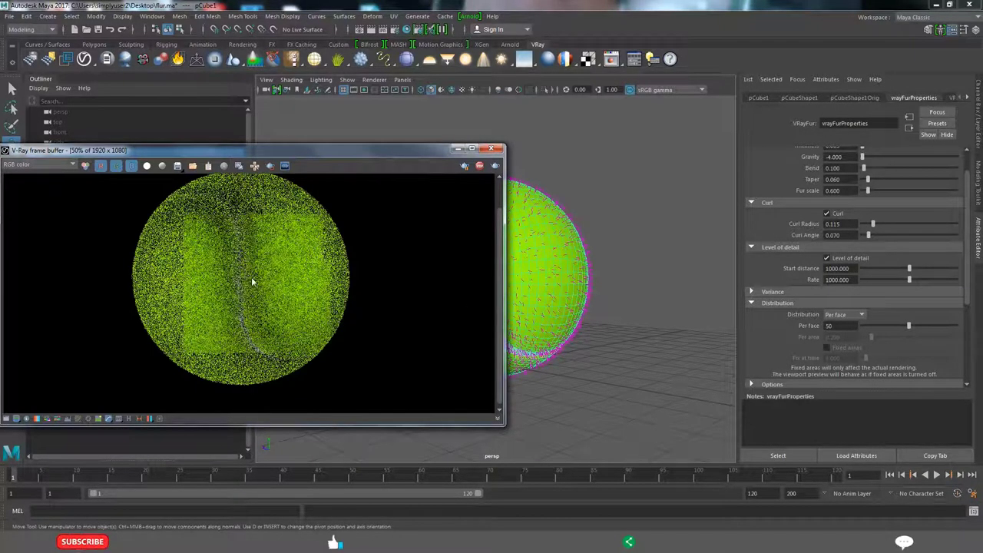
{"action": "double_click", "coordinate": [836, 325]}
{"action": "type", "text": "20"}
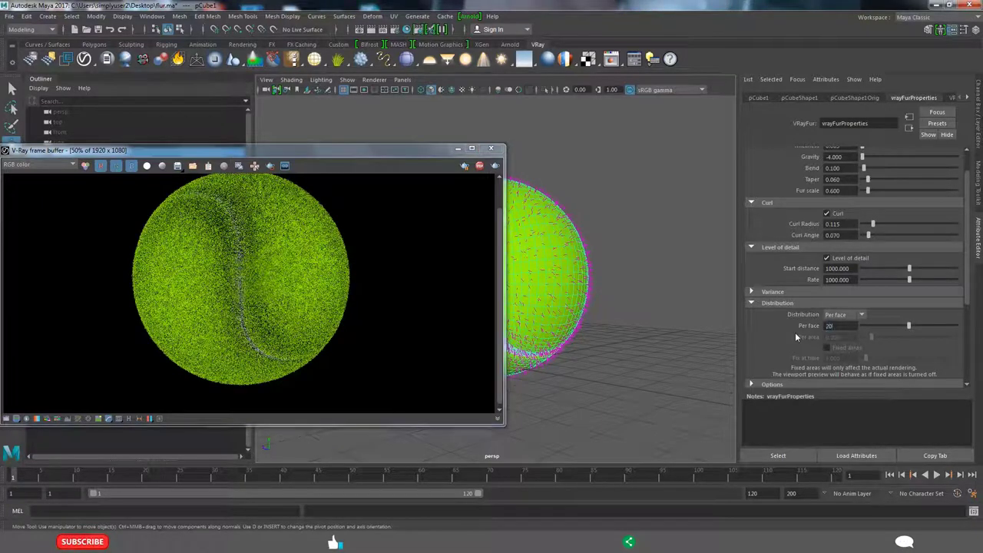
{"action": "key", "text": "Return"}
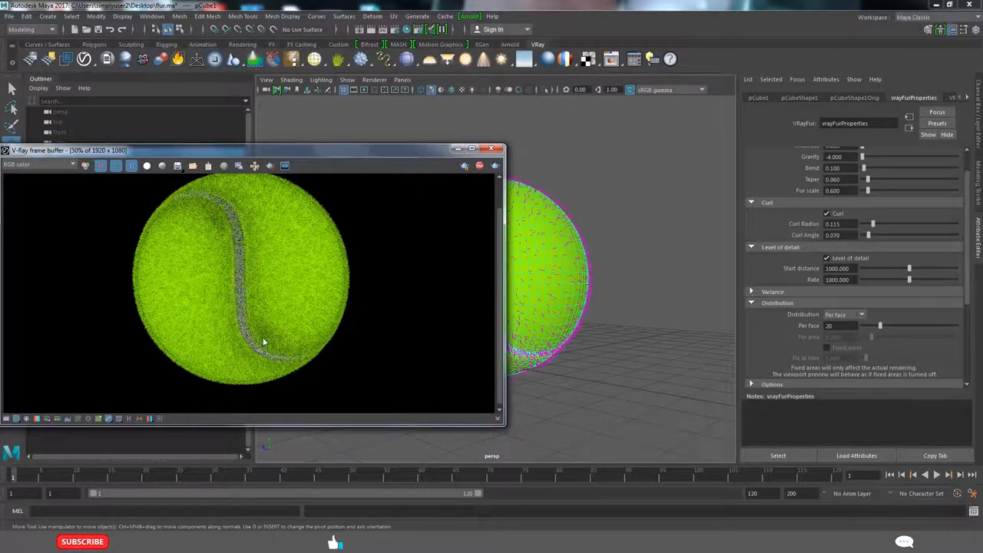
{"action": "scroll", "coordinate": [292, 323], "scroll_direction": "up", "scroll_amount": 1}
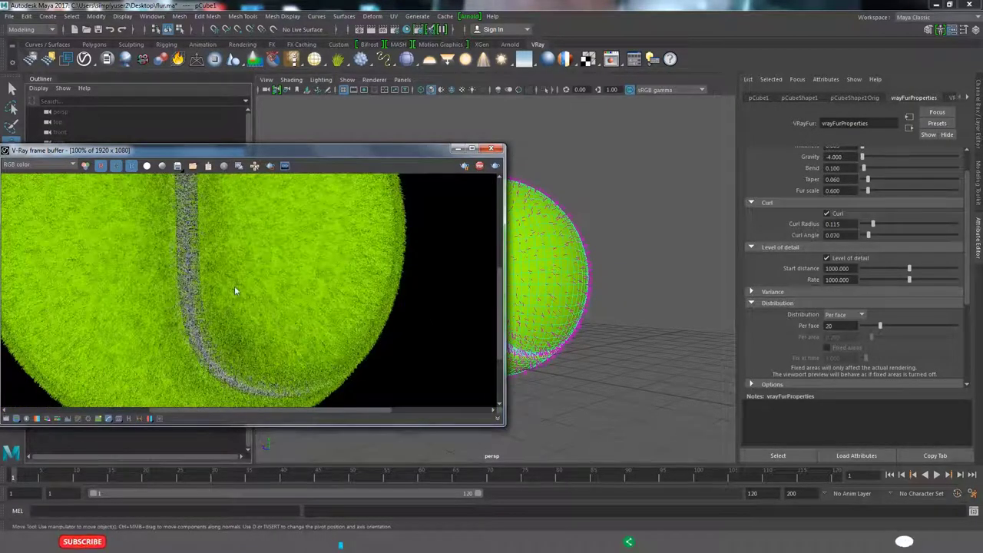
{"action": "left_click_drag", "start_coordinate": [599, 308], "coordinate": [644, 292], "text": "alt"}
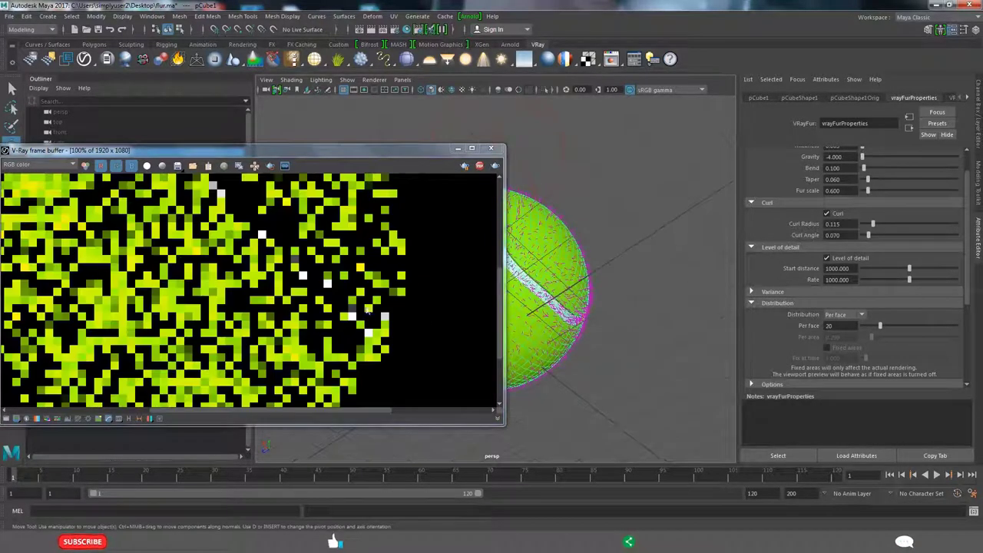
Deselect the ball and orbit the perspective view to a new camera angle
{"action": "left_click", "coordinate": [564, 142]}
{"action": "left_click_drag", "start_coordinate": [565, 146], "coordinate": [579, 220], "text": "alt"}
{"action": "mouse_move", "coordinate": [559, 307]}
{"action": "left_mouse_down", "text": "alt"}
{"action": "mouse_move", "coordinate": [560, 322]}
{"action": "mouse_move", "coordinate": [581, 336]}
{"action": "left_mouse_up", "text": "alt"}
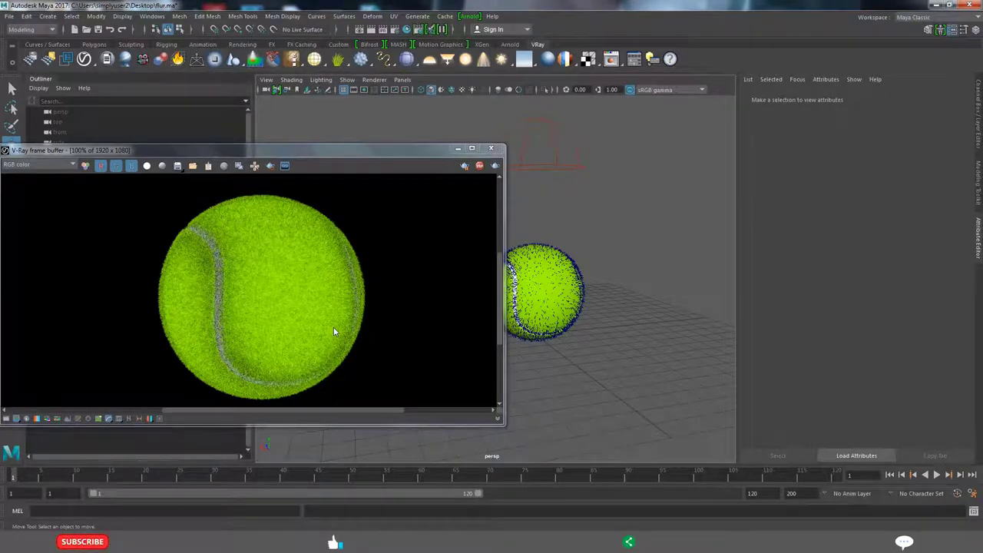
Zoom the V-Ray frame buffer to check the new render, then close it
{"action": "scroll", "coordinate": [338, 322], "scroll_direction": "up", "scroll_amount": 2}
{"action": "scroll", "coordinate": [407, 267], "scroll_direction": "down", "scroll_amount": 1}
{"action": "scroll", "coordinate": [406, 267], "scroll_direction": "down", "scroll_amount": 2}
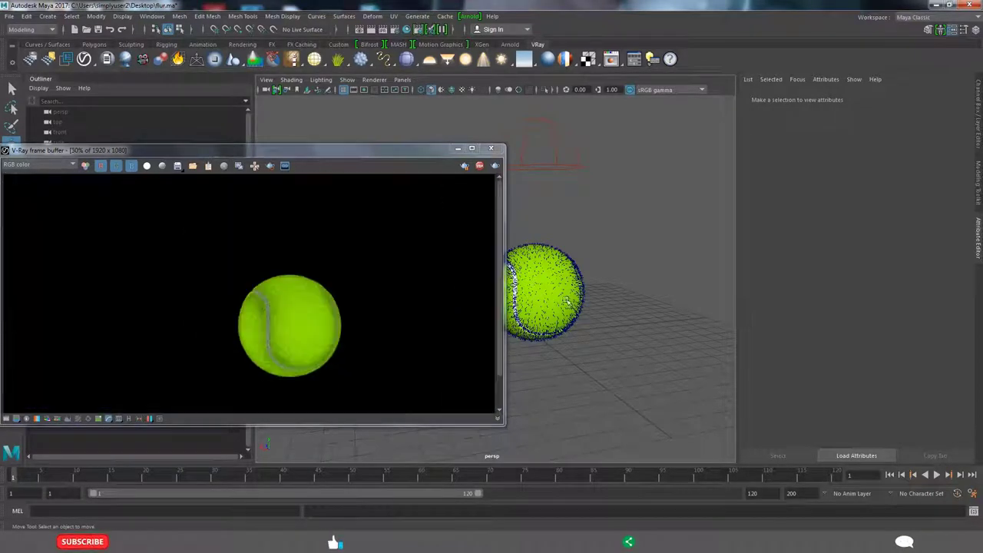
{"action": "scroll", "coordinate": [331, 350], "scroll_direction": "up", "scroll_amount": 3}
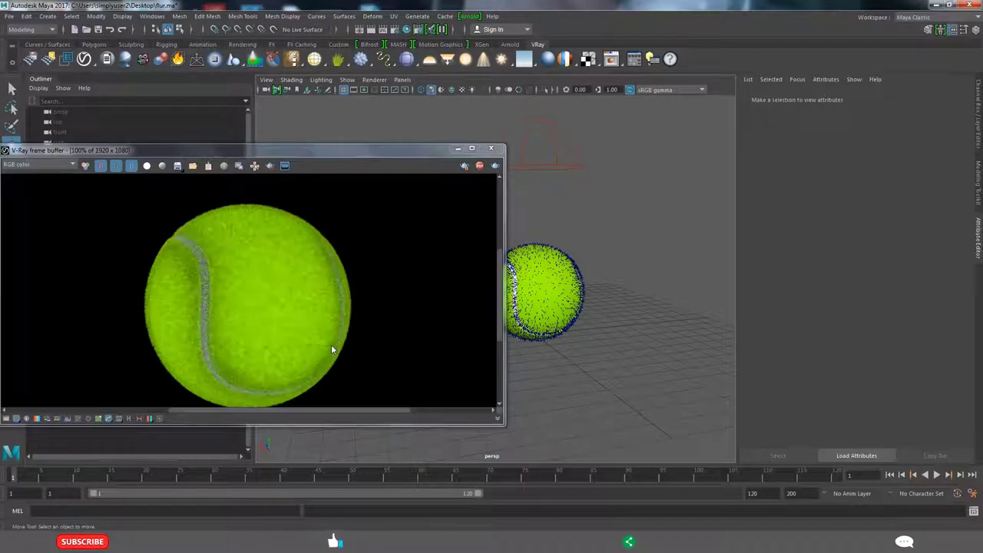
{"action": "scroll", "coordinate": [463, 325], "scroll_direction": "down", "scroll_amount": 2}
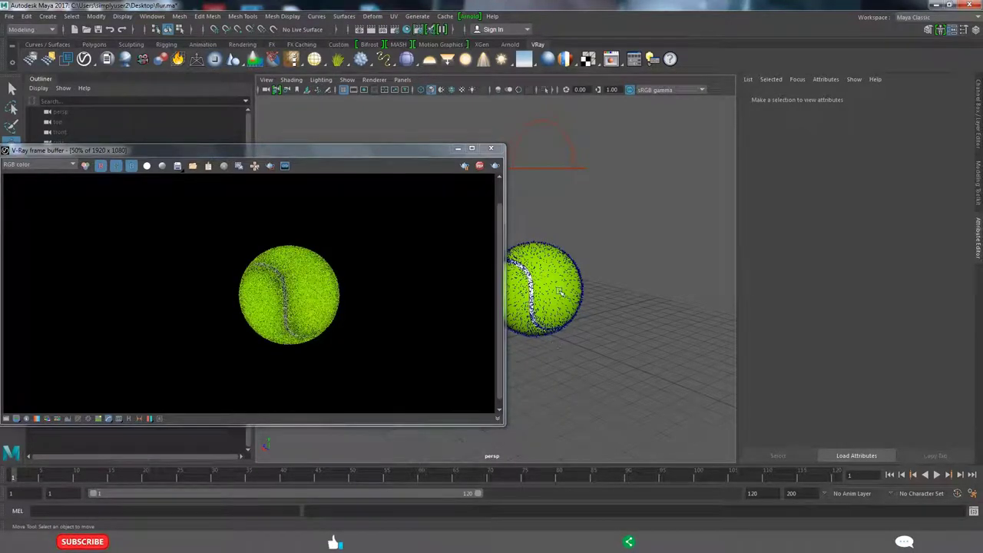
{"action": "left_click", "coordinate": [490, 151]}
{"action": "scroll", "coordinate": [513, 351], "scroll_direction": "up", "scroll_amount": 2}
Select the ball mesh pCube1 and browse its polyBevel1 and transform attribute tabs
{"action": "left_click", "coordinate": [492, 234]}
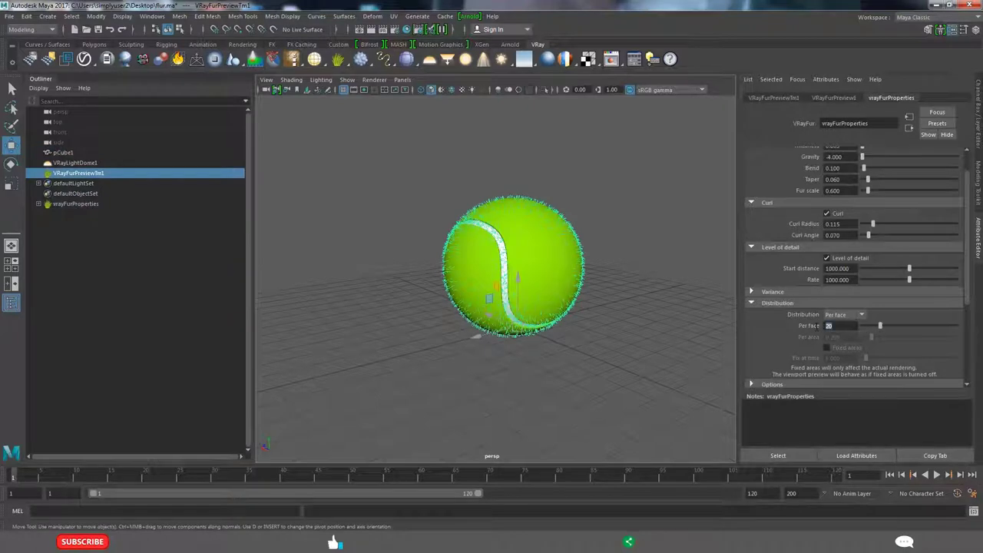
{"action": "left_click", "coordinate": [595, 369]}
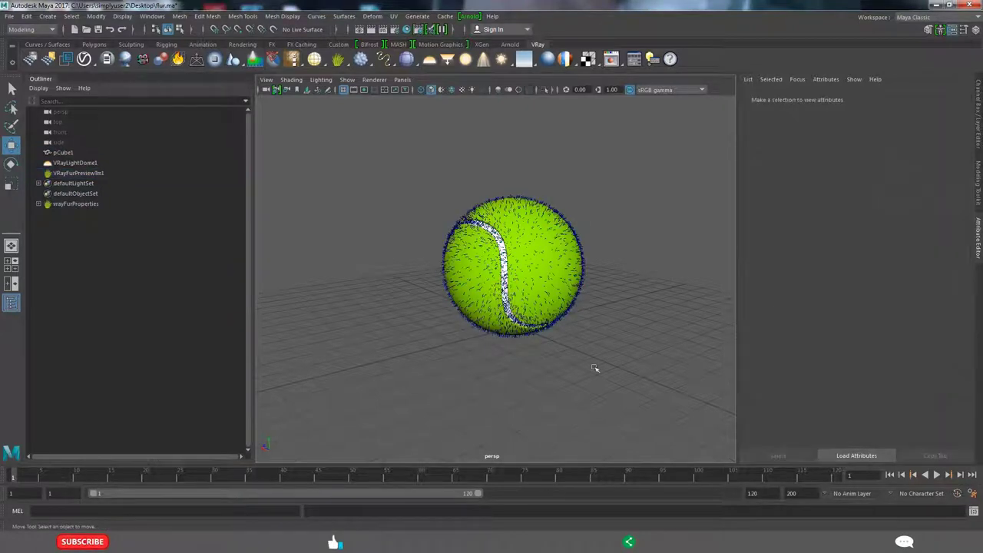
{"action": "left_click", "coordinate": [548, 223]}
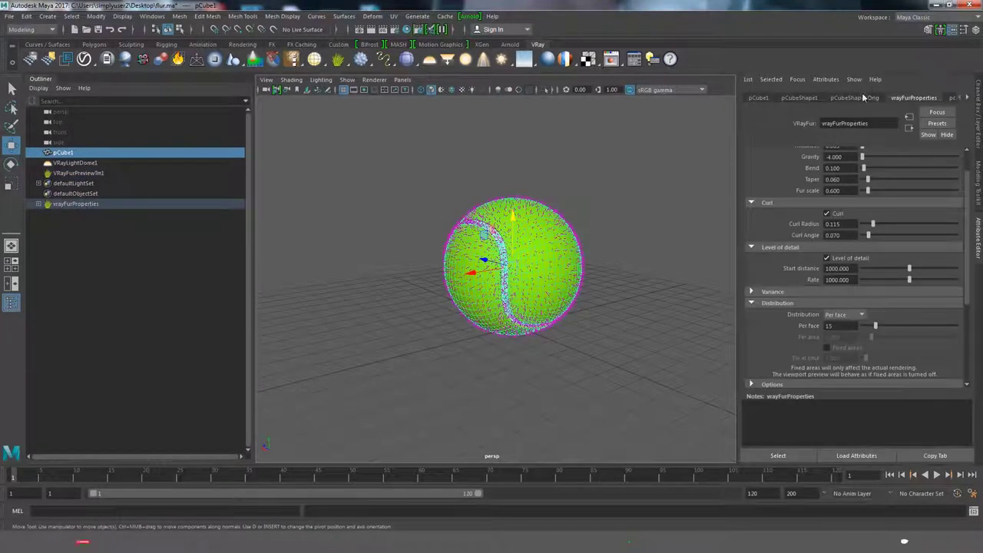
{"action": "left_click", "coordinate": [959, 99]}
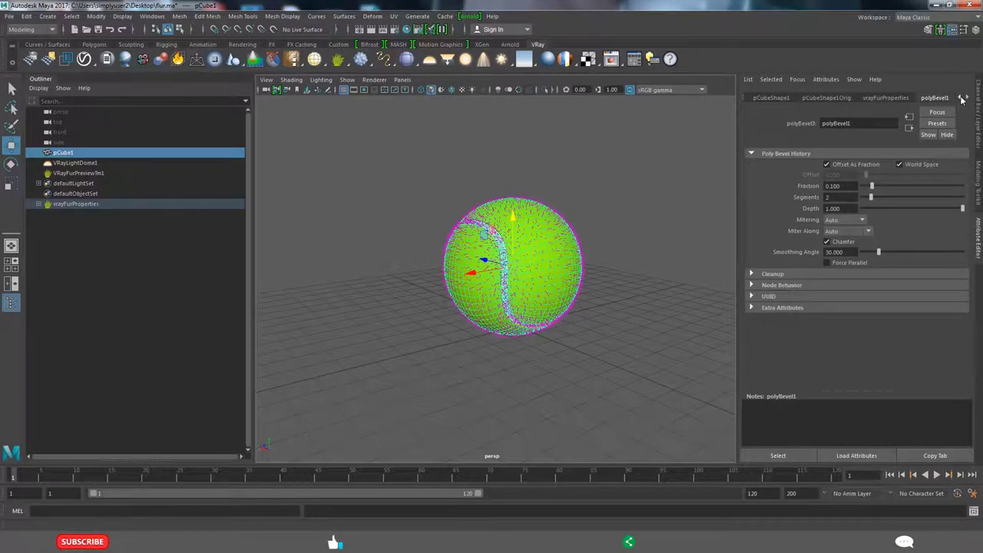
{"action": "left_click", "coordinate": [960, 98]}
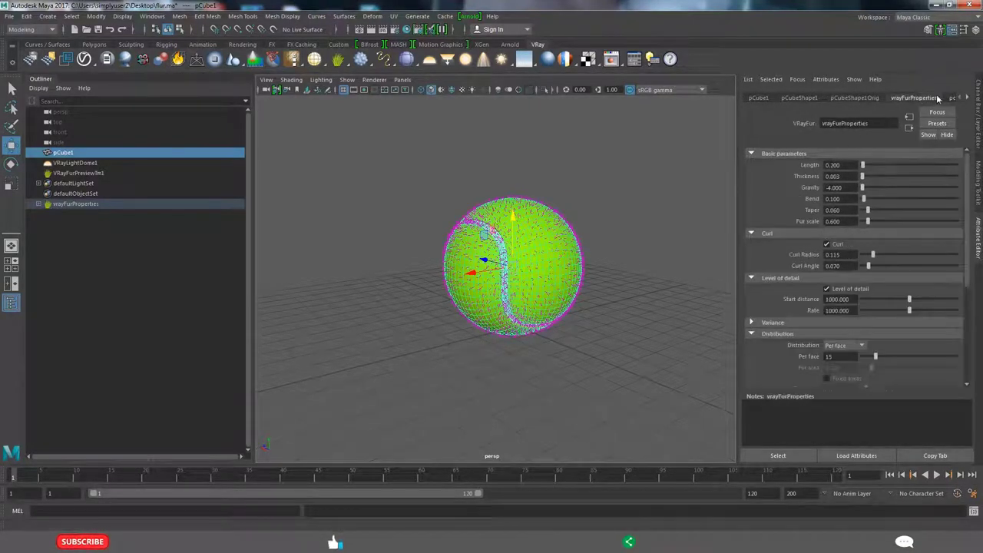
{"action": "left_click", "coordinate": [866, 99]}
{"action": "left_click", "coordinate": [781, 97]}
{"action": "left_click", "coordinate": [758, 98]}
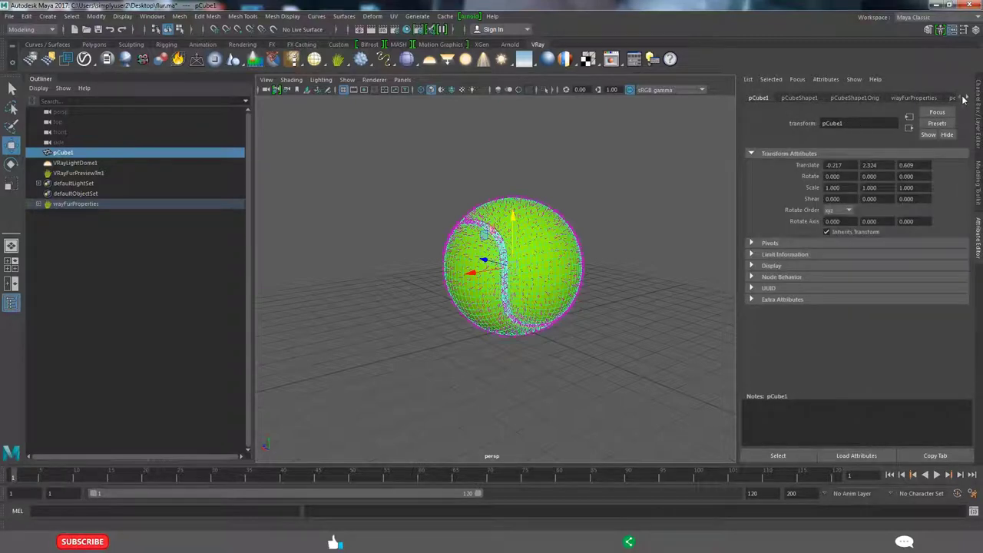
Step through the ball's history nodes to polyTweak1, then pick-walk down to the VRayFurPreviewTm1 node
{"action": "left_click", "coordinate": [964, 99]}
{"action": "left_click", "coordinate": [965, 99]}
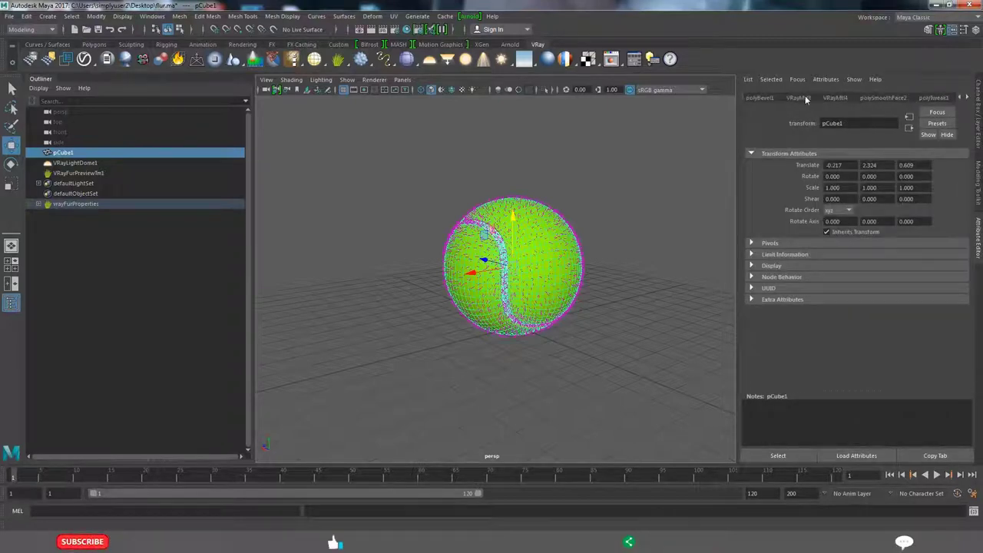
{"action": "left_click", "coordinate": [834, 98]}
{"action": "left_click", "coordinate": [883, 98]}
{"action": "left_click", "coordinate": [925, 99]}
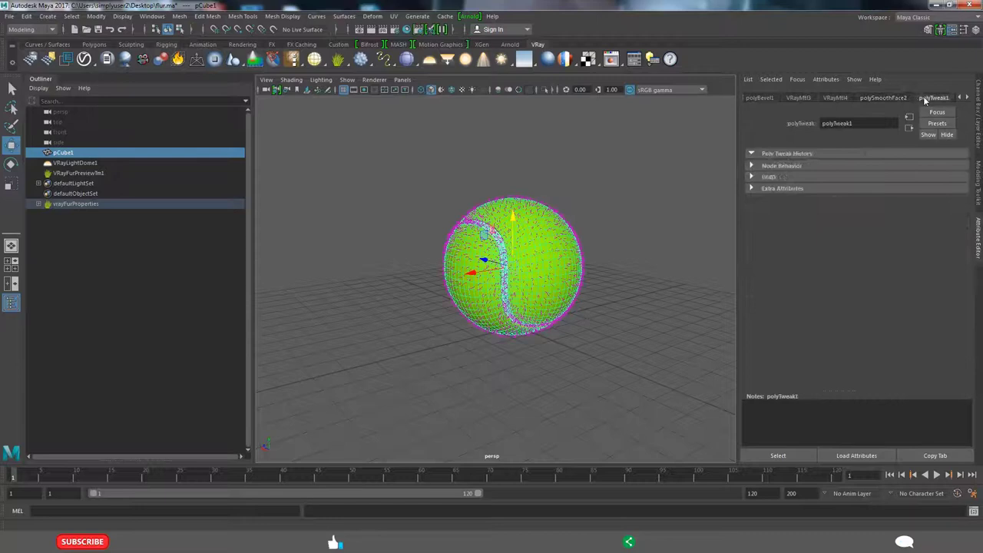
{"action": "left_click", "coordinate": [967, 98]}
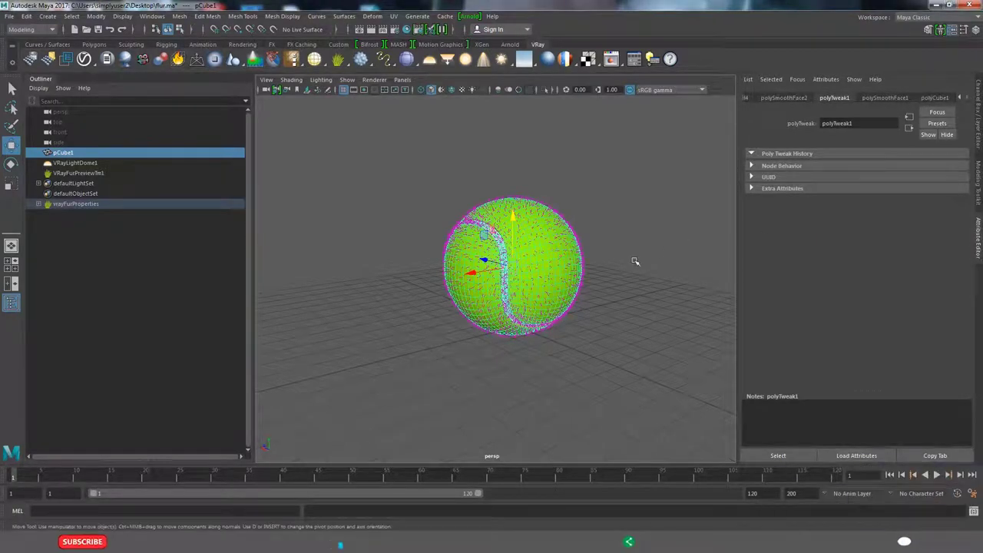
{"action": "key", "text": "Down"}
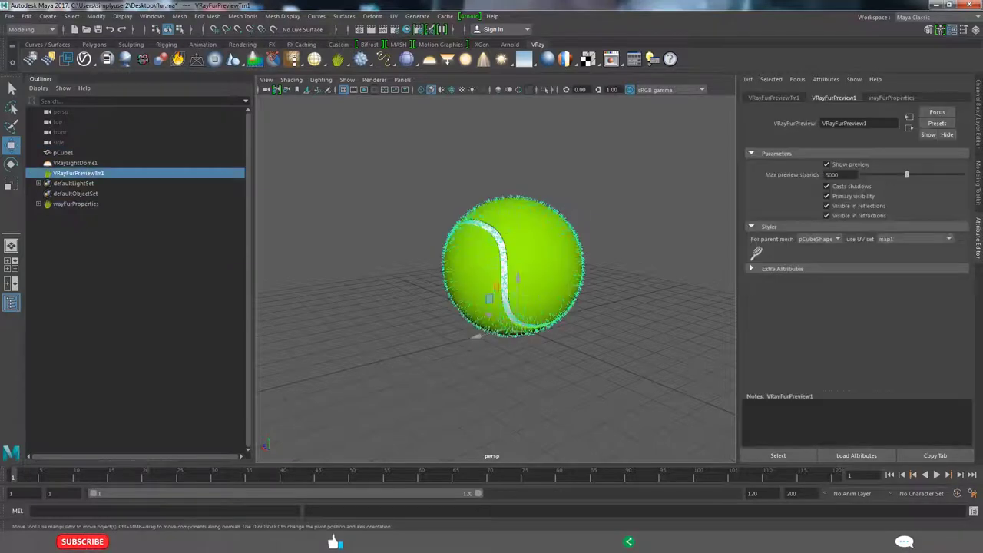
Set the fur preview's Max preview strands to 100 and deselect the fur preview
{"action": "double_click", "coordinate": [831, 174]}
{"action": "type", "text": "100"}
{"action": "key", "text": "Return"}
{"action": "left_click", "coordinate": [466, 16]}
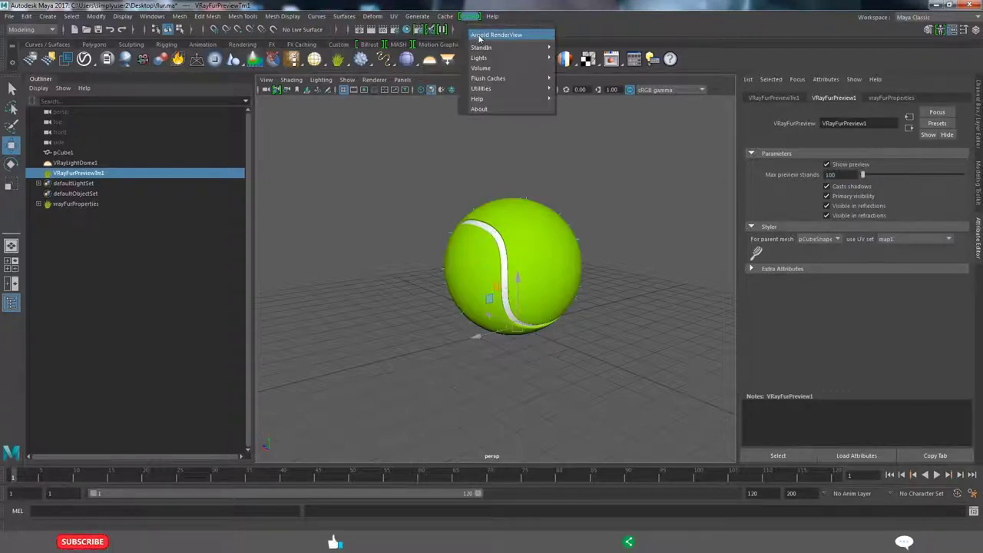
{"action": "left_click", "coordinate": [330, 243]}
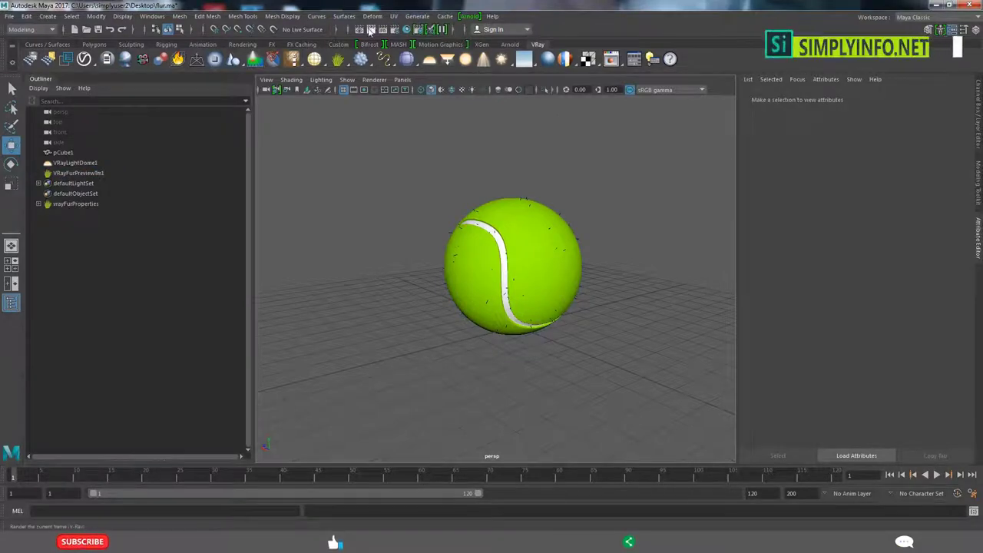
Render the tennis ball in the V-Ray frame buffer and zoom to inspect it
{"action": "left_click", "coordinate": [417, 29]}
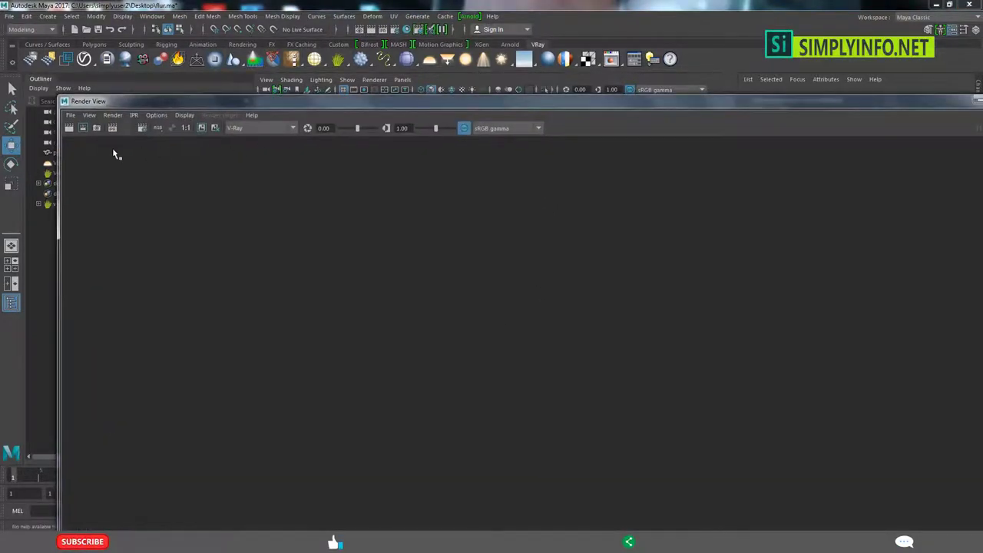
{"action": "left_click", "coordinate": [70, 129]}
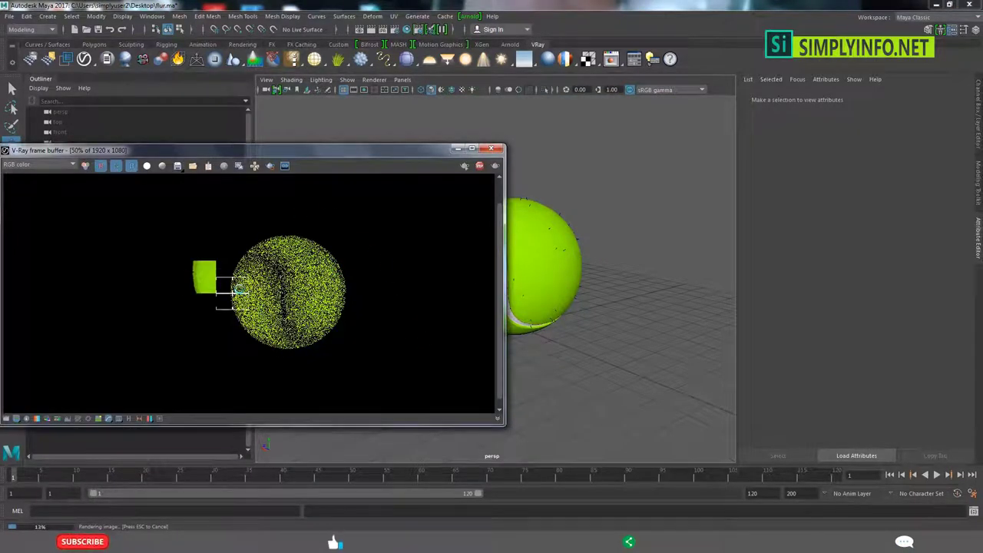
{"action": "scroll", "coordinate": [217, 289], "scroll_direction": "up", "scroll_amount": 1}
{"action": "scroll", "coordinate": [216, 289], "scroll_direction": "up", "scroll_amount": 1}
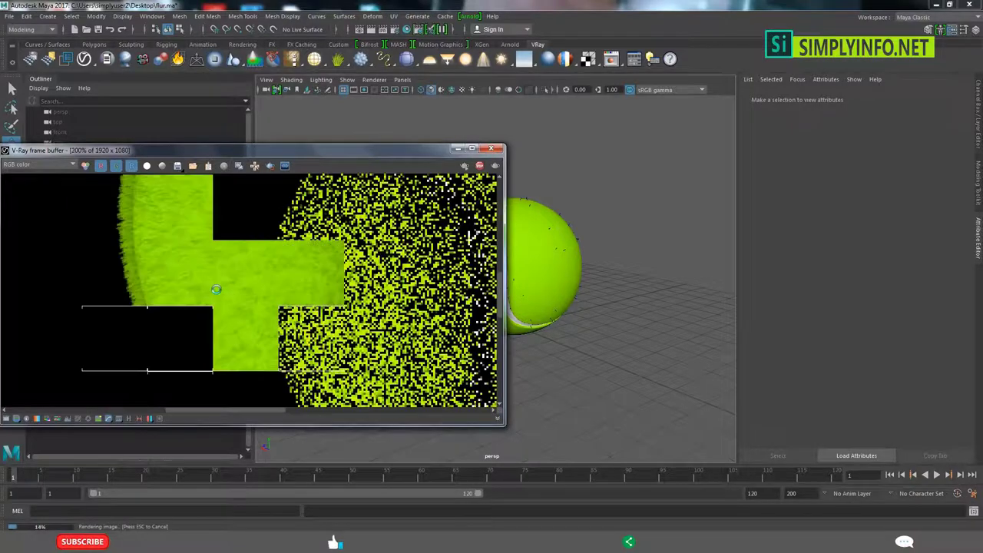
{"action": "scroll", "coordinate": [216, 289], "scroll_direction": "down", "scroll_amount": 1}
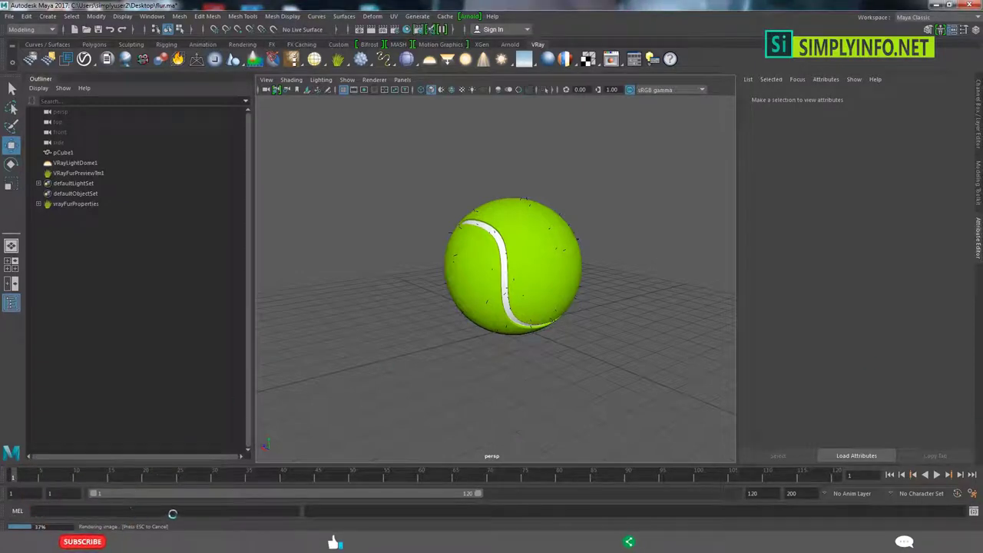
Select the VRayFurPreviewTm1 node and set Max preview strands to 4000
{"action": "left_click", "coordinate": [513, 220]}
{"action": "scroll", "coordinate": [544, 215], "scroll_direction": "up", "scroll_amount": 3}
{"action": "left_click", "coordinate": [534, 170]}
{"action": "left_click", "coordinate": [536, 172]}
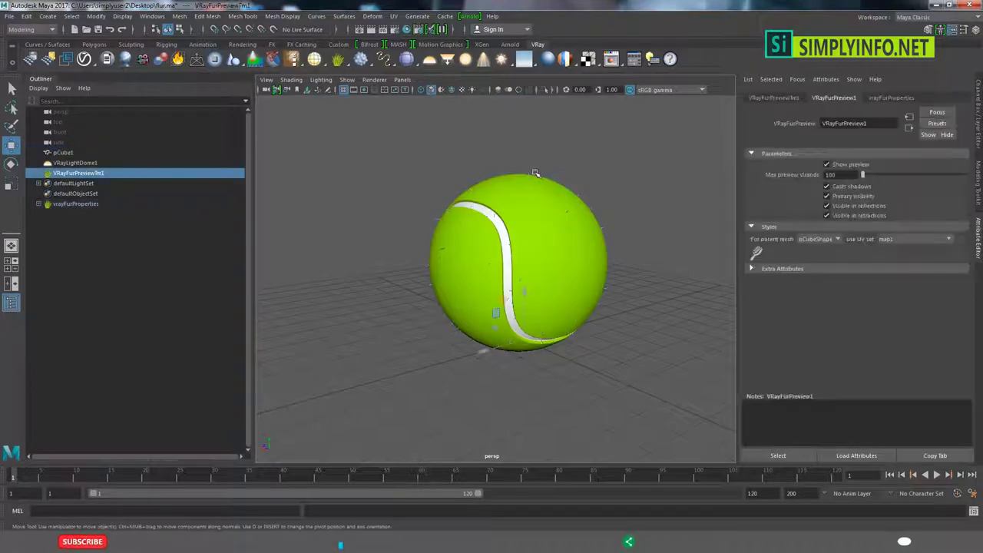
{"action": "left_click", "coordinate": [830, 174]}
{"action": "type", "text": "4000"}
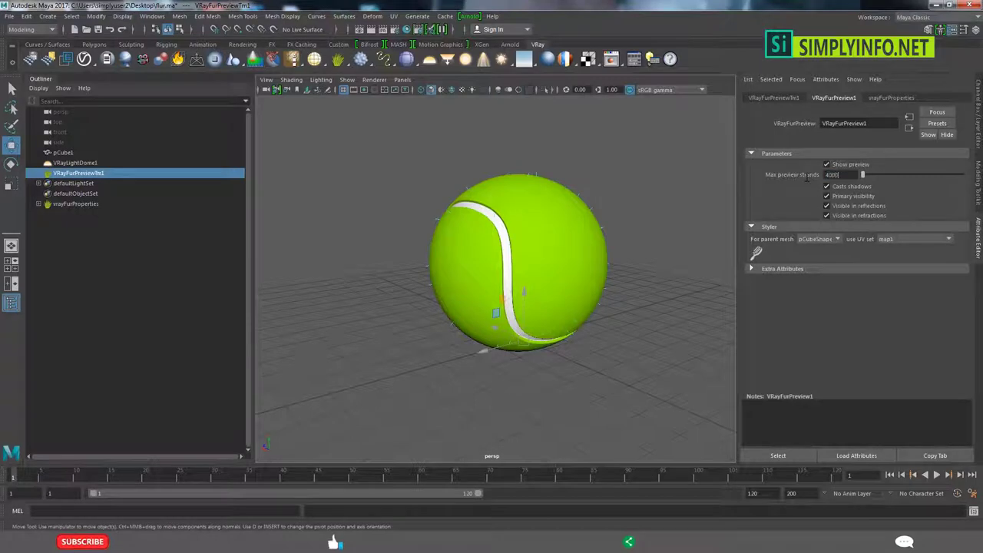
{"action": "key", "text": "Return"}
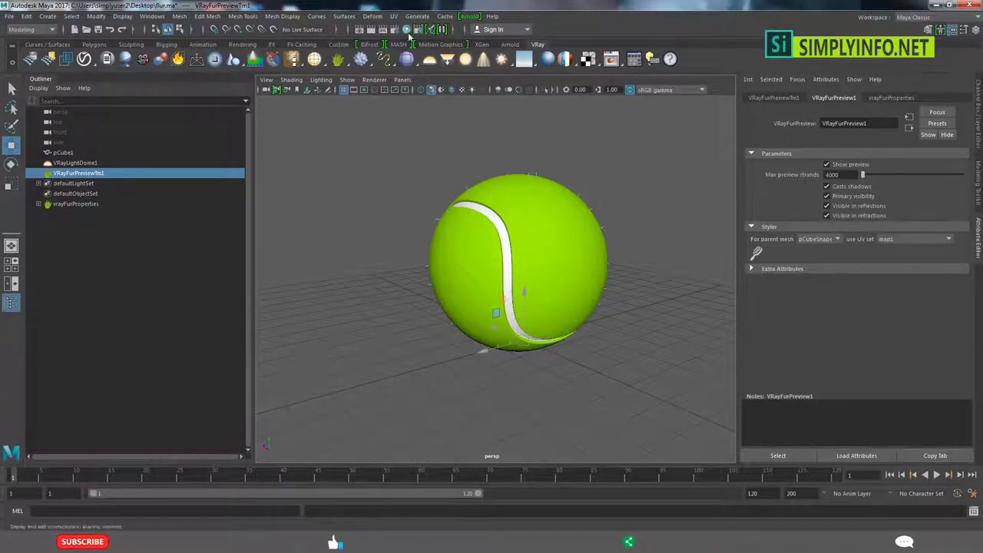
Render the fur ball with V-Ray and zoom the frame buffer to inspect it
{"action": "left_click", "coordinate": [435, 26]}
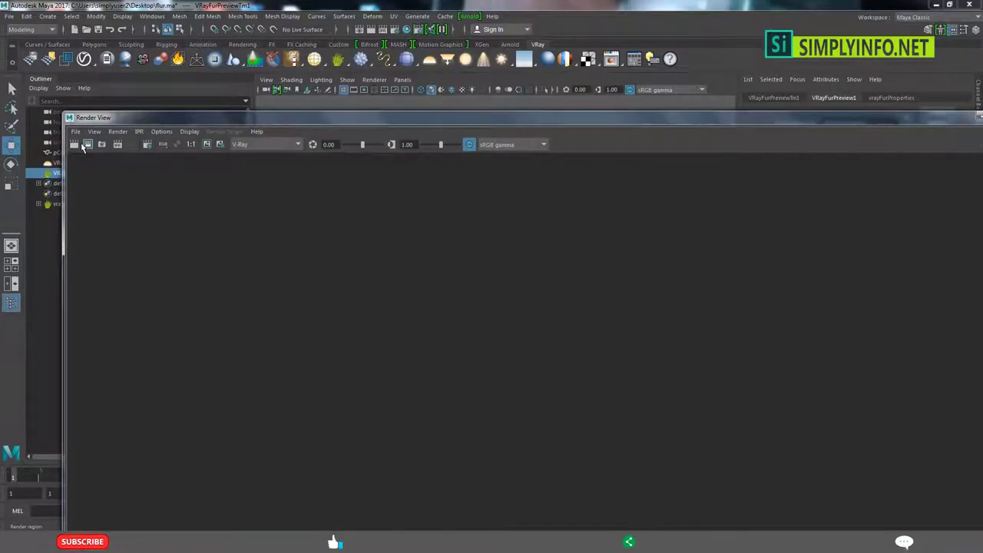
{"action": "left_click", "coordinate": [85, 145]}
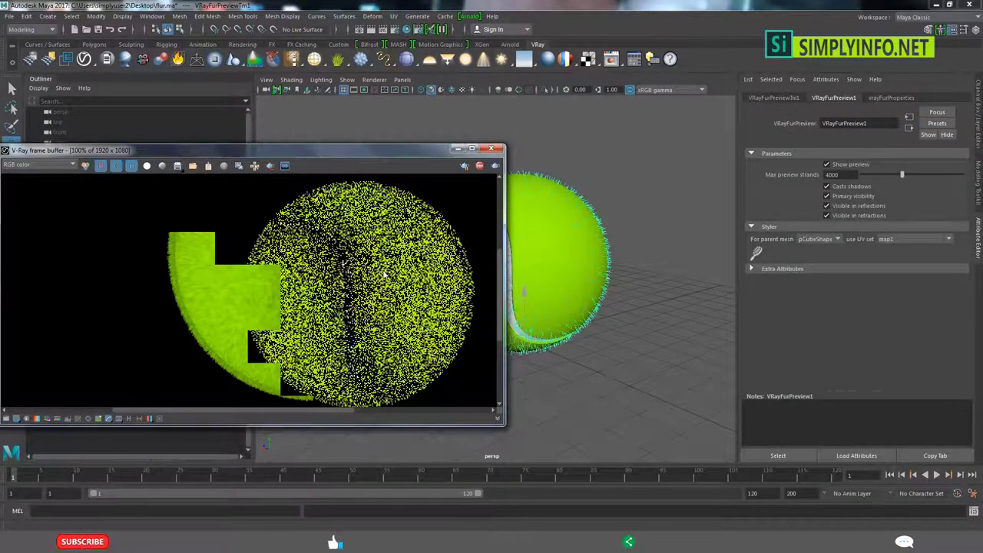
{"action": "scroll", "coordinate": [301, 306], "scroll_direction": "down", "scroll_amount": 1}
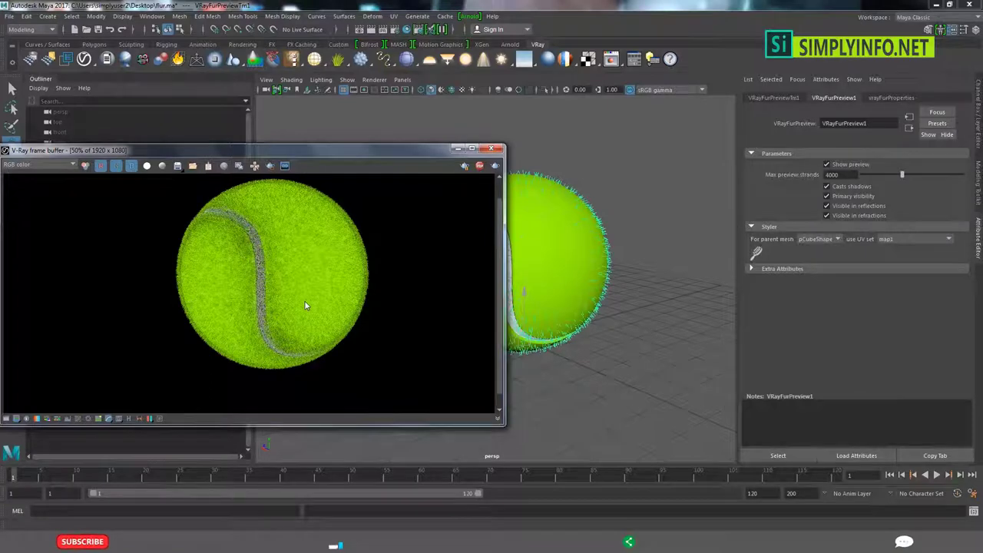
{"action": "scroll", "coordinate": [298, 337], "scroll_direction": "down", "scroll_amount": 2}
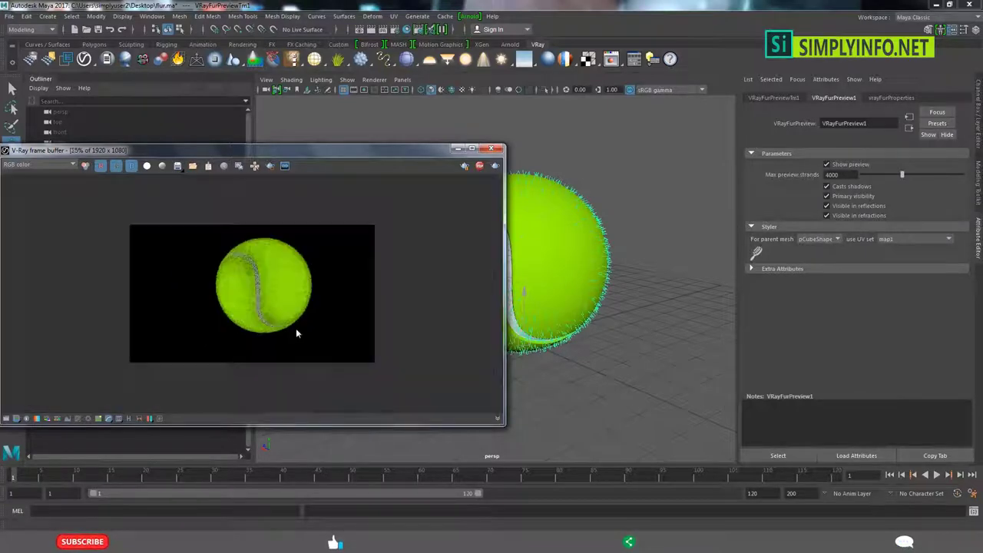
{"action": "scroll", "coordinate": [298, 307], "scroll_direction": "up", "scroll_amount": 3}
{"action": "scroll", "coordinate": [294, 307], "scroll_direction": "down", "scroll_amount": 1}
{"action": "scroll", "coordinate": [293, 308], "scroll_direction": "down", "scroll_amount": 1}
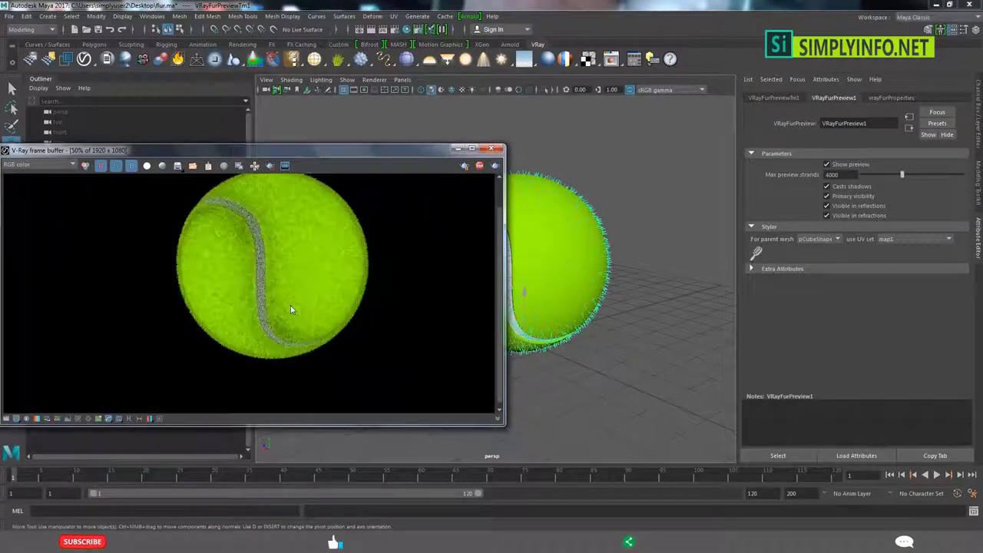
Pause the interactive render and begin entering 6000 as Max preview strands
{"action": "left_click", "coordinate": [477, 167]}
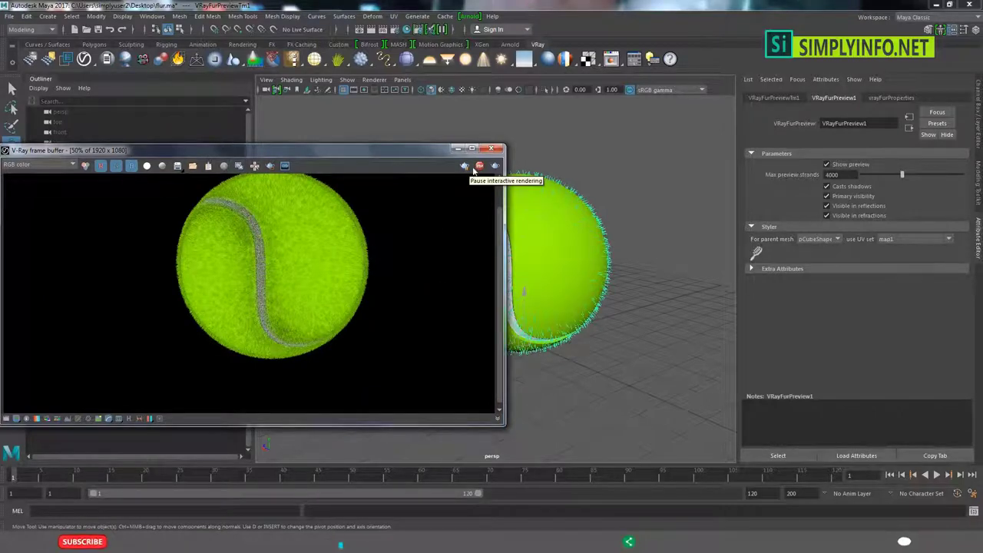
{"action": "left_click", "coordinate": [833, 175]}
{"action": "key", "text": "6"}
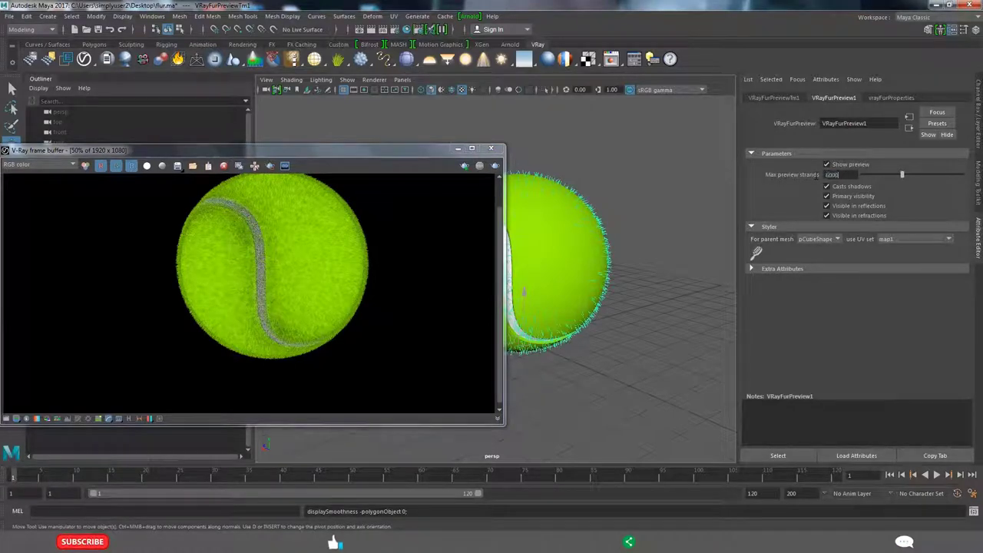
Raise Max preview strands to 7000 and re-render the ball with denser fur
{"action": "scroll", "coordinate": [315, 308], "scroll_direction": "down", "scroll_amount": 1}
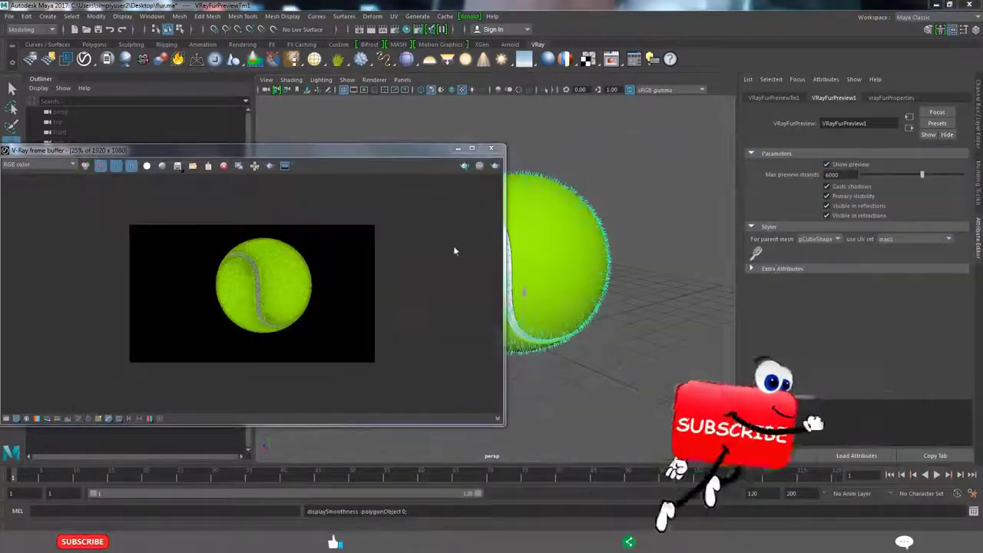
{"action": "left_click", "coordinate": [345, 297]}
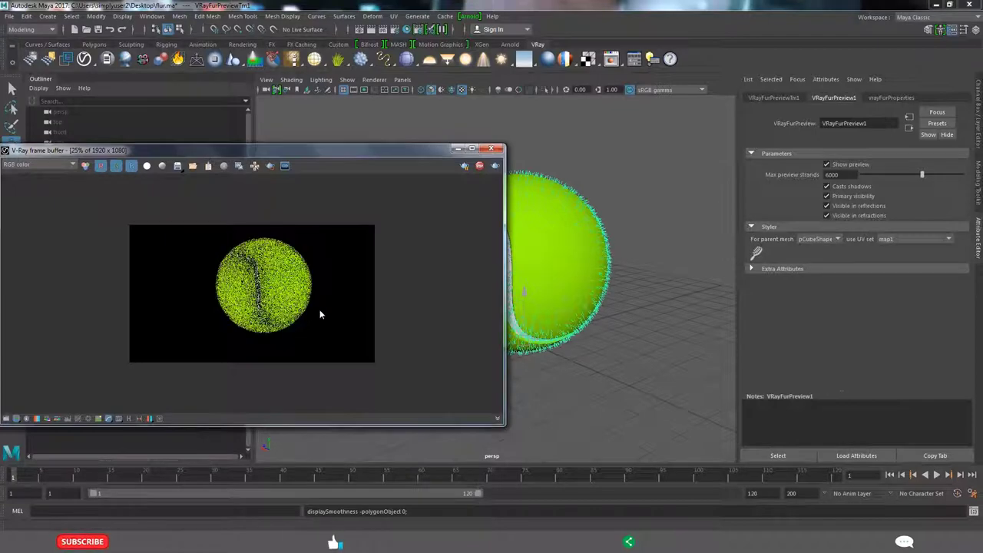
{"action": "scroll", "coordinate": [314, 312], "scroll_direction": "up", "scroll_amount": 2}
{"action": "scroll", "coordinate": [301, 309], "scroll_direction": "up", "scroll_amount": 2}
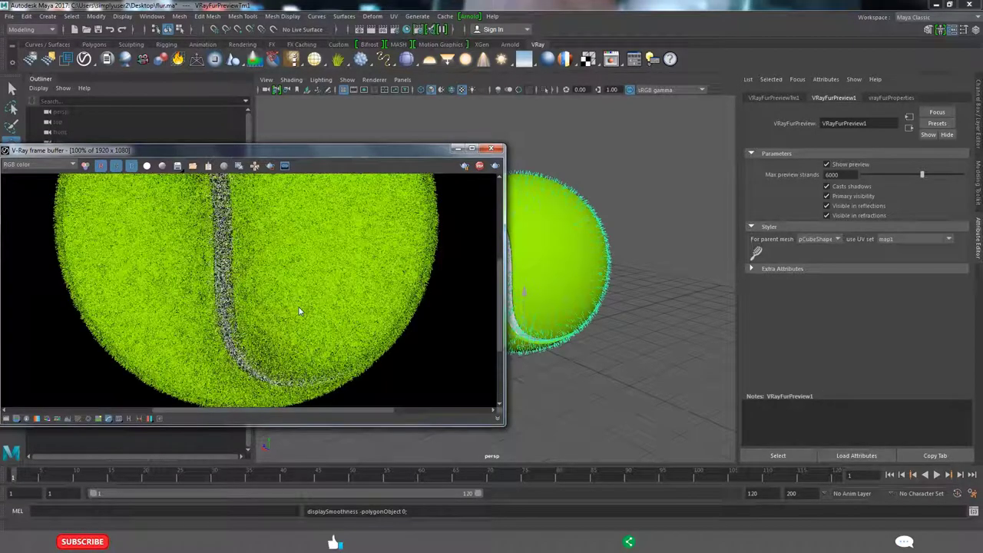
{"action": "scroll", "coordinate": [299, 311], "scroll_direction": "down", "scroll_amount": 2}
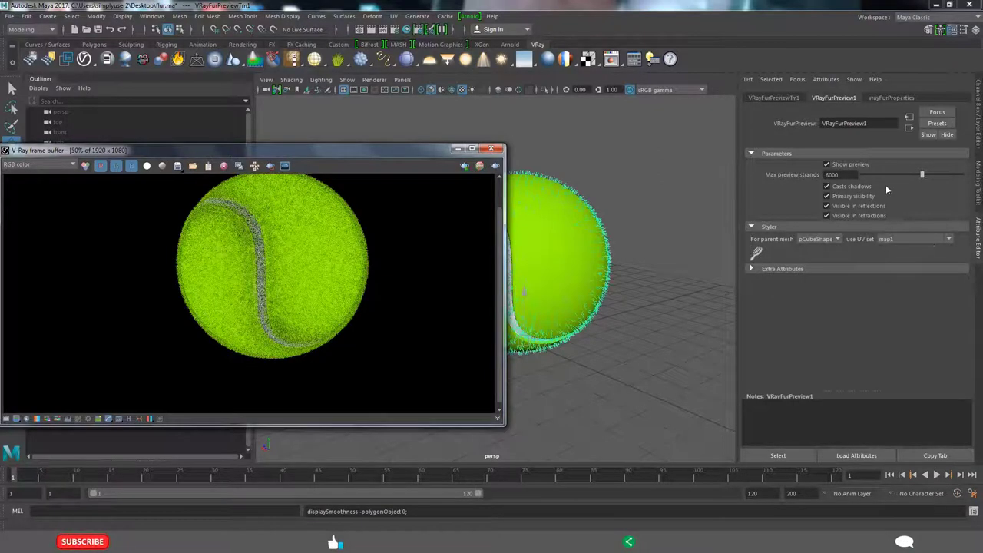
{"action": "double_click", "coordinate": [831, 174]}
{"action": "type", "text": "7000"}
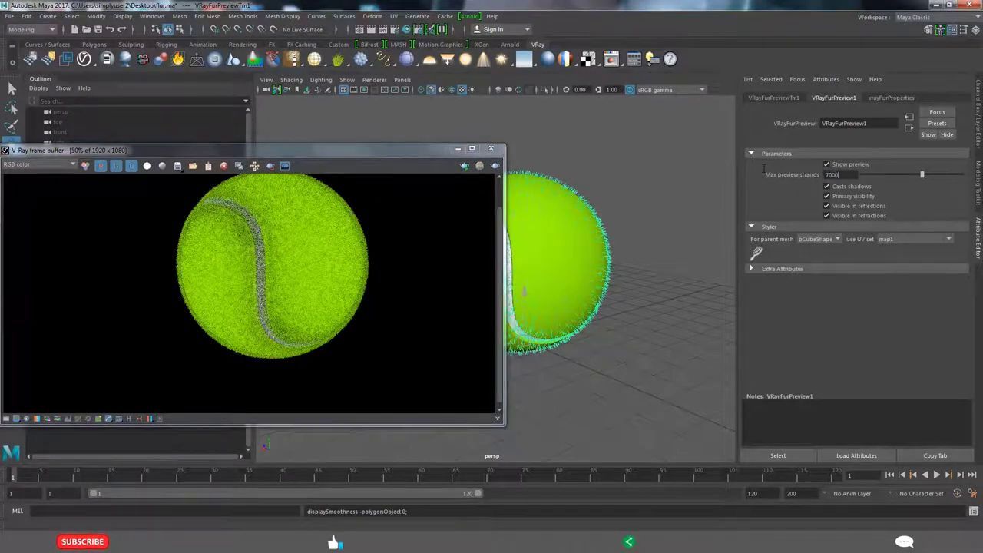
{"action": "key", "text": "Return"}
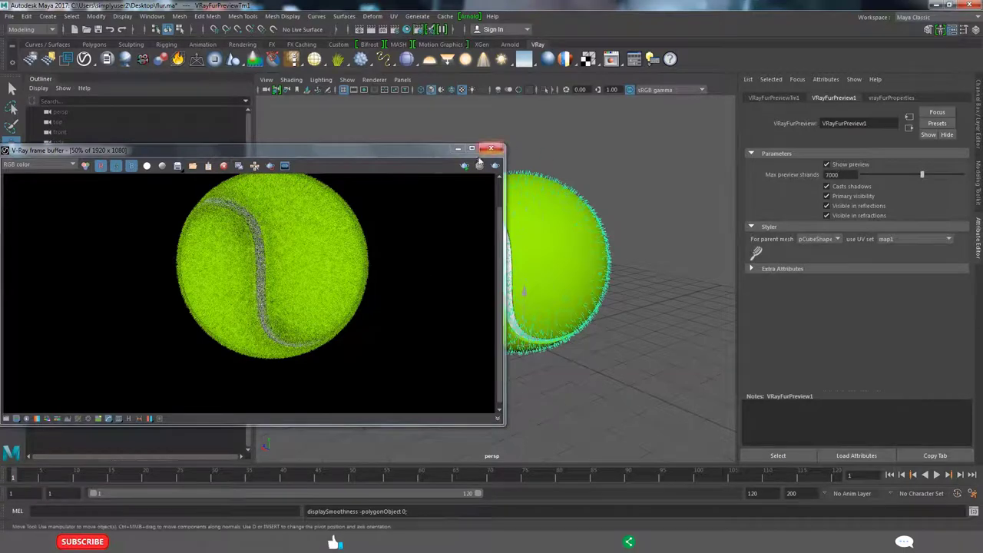
{"action": "left_click", "coordinate": [452, 197]}
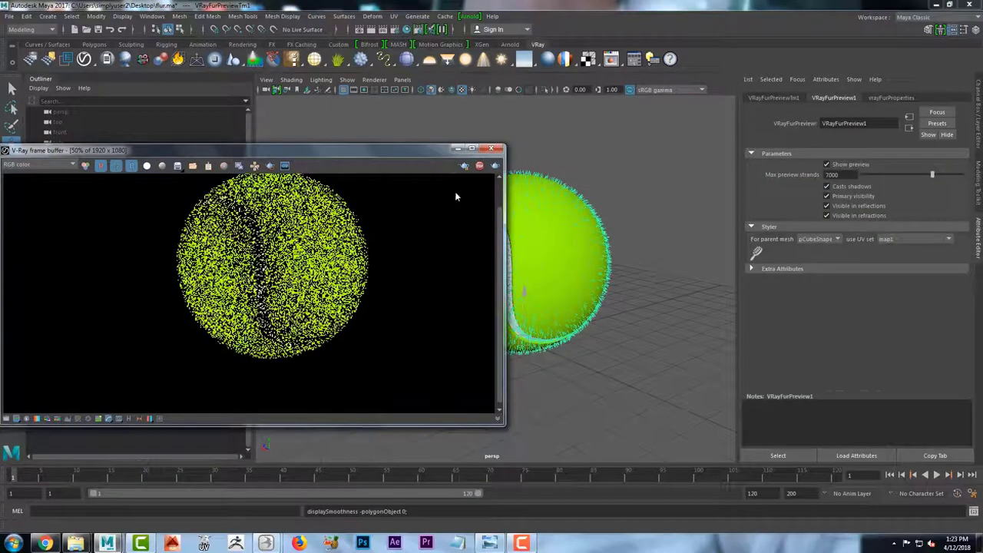
Maximize the V-Ray frame buffer to inspect the render, then restore its size
{"action": "left_click", "coordinate": [472, 148]}
{"action": "scroll", "coordinate": [570, 314], "scroll_direction": "up", "scroll_amount": 2}
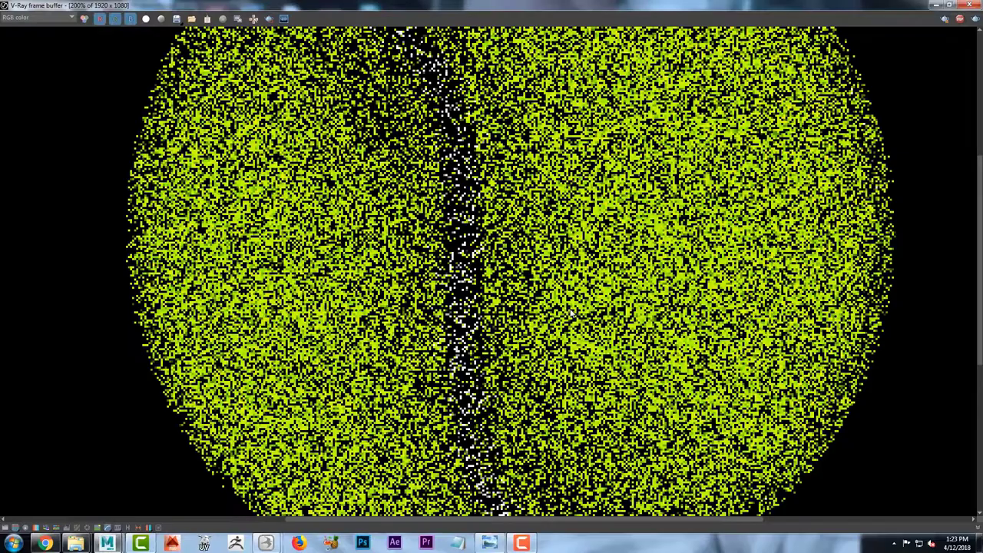
{"action": "scroll", "coordinate": [570, 313], "scroll_direction": "down", "scroll_amount": 1}
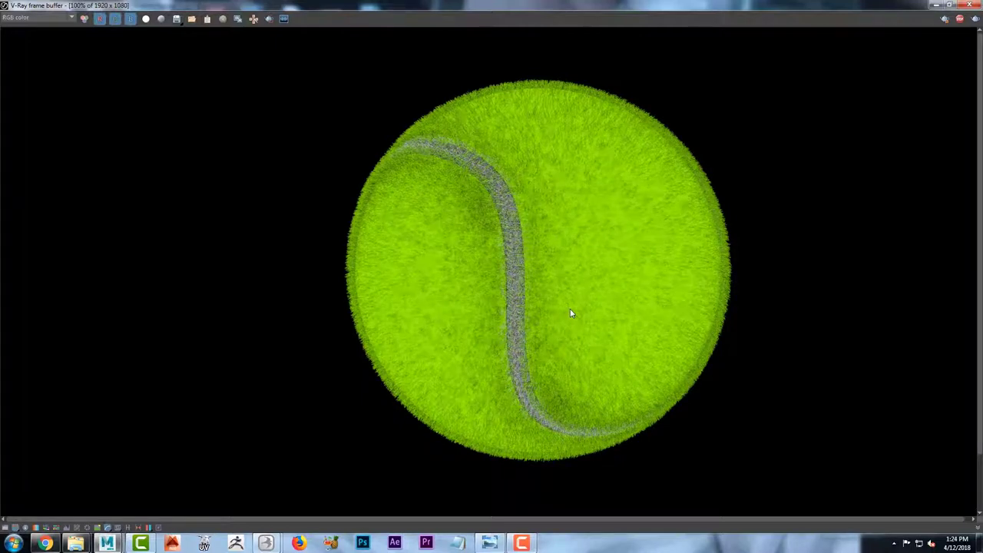
{"action": "double_click", "coordinate": [861, 4]}
{"action": "scroll", "coordinate": [354, 232], "scroll_direction": "down", "scroll_amount": 3}
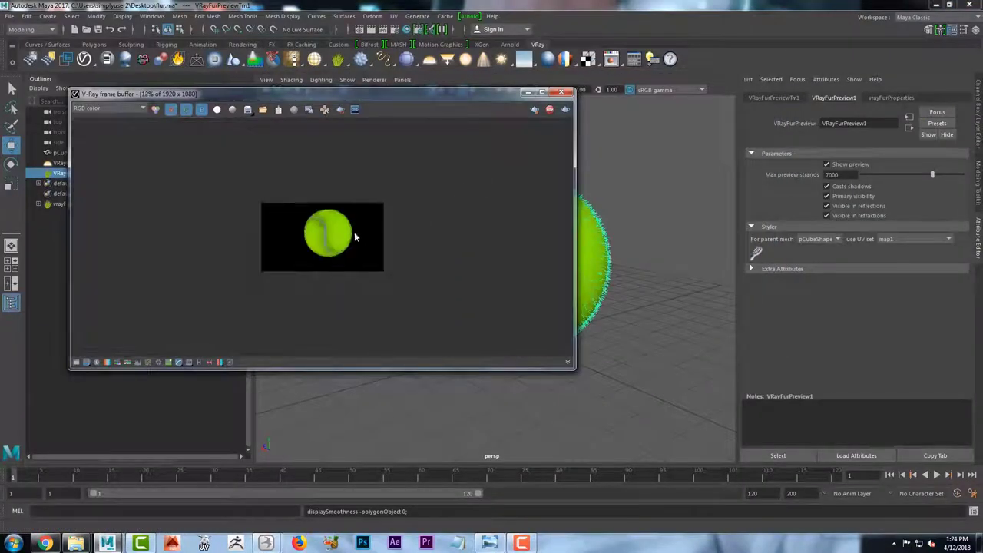
{"action": "scroll", "coordinate": [354, 232], "scroll_direction": "up", "scroll_amount": 1}
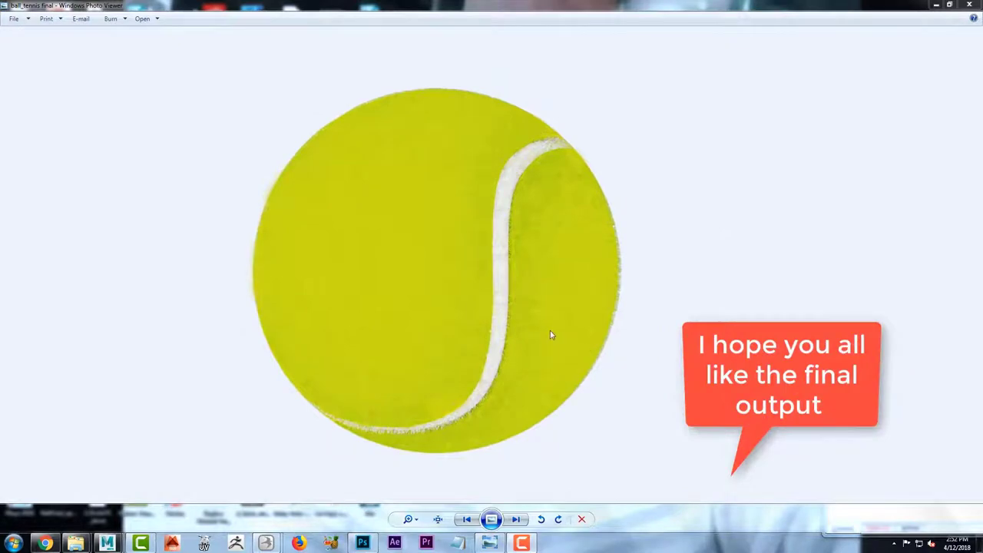
{"action": "scroll", "coordinate": [548, 330], "scroll_direction": "up", "scroll_amount": 3}
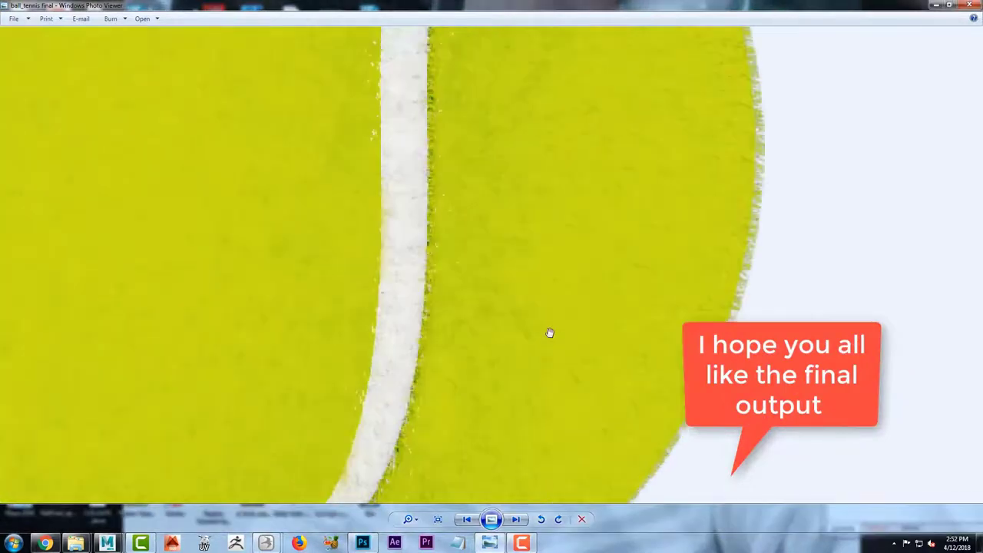
{"action": "left_click_drag", "start_coordinate": [548, 331], "coordinate": [814, 467]}
{"action": "mouse_move", "coordinate": [645, 267]}
{"action": "left_mouse_down"}
{"action": "mouse_move", "coordinate": [617, 329]}
{"action": "mouse_move", "coordinate": [500, 333]}
{"action": "left_mouse_up"}
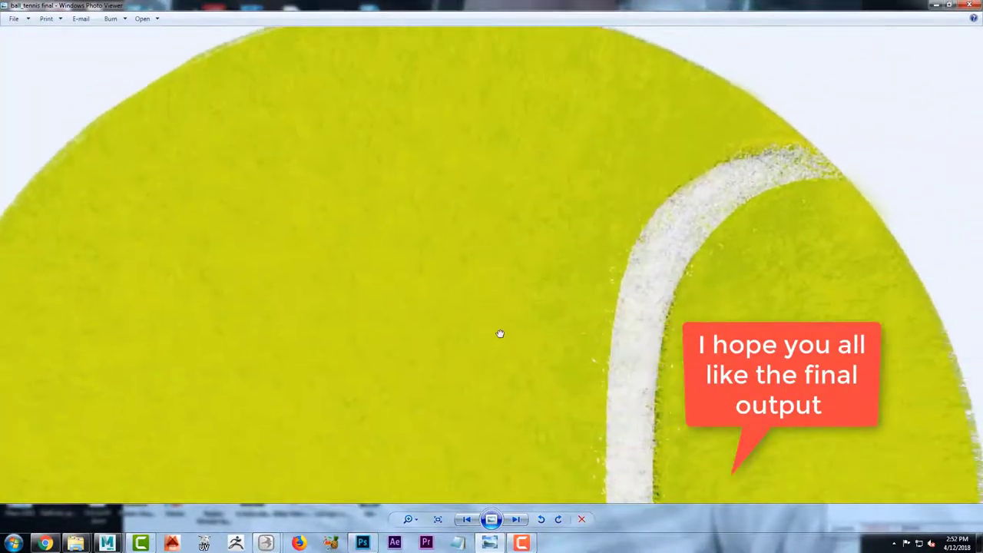
{"action": "scroll", "coordinate": [553, 312], "scroll_direction": "down", "scroll_amount": 5}
{"action": "scroll", "coordinate": [552, 312], "scroll_direction": "up", "scroll_amount": 3}
{"action": "scroll", "coordinate": [507, 392], "scroll_direction": "up", "scroll_amount": 2}
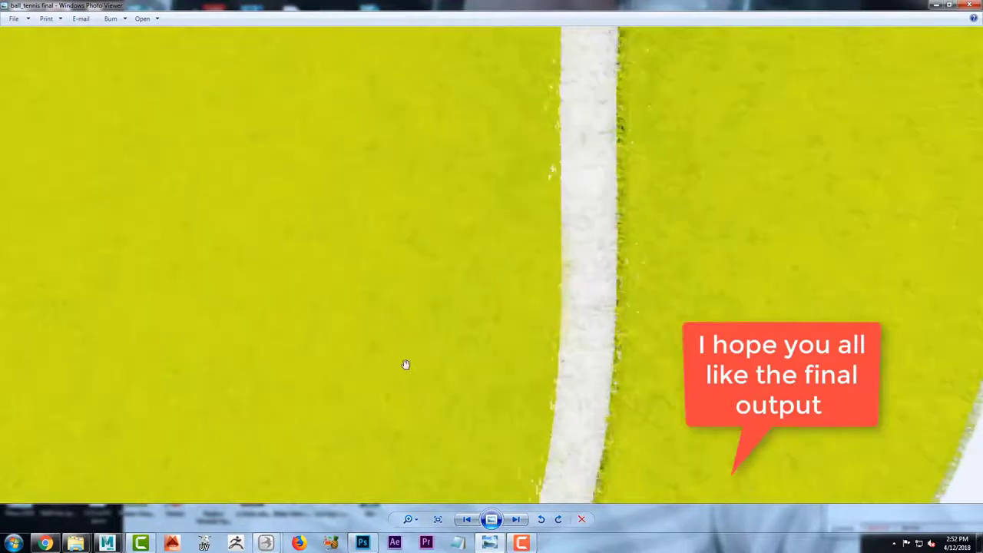
{"action": "left_click_drag", "start_coordinate": [406, 366], "coordinate": [466, 212]}
{"action": "scroll", "coordinate": [581, 297], "scroll_direction": "down", "scroll_amount": 5}
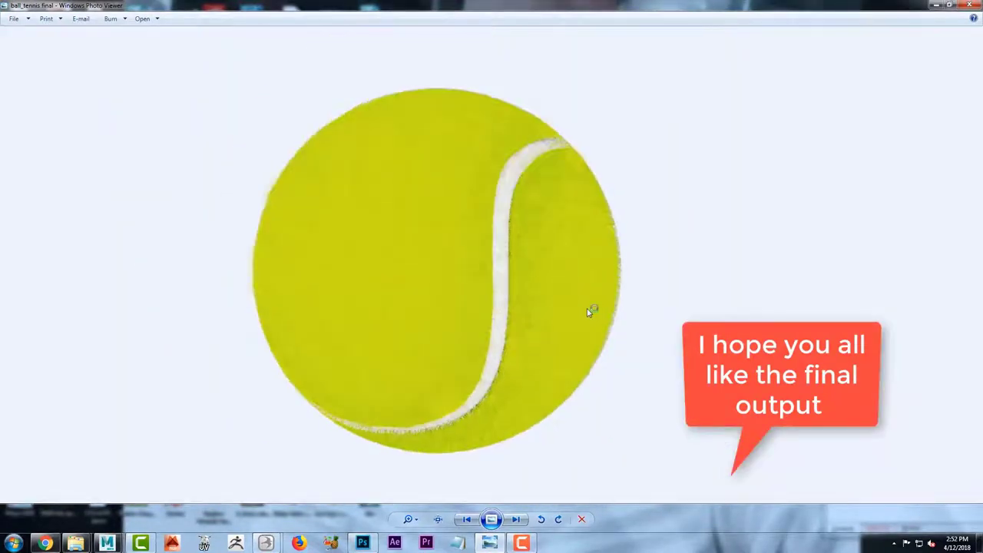